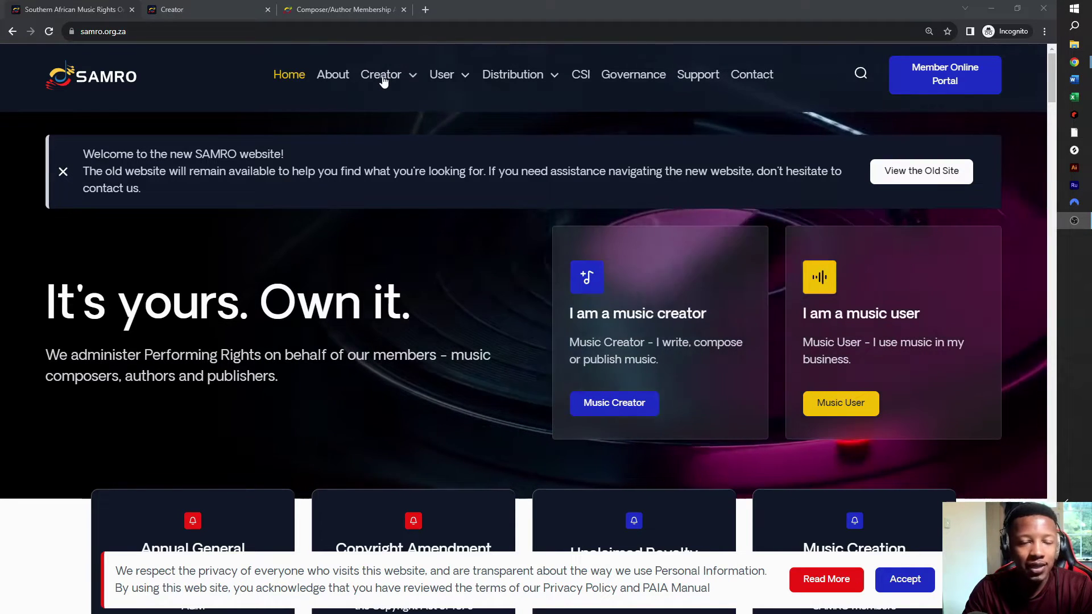
# - Go from the SAMRO home page to the Creator menu's How To Apply section
pyautogui.click(193, 12)
pyautogui.click(71, 10)
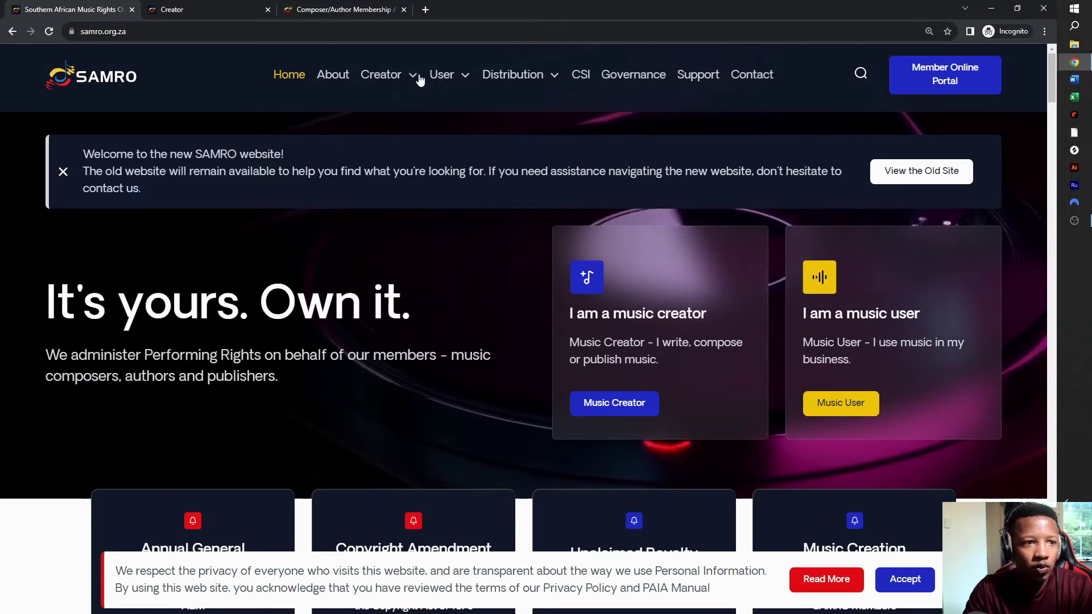
pyautogui.click(381, 74)
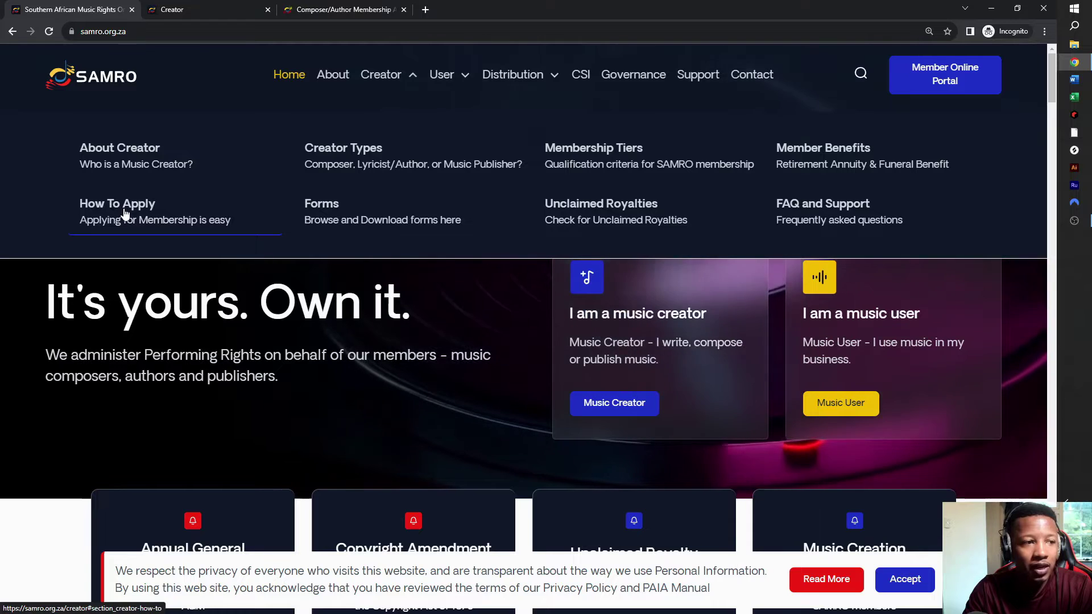
pyautogui.click(156, 211)
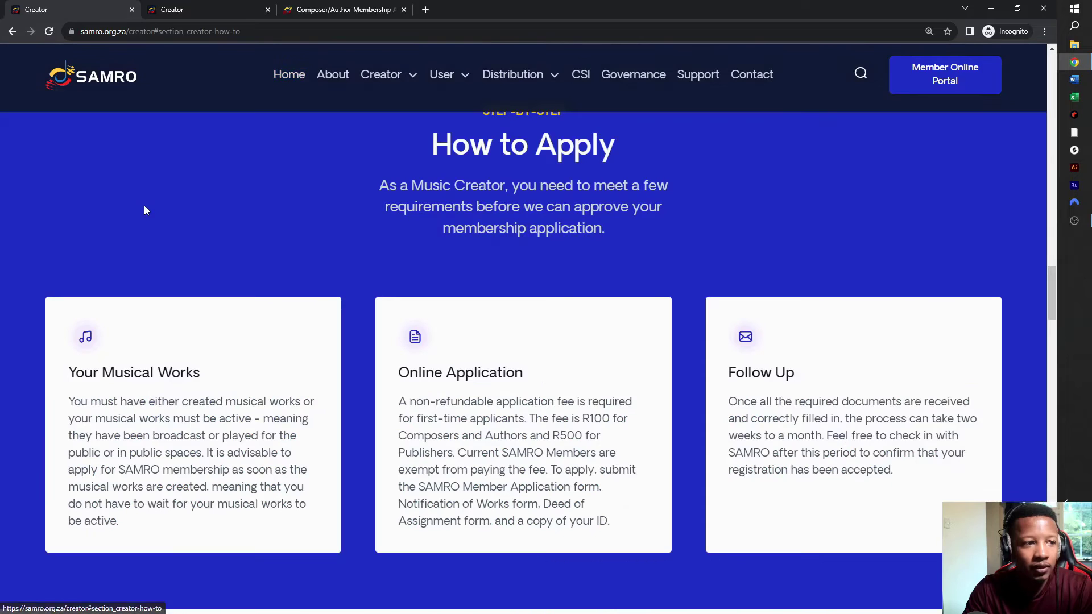
# - Scroll through the How to Apply and Composer sections to review requirements and fees
pyautogui.scroll(-10, 265, 273)
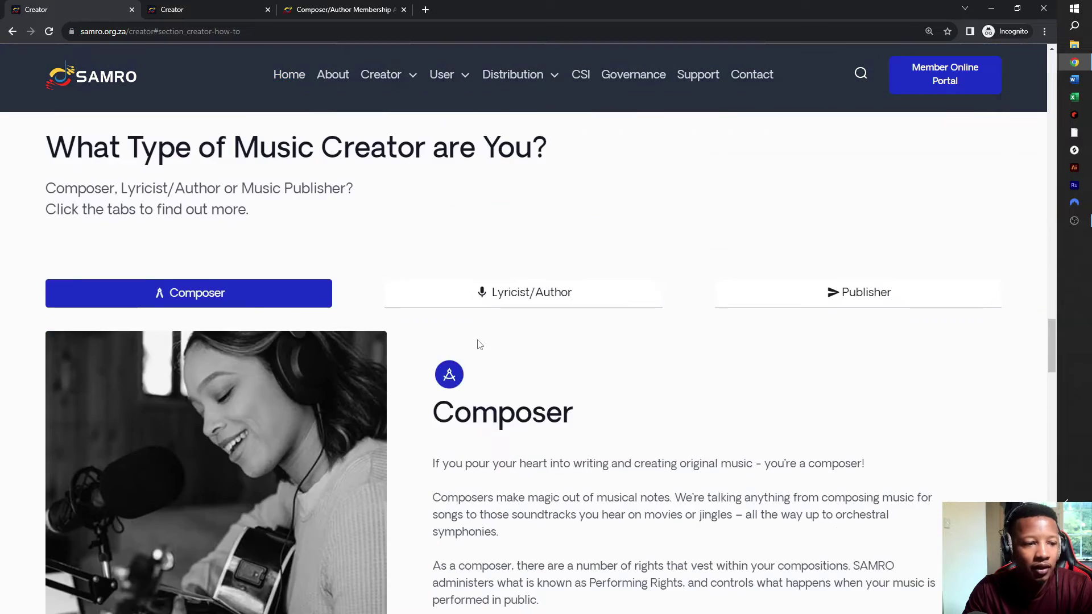
pyautogui.scroll(5, 429, 288)
pyautogui.scroll(4, 277, 224)
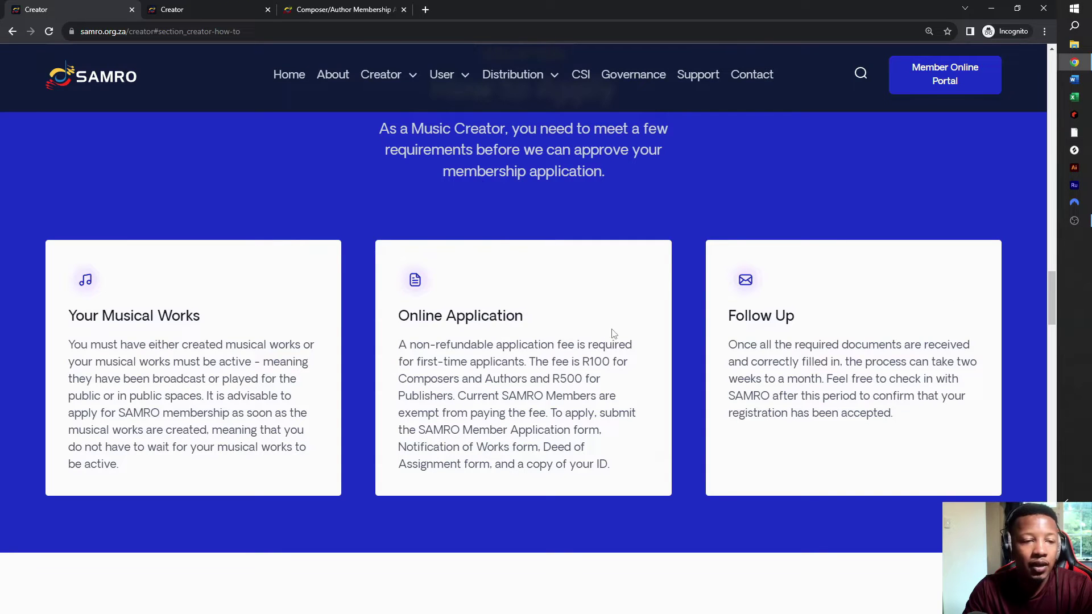
pyautogui.scroll(3, 612, 334)
pyautogui.scroll(-4, 612, 334)
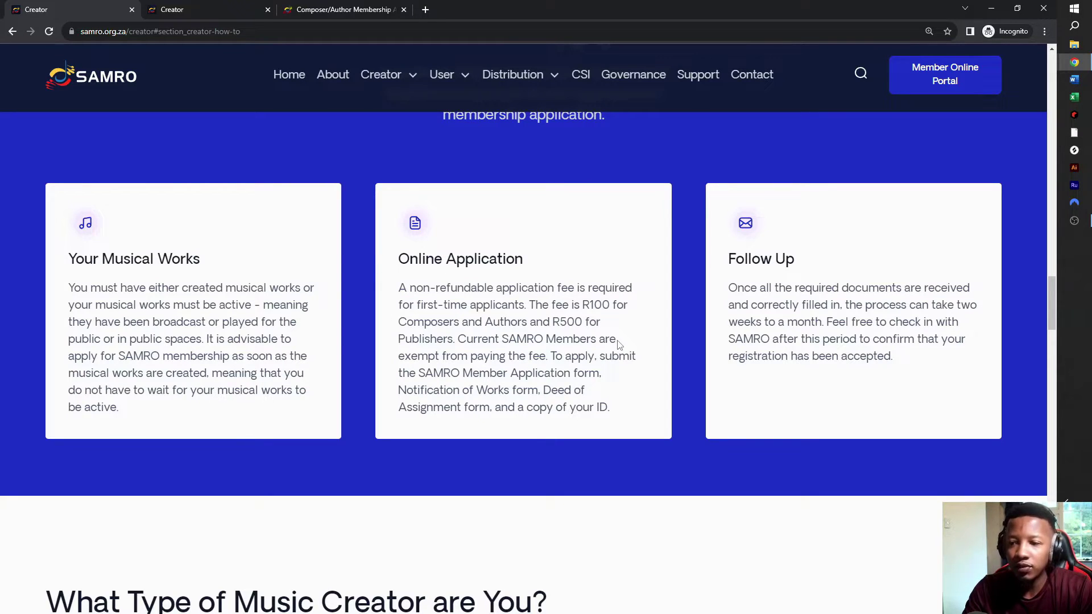
pyautogui.scroll(-10, 617, 344)
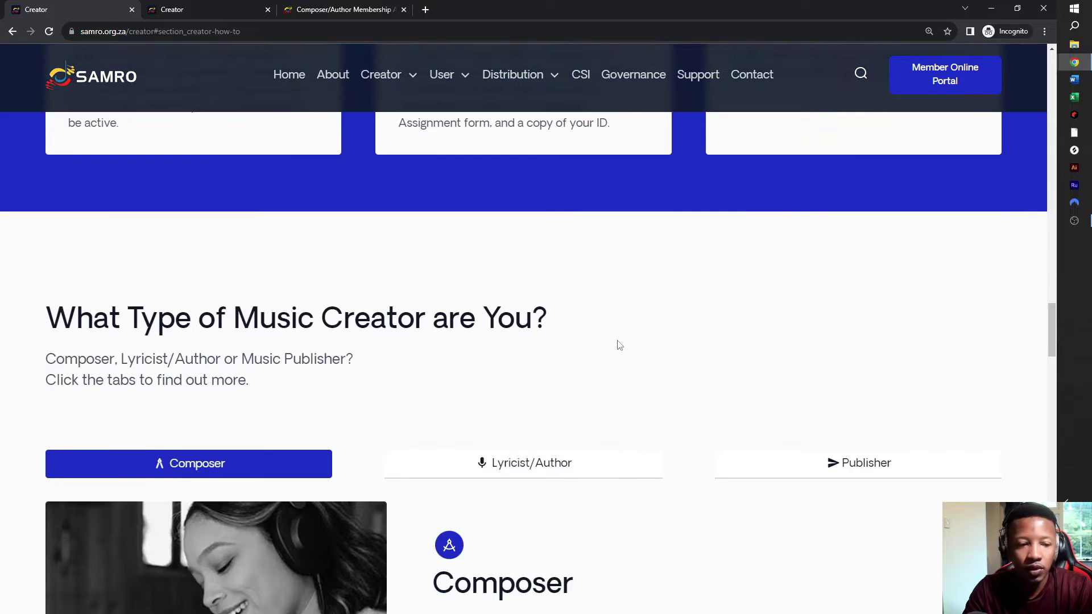
pyautogui.scroll(3, 487, 377)
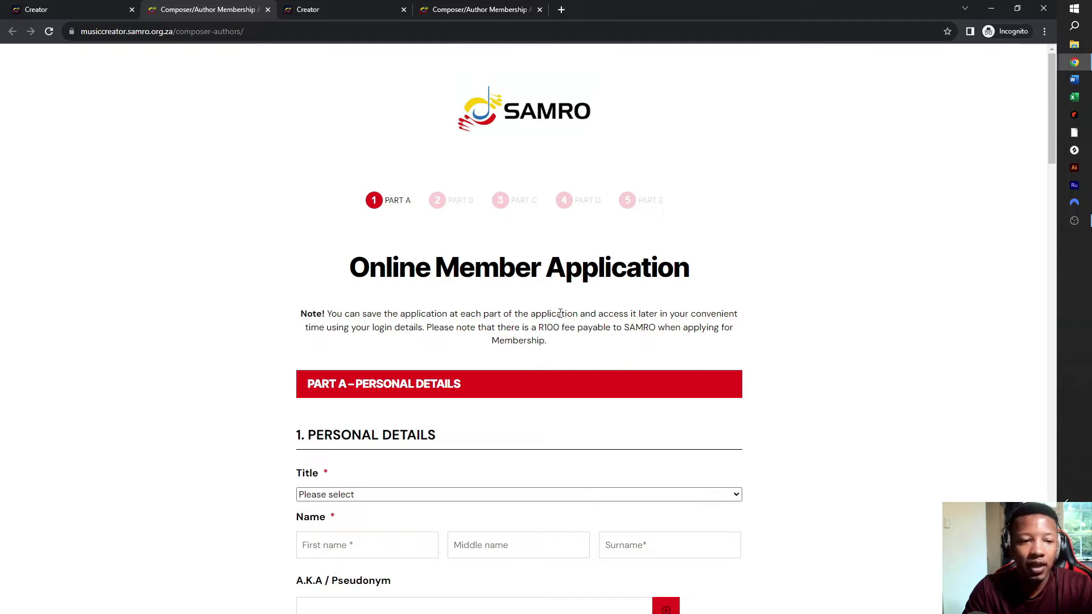
# - Set the applicant's title to Mr in Part A – Personal Details
pyautogui.scroll(-3, 557, 325)
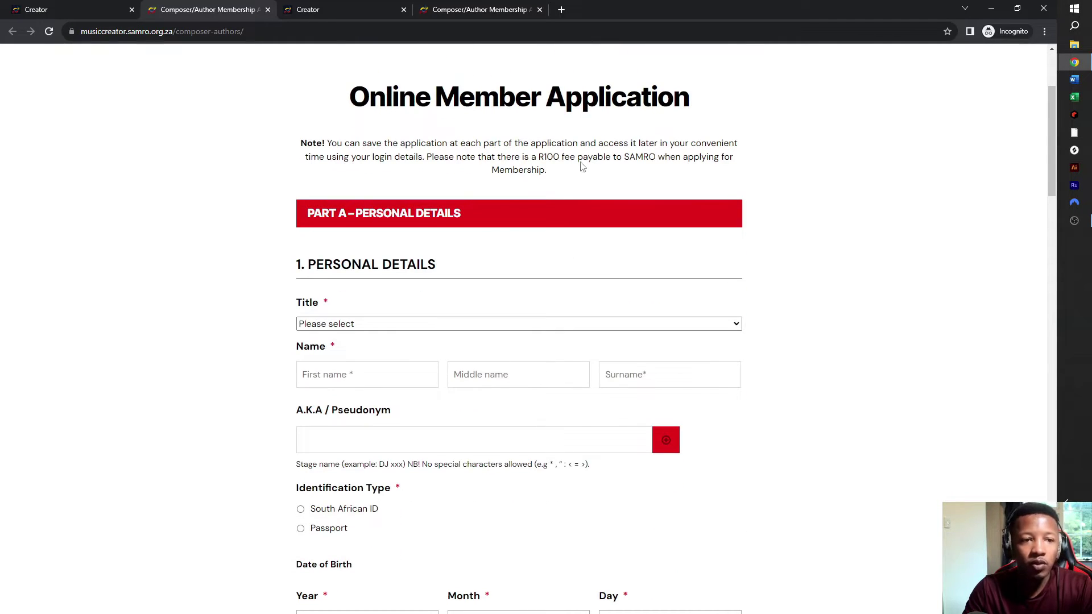
pyautogui.scroll(3, 568, 332)
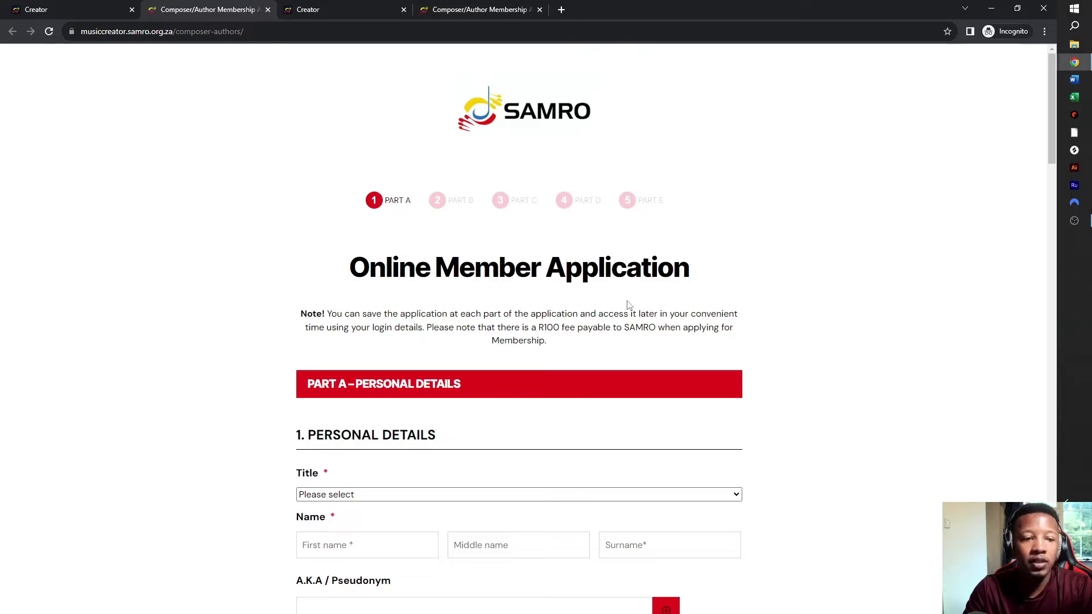
pyautogui.scroll(-4, 603, 355)
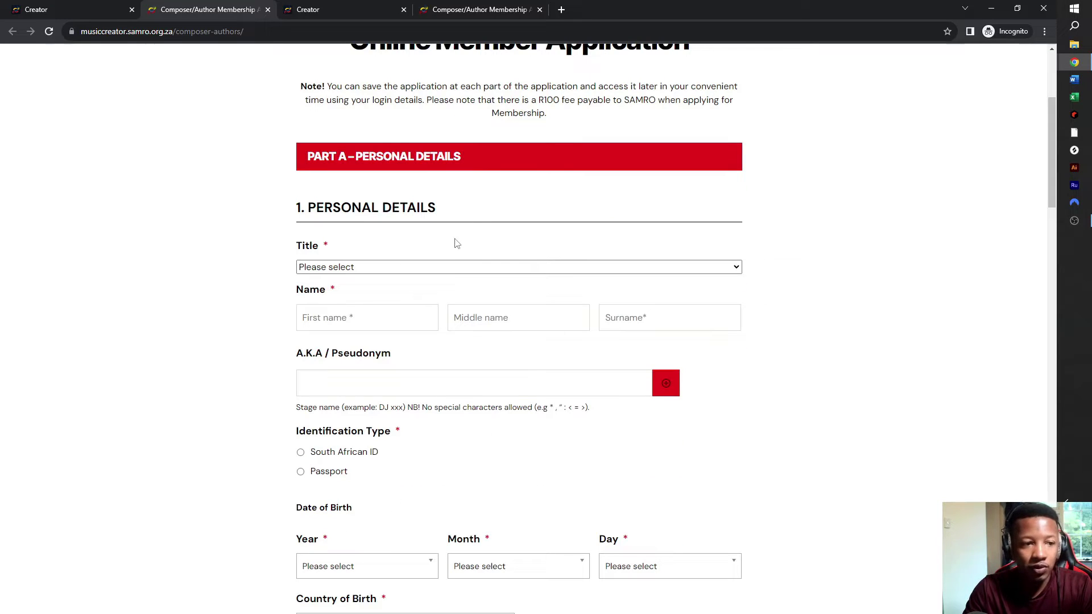
pyautogui.click(723, 268)
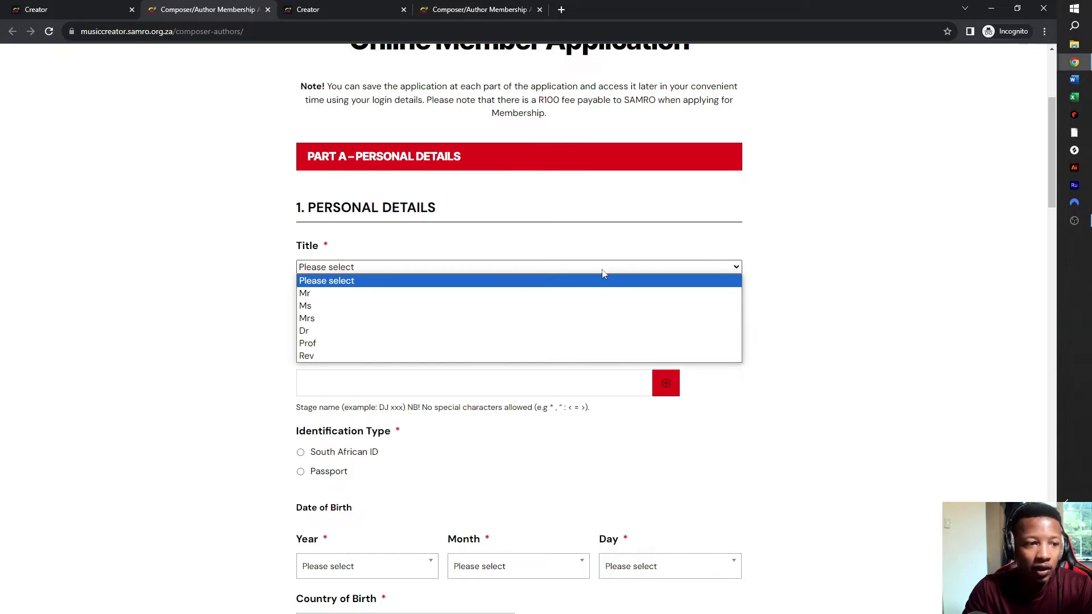
pyautogui.click(352, 294)
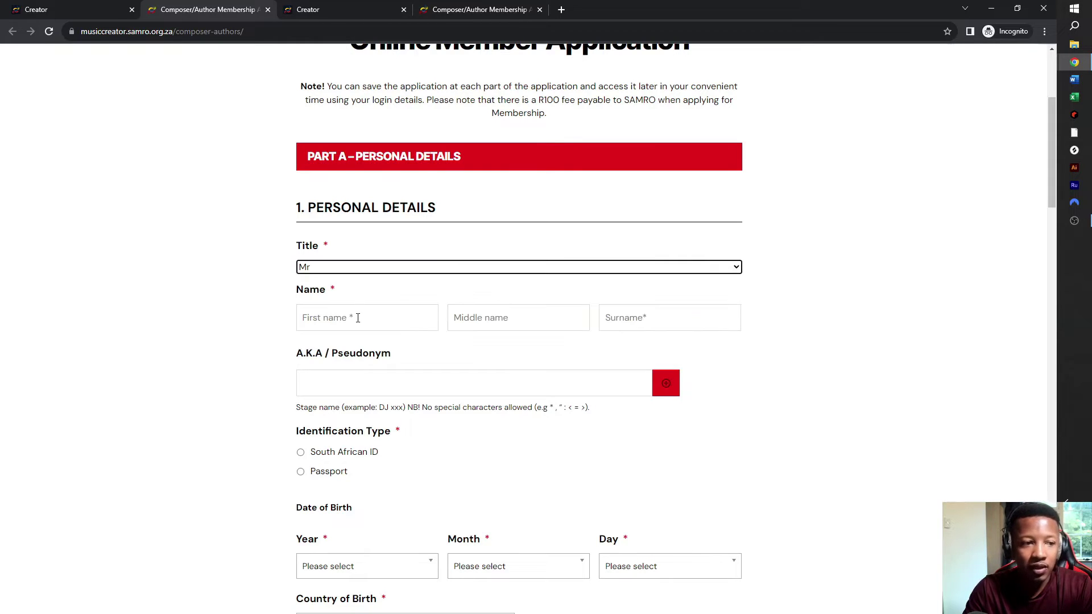
pyautogui.click(382, 267)
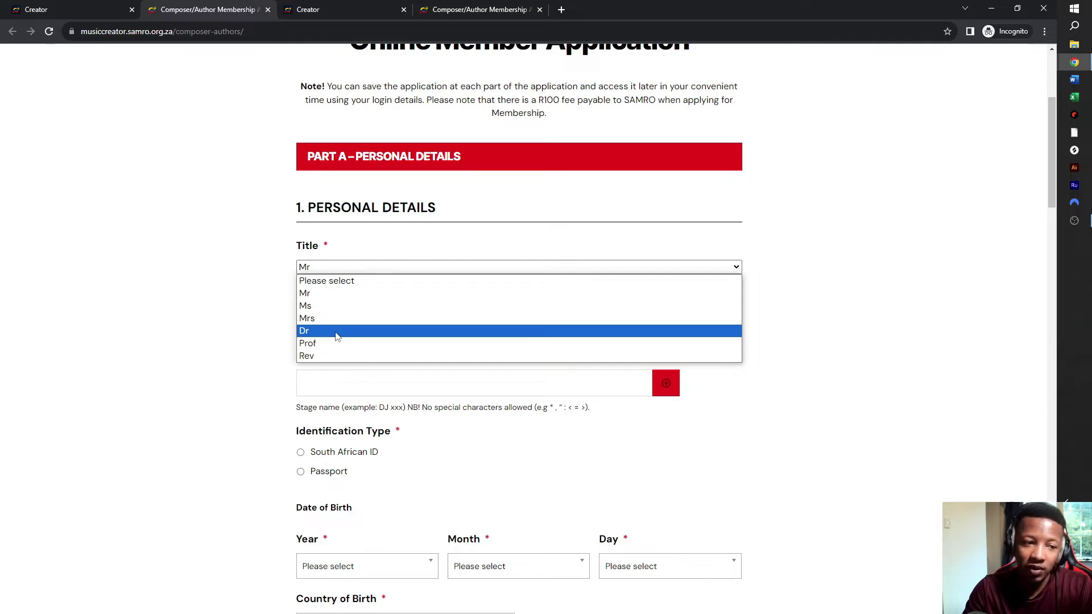
pyautogui.click(359, 263)
# - Enter the applicant's first name, middle name, surname and stage name pseudonym
pyautogui.click(344, 327)
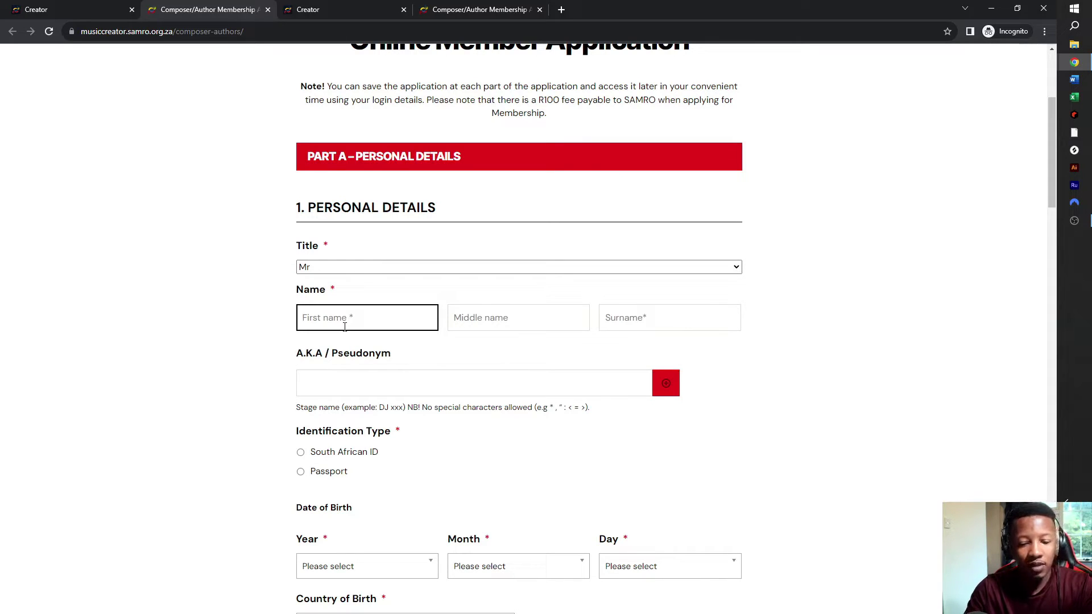
pyautogui.write('Joe')
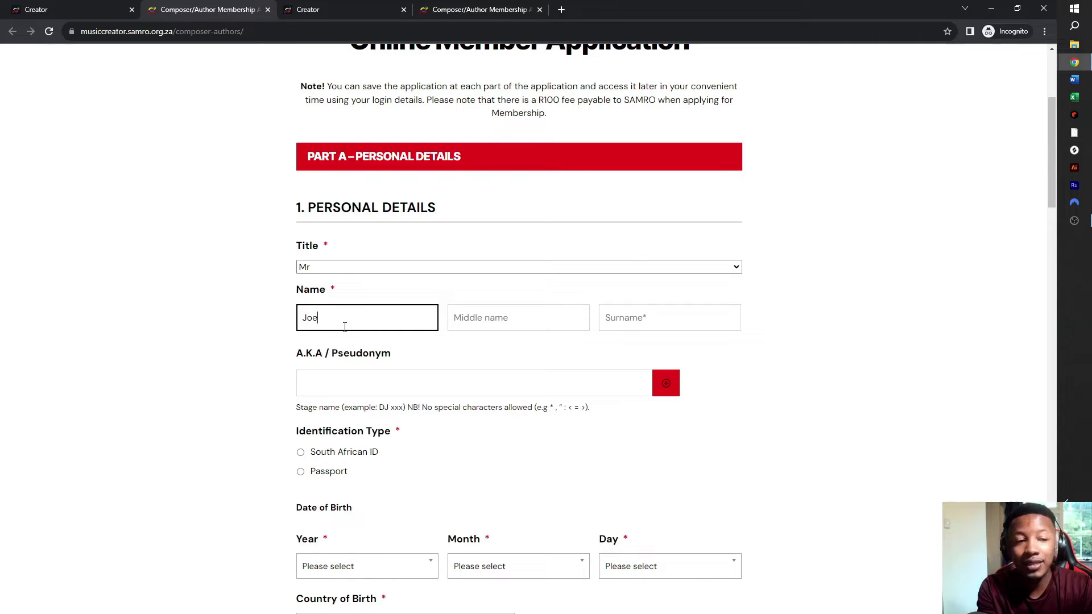
pyautogui.press('Tab')
pyautogui.write('S')
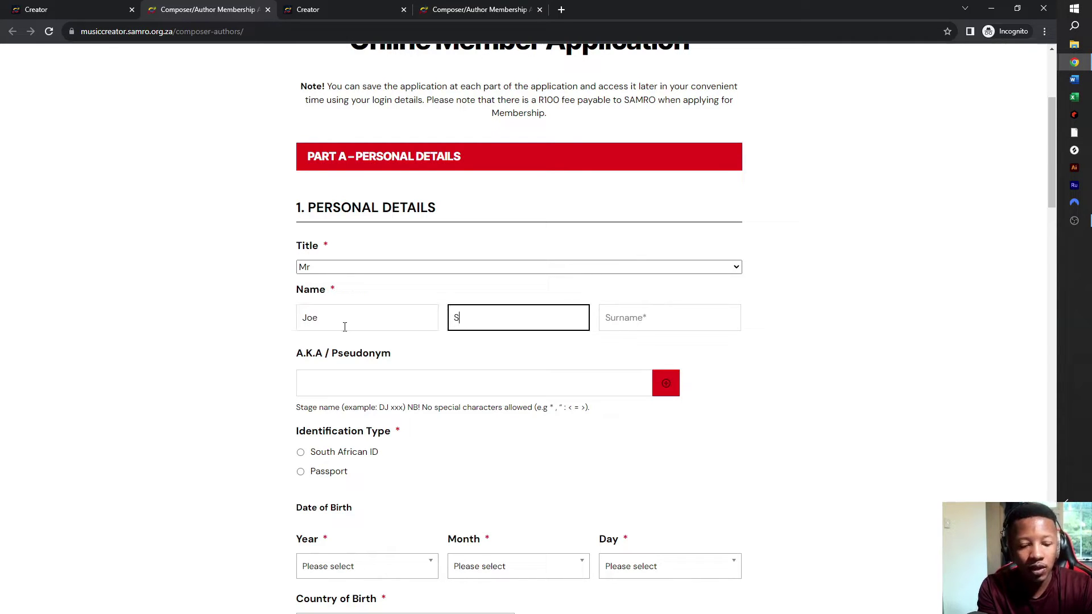
pyautogui.write('andile')
pyautogui.press('Tab')
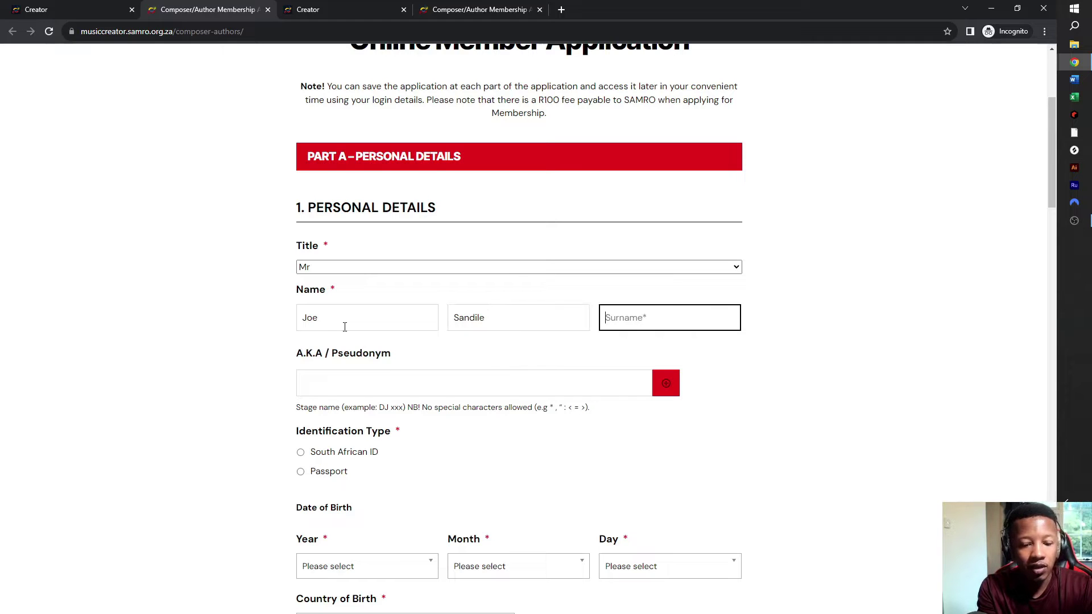
pyautogui.write('Soap')
pyautogui.press('Tab')
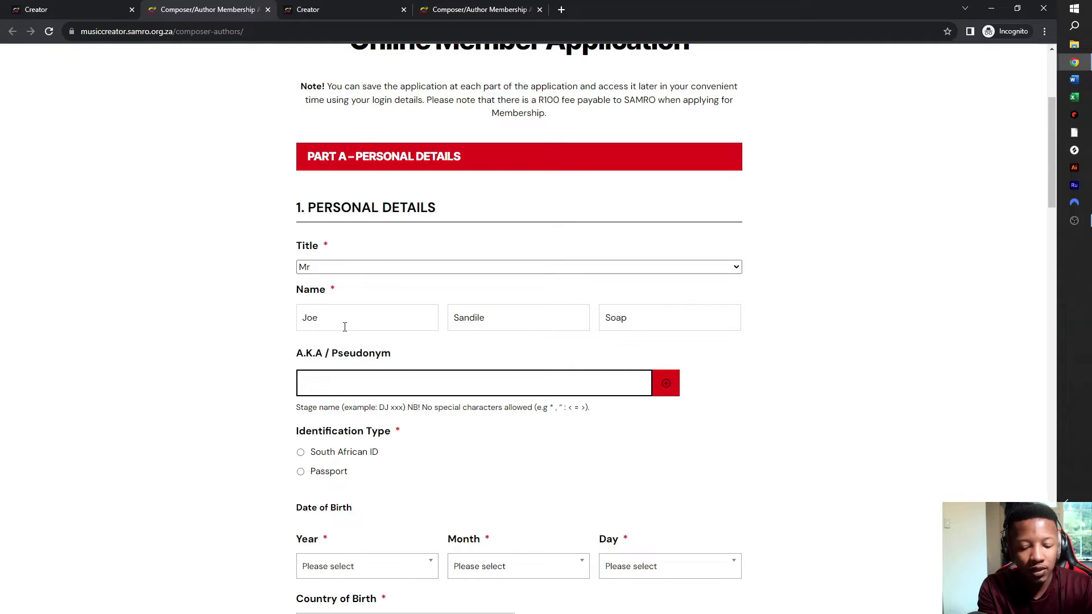
pyautogui.write('Slippery Joe')
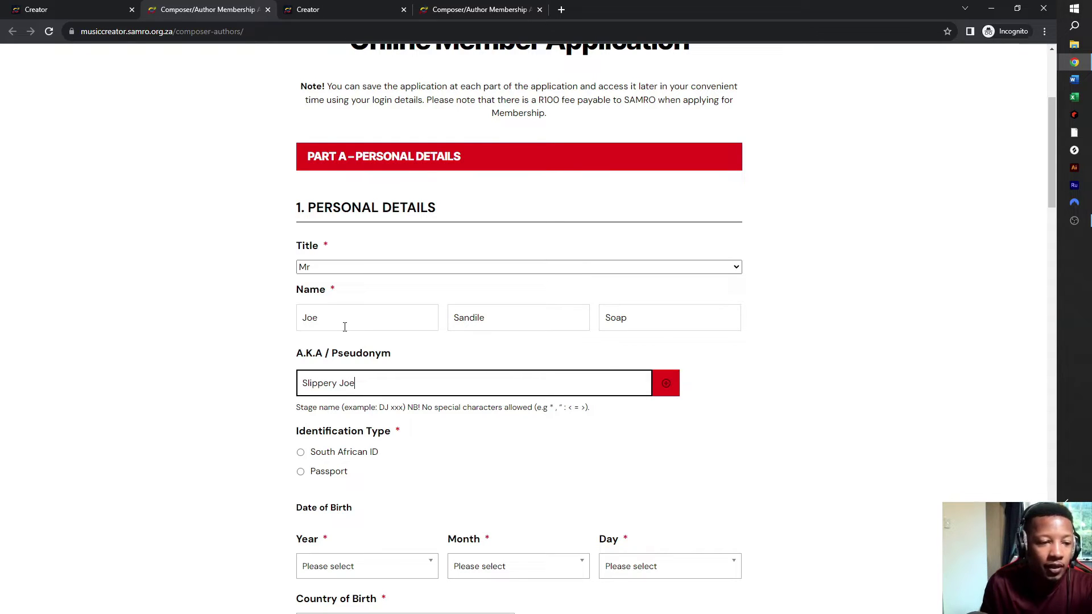
# - Choose South African ID as identification type and enter the applicant's ID number
pyautogui.scroll(-2, 416, 394)
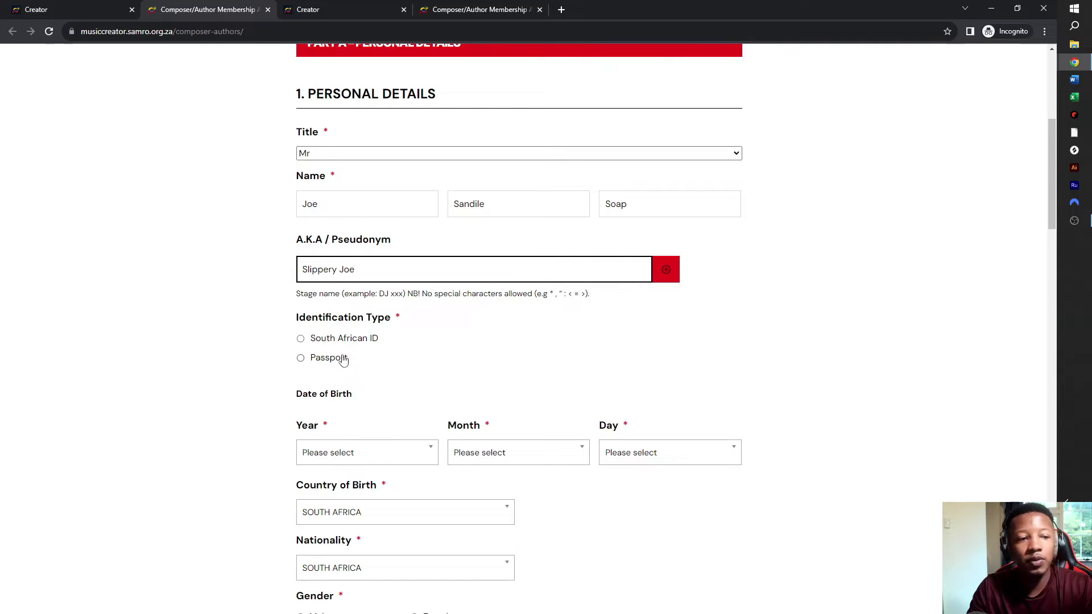
pyautogui.click(301, 339)
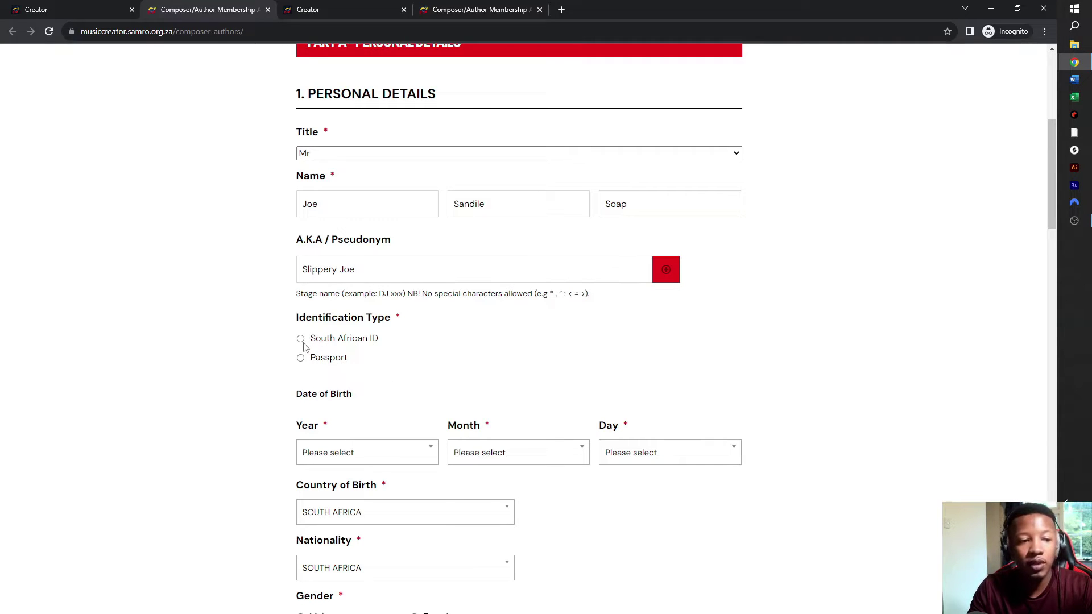
pyautogui.click(338, 428)
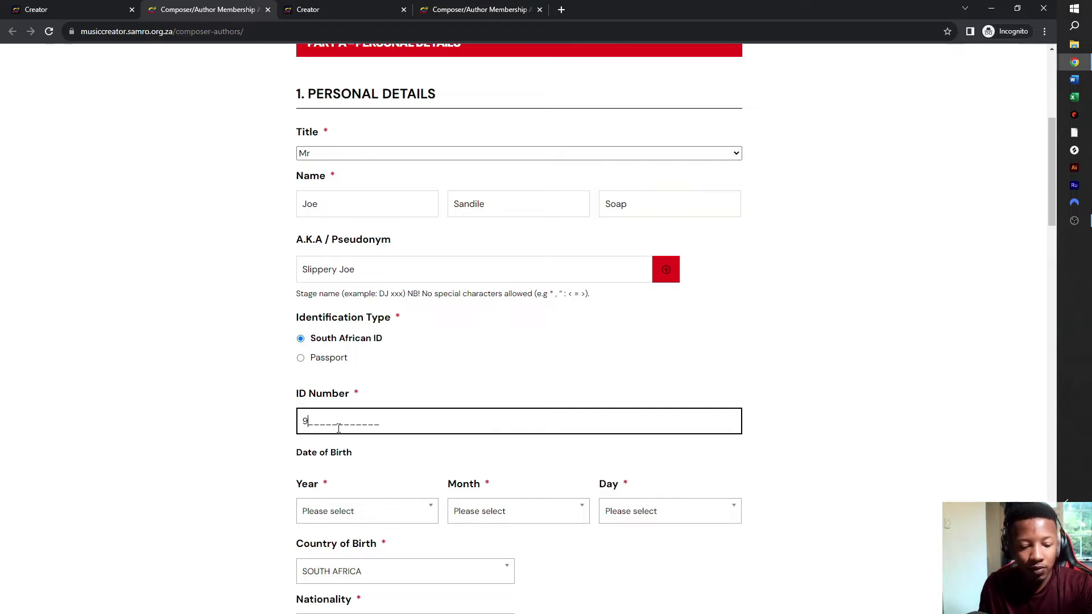
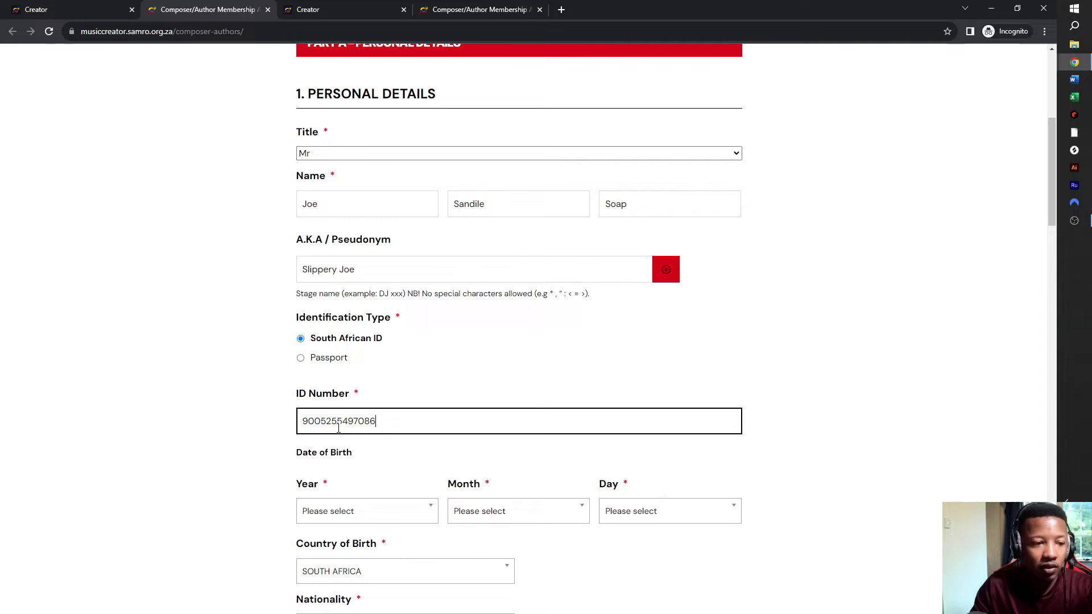
# - Set the date of birth to 25 May 1990 using the Year, Month and Day dropdowns
pyautogui.scroll(-3, 402, 424)
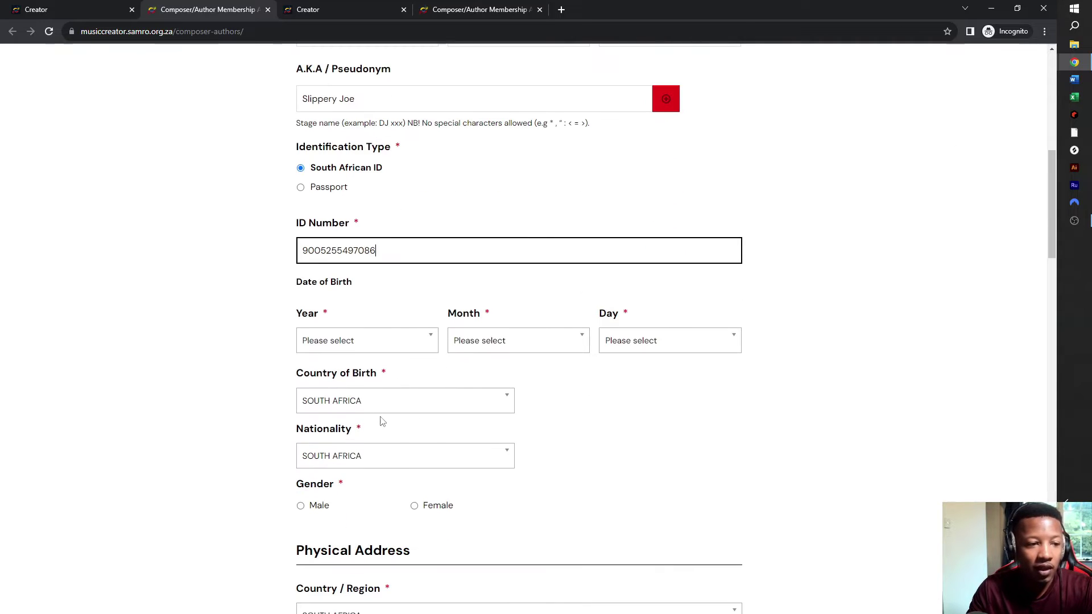
pyautogui.click(406, 353)
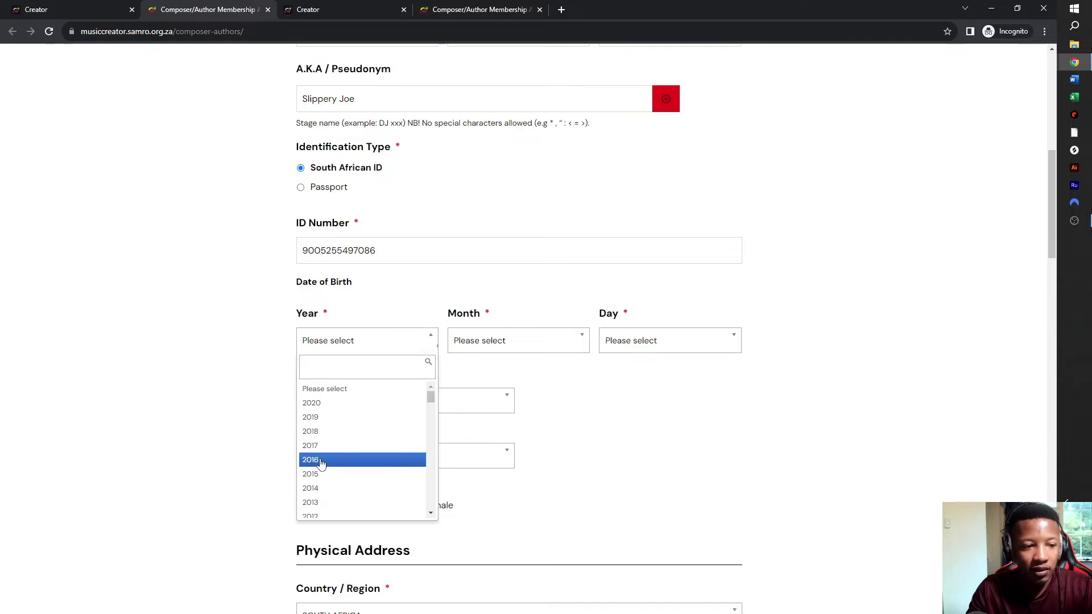
pyautogui.scroll(-4, 330, 455)
pyautogui.scroll(-4, 328, 453)
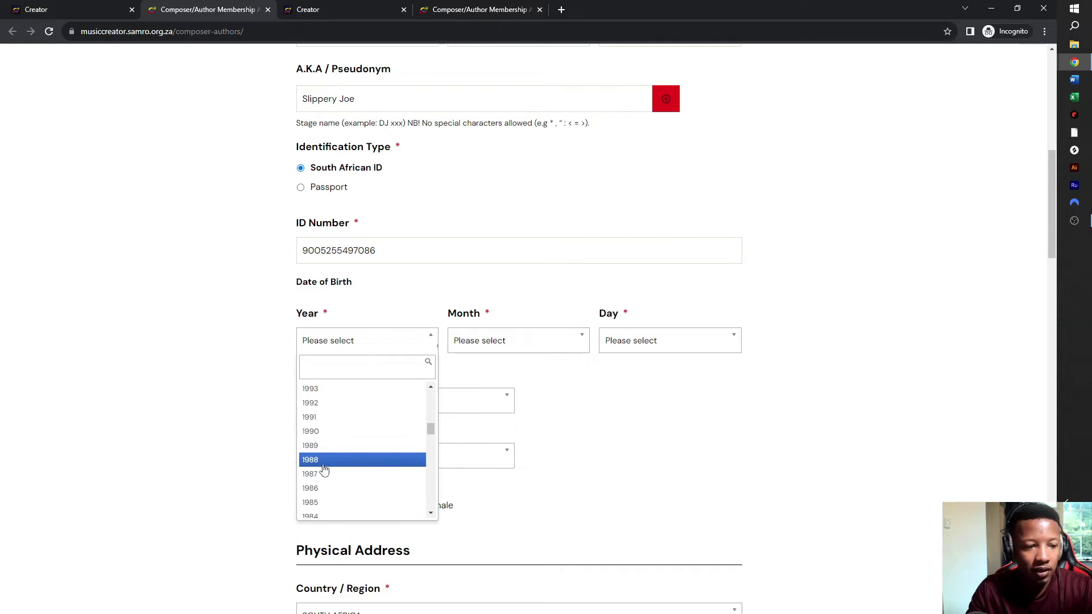
pyautogui.click(329, 431)
pyautogui.click(525, 351)
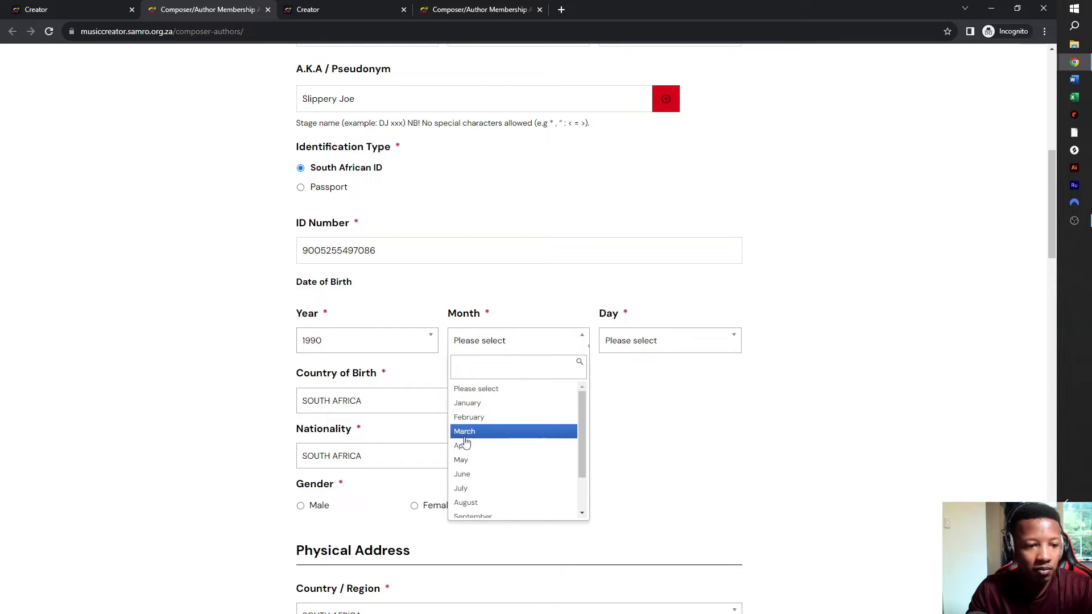
pyautogui.click(462, 460)
pyautogui.click(641, 344)
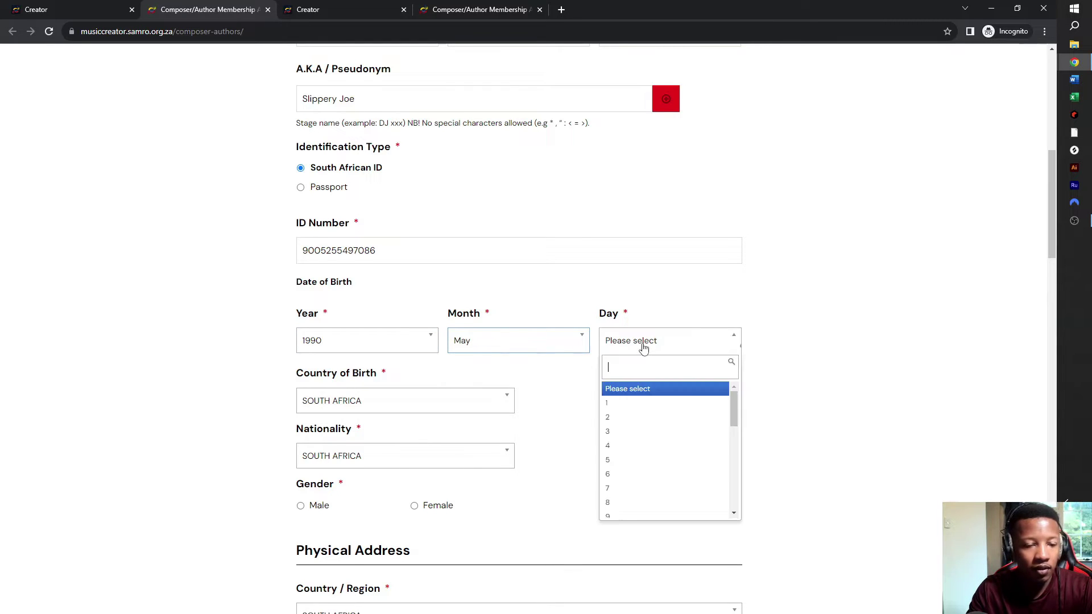
pyautogui.scroll(-5, 656, 452)
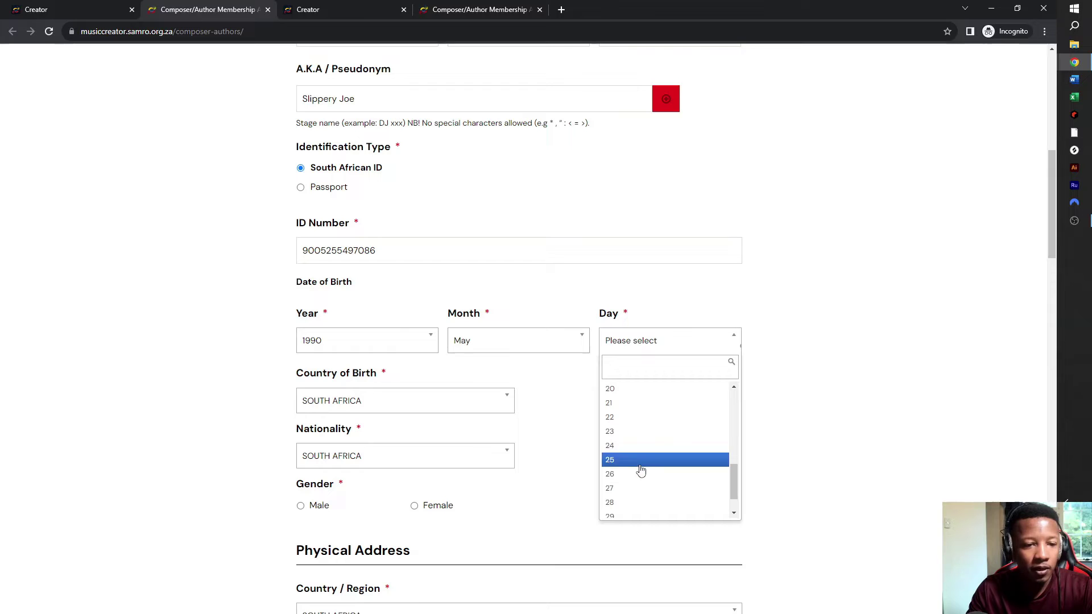
pyautogui.click(639, 461)
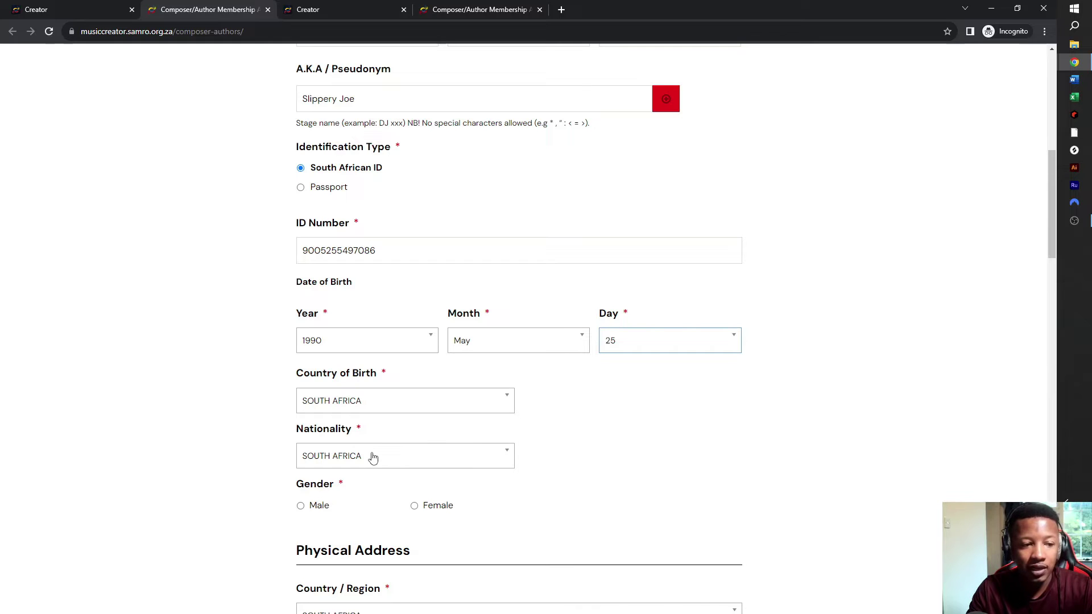
# - Keep SOUTH AFRICA as nationality and set the gender to Male
pyautogui.scroll(-2, 372, 461)
pyautogui.click(386, 345)
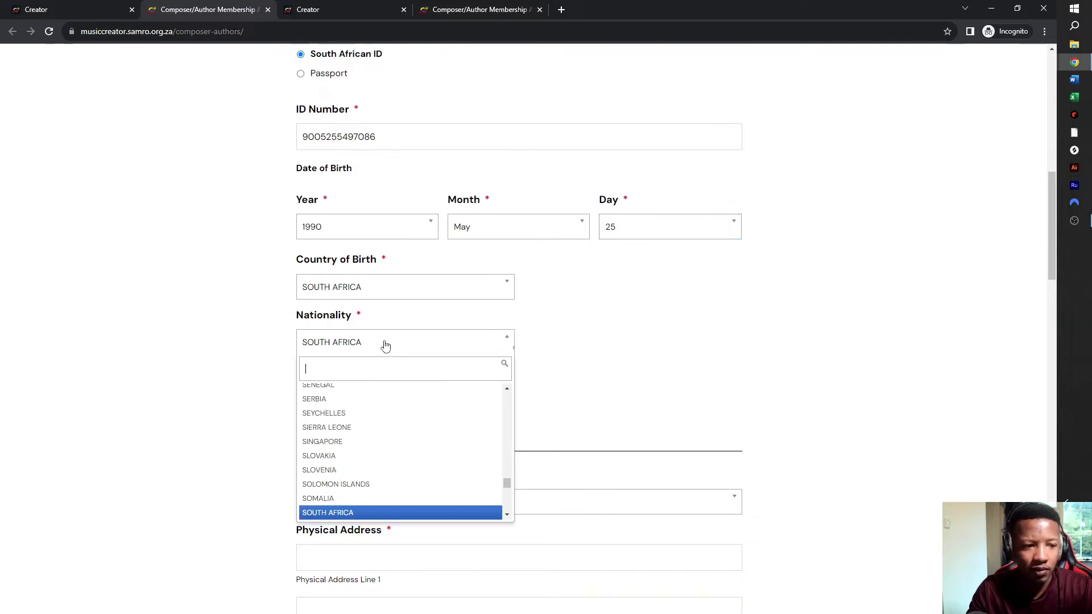
pyautogui.click(384, 514)
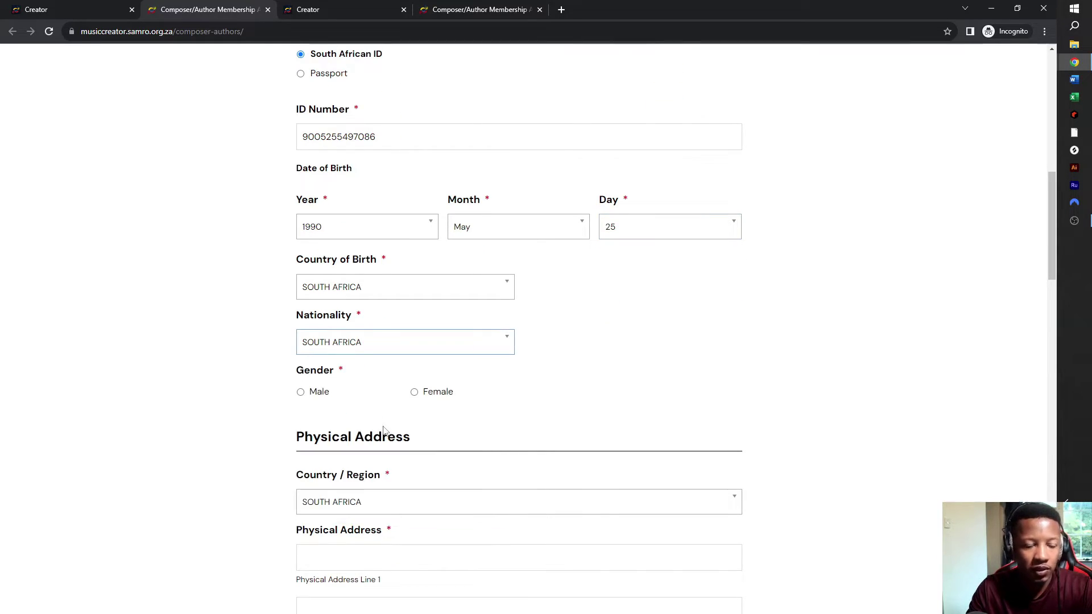
pyautogui.click(305, 392)
# - Enter the applicant's street and second physical address lines
pyautogui.scroll(-4, 398, 370)
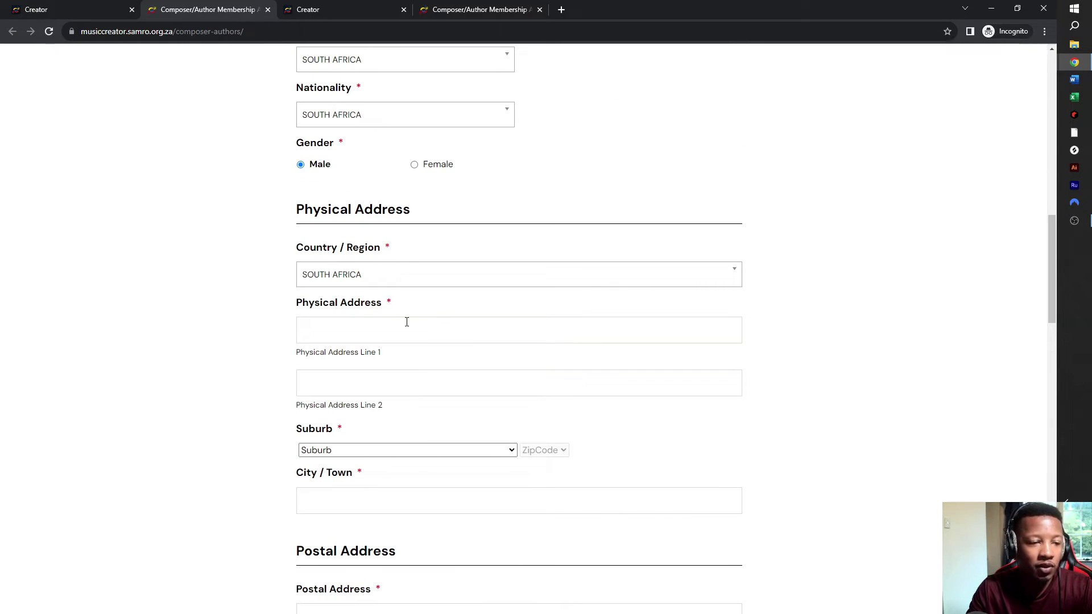
pyautogui.click(409, 332)
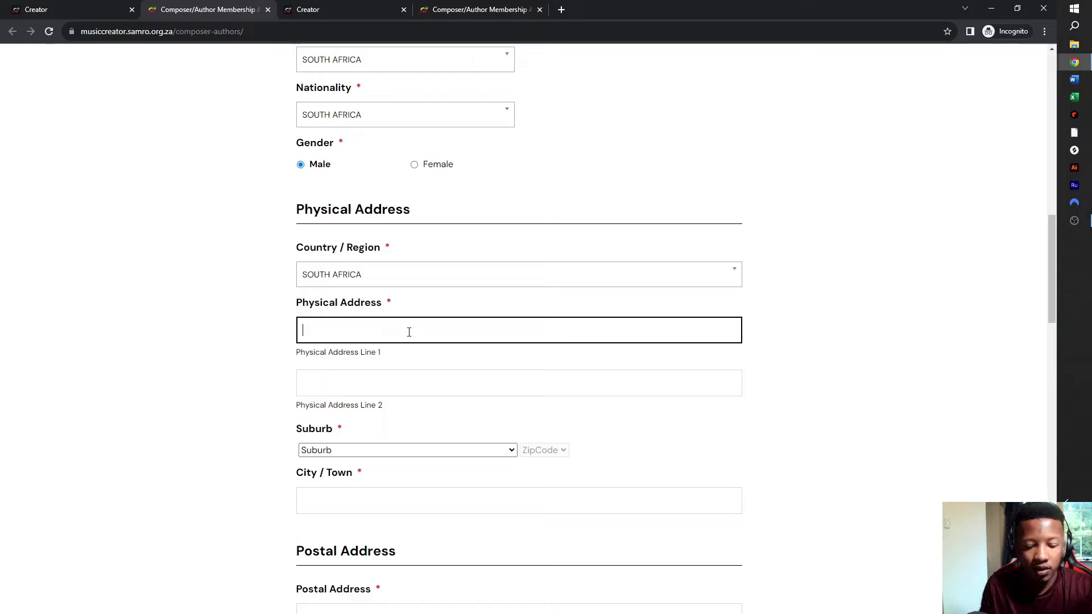
pyautogui.write('Slipper')
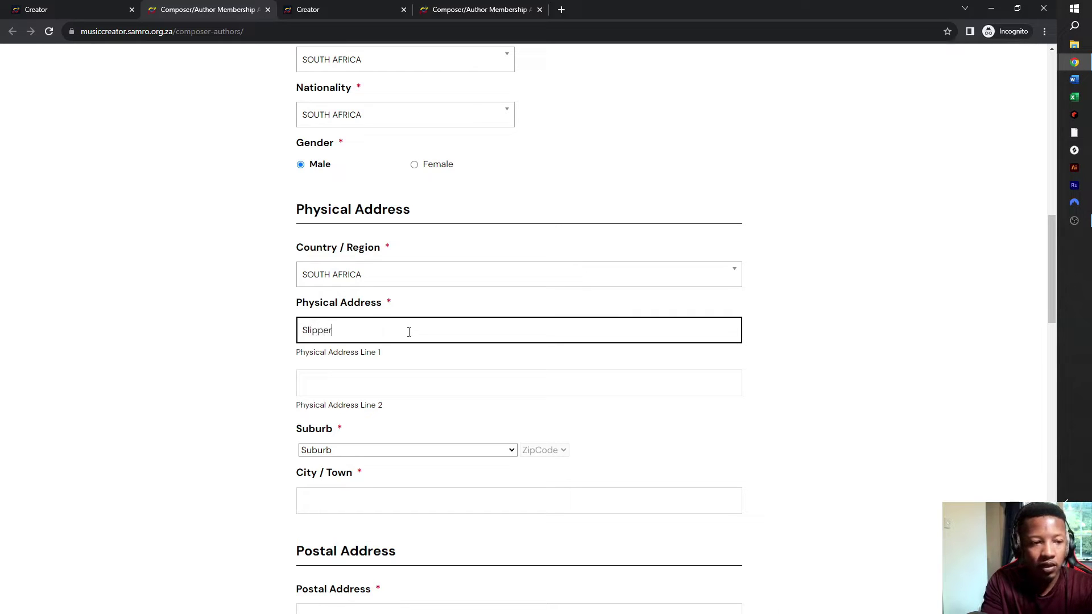
pyautogui.write('y Street')
pyautogui.press('Tab')
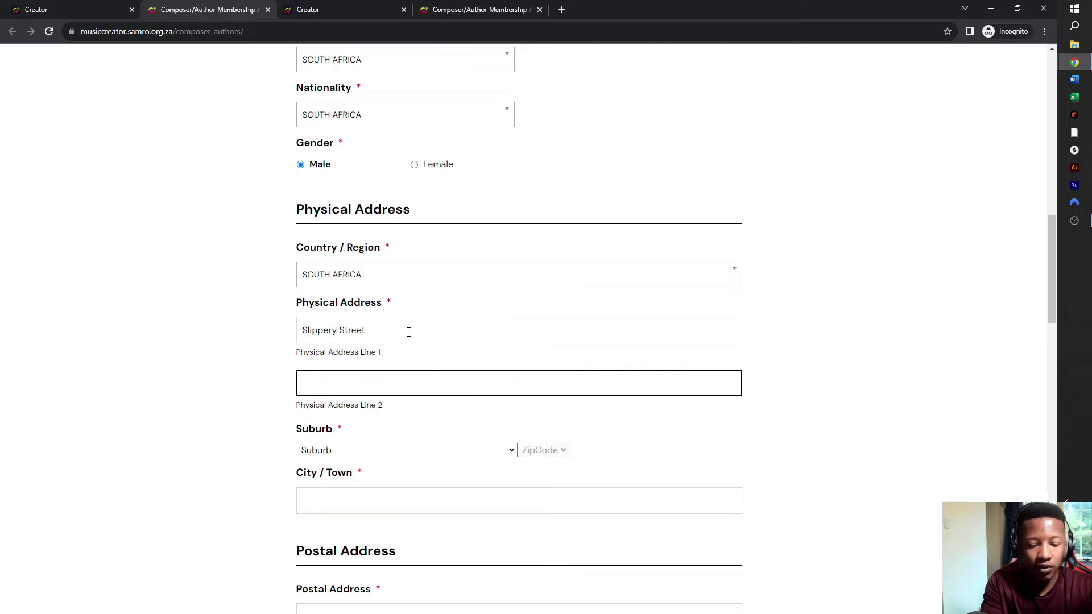
pyautogui.write('Bathtub')
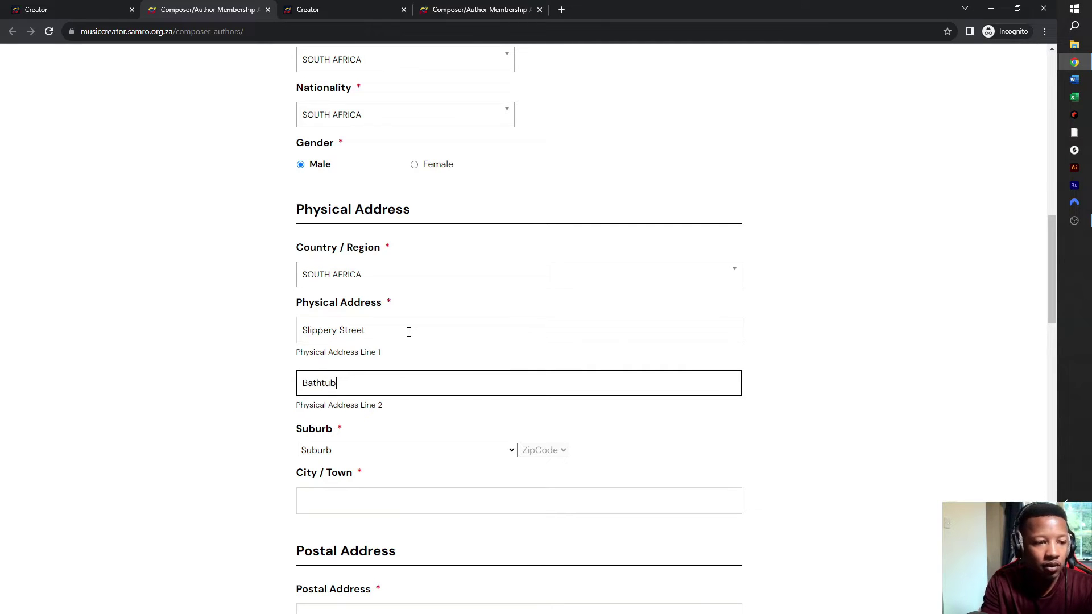
# - Choose ABBOTSPOORT as the suburb and enter Johannesburg as the city/town
pyautogui.click(386, 450)
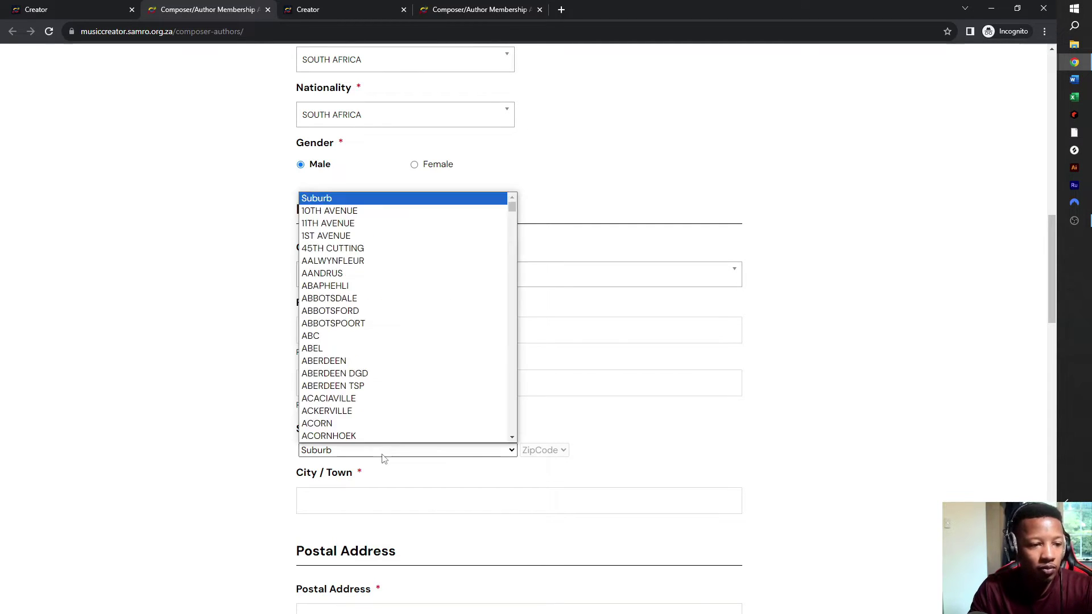
pyautogui.click(354, 323)
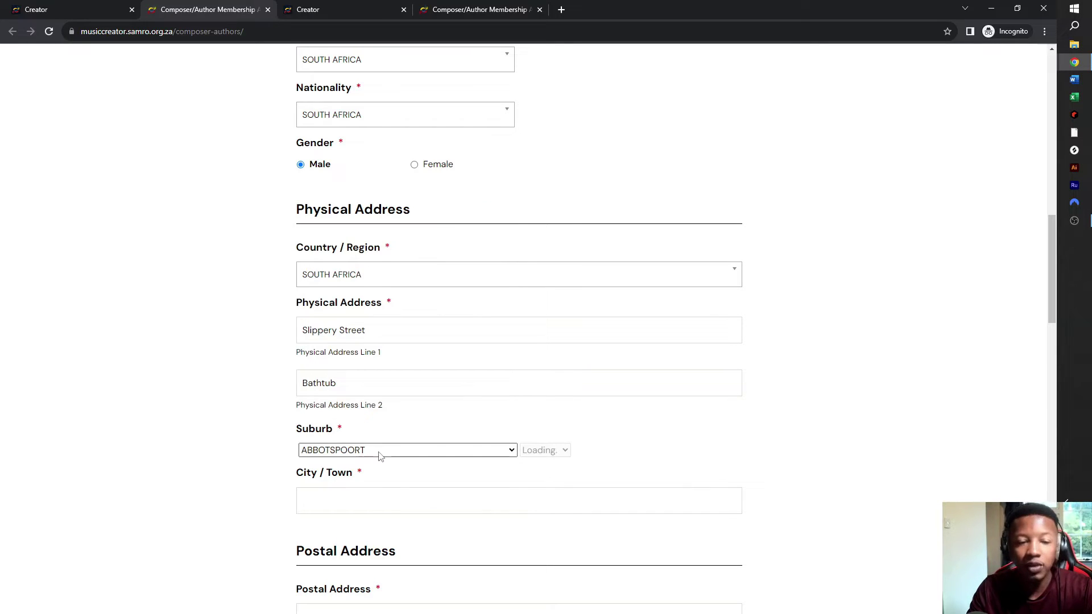
pyautogui.click(384, 508)
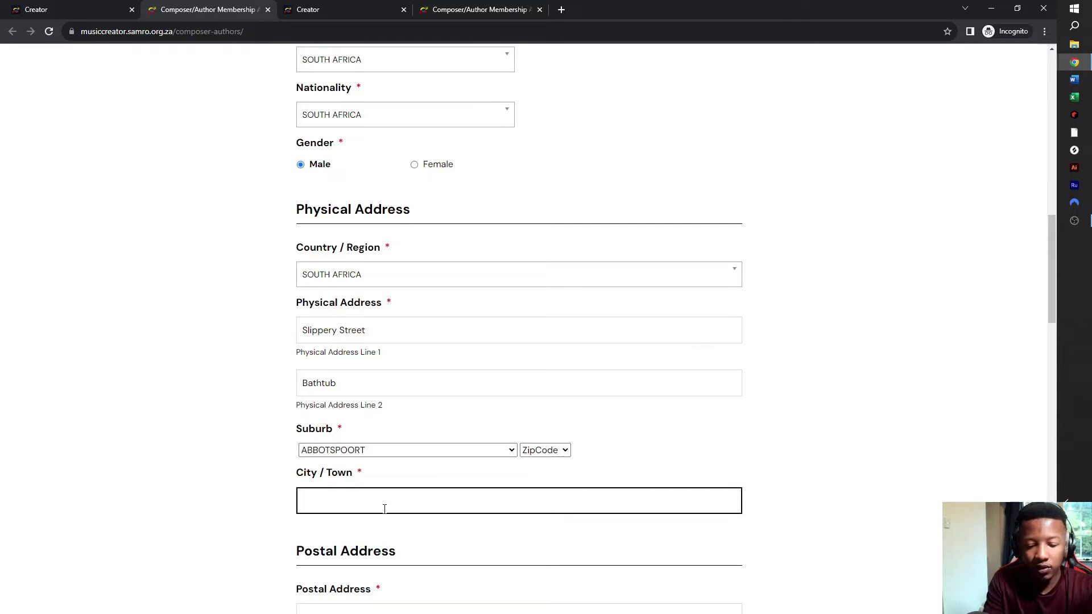
pyautogui.write('Johannes')
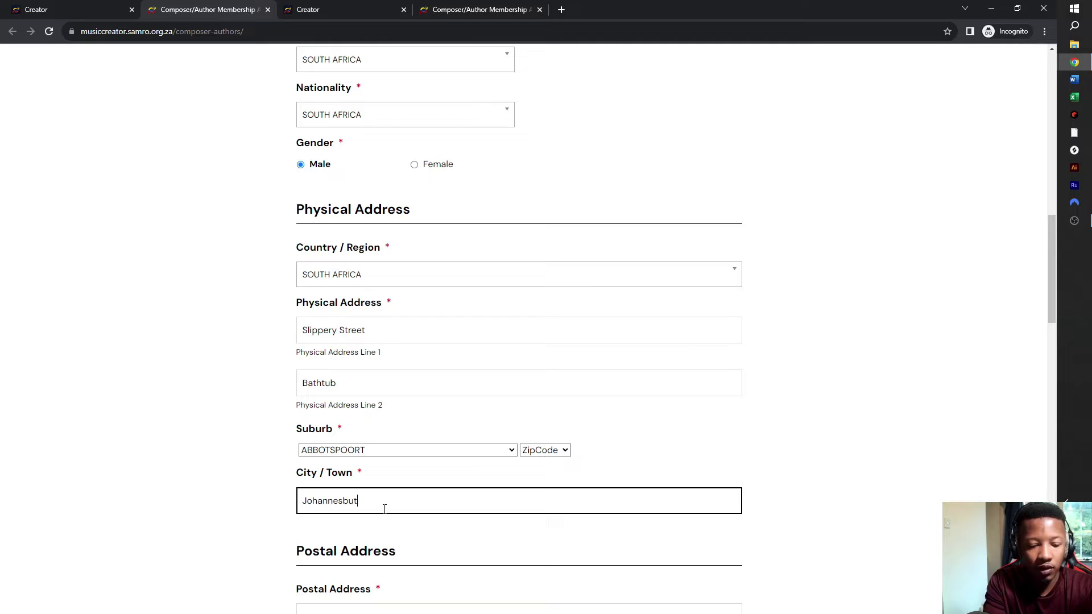
pyautogui.write('burg')
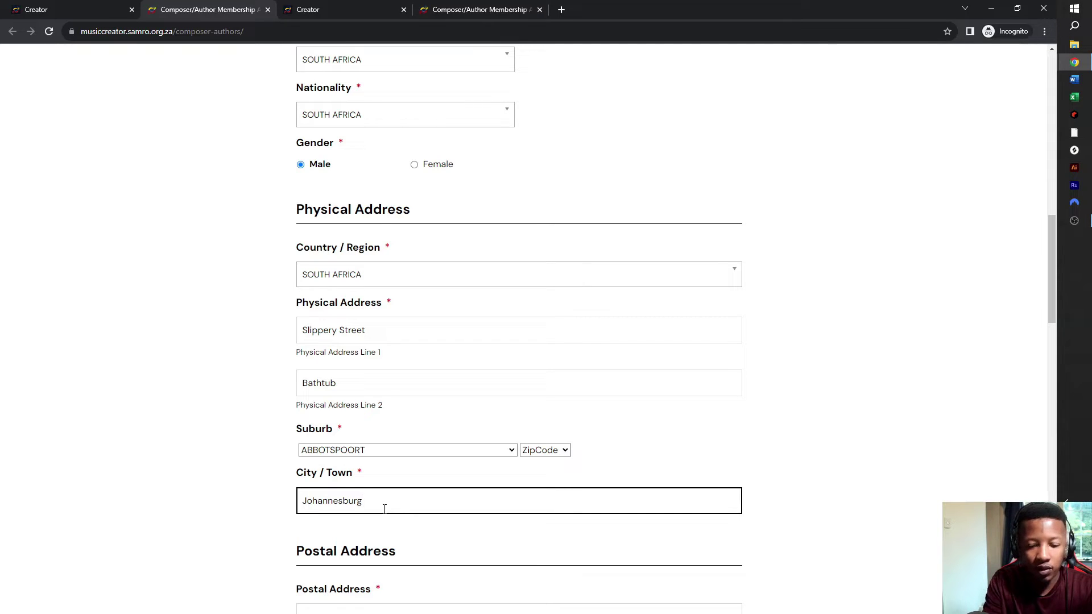
pyautogui.scroll(-6, 446, 434)
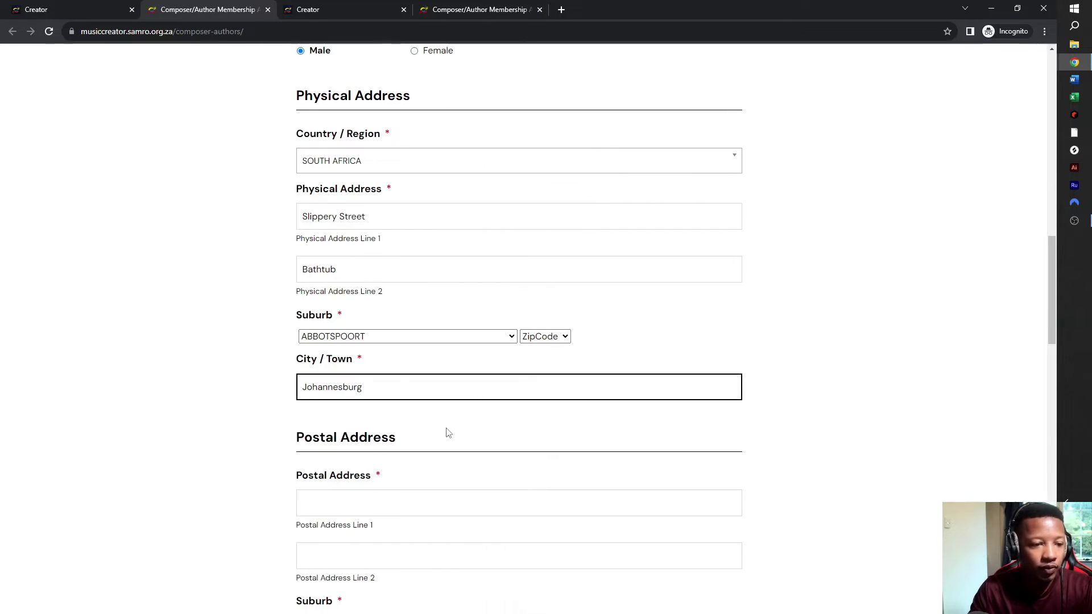
# - Add the house number 1 in front of the first physical address line
pyautogui.scroll(-3, 401, 420)
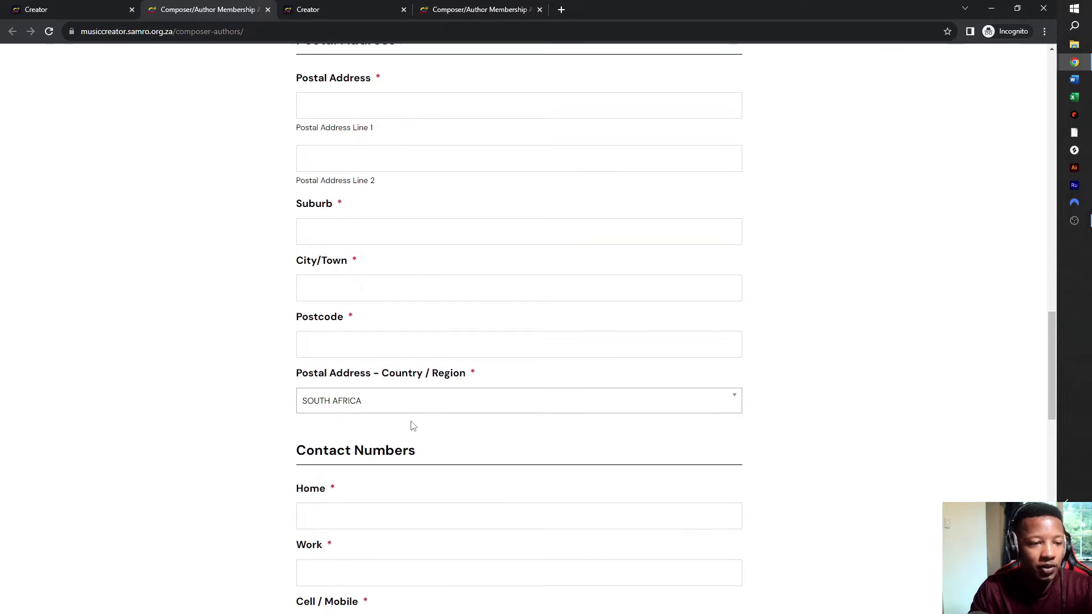
pyautogui.scroll(6, 406, 429)
pyautogui.scroll(1, 380, 122)
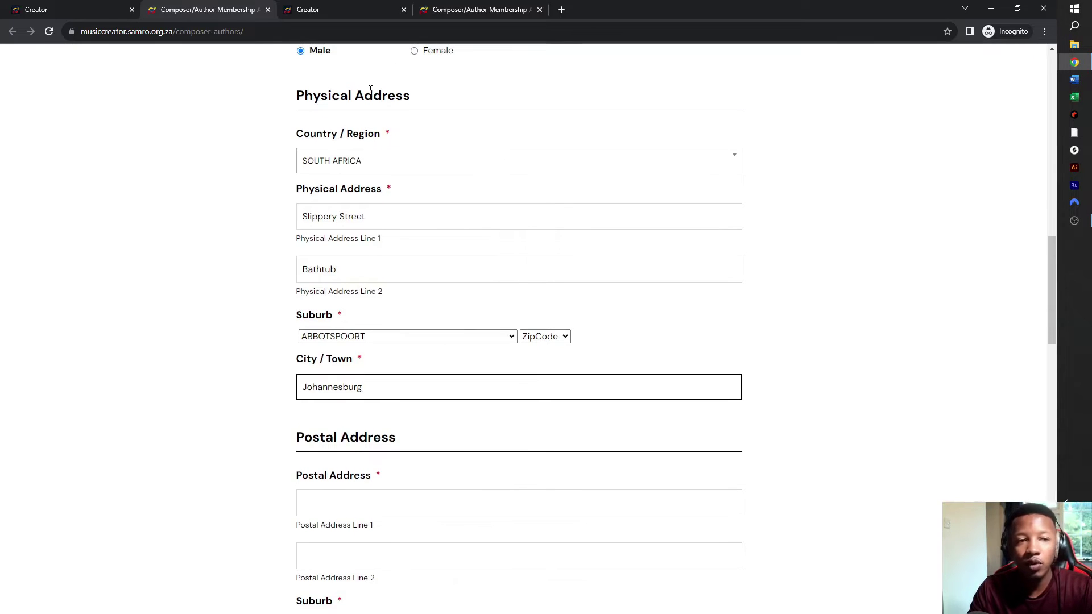
pyautogui.scroll(2, 370, 151)
pyautogui.scroll(3, 379, 307)
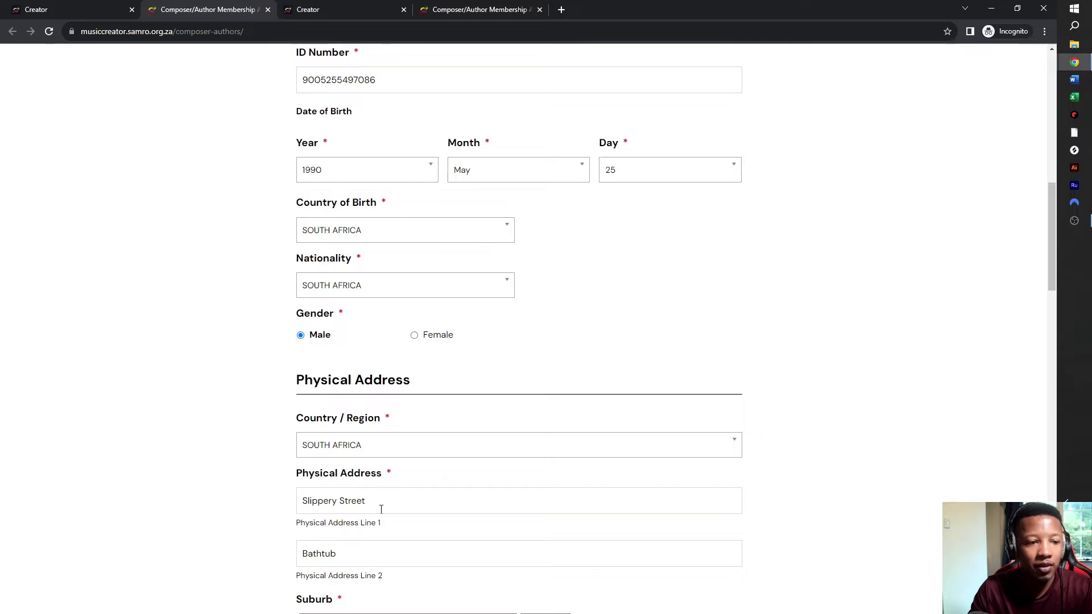
pyautogui.moveTo(377, 504); pyautogui.dragTo(178, 488)
pyautogui.click(300, 501)
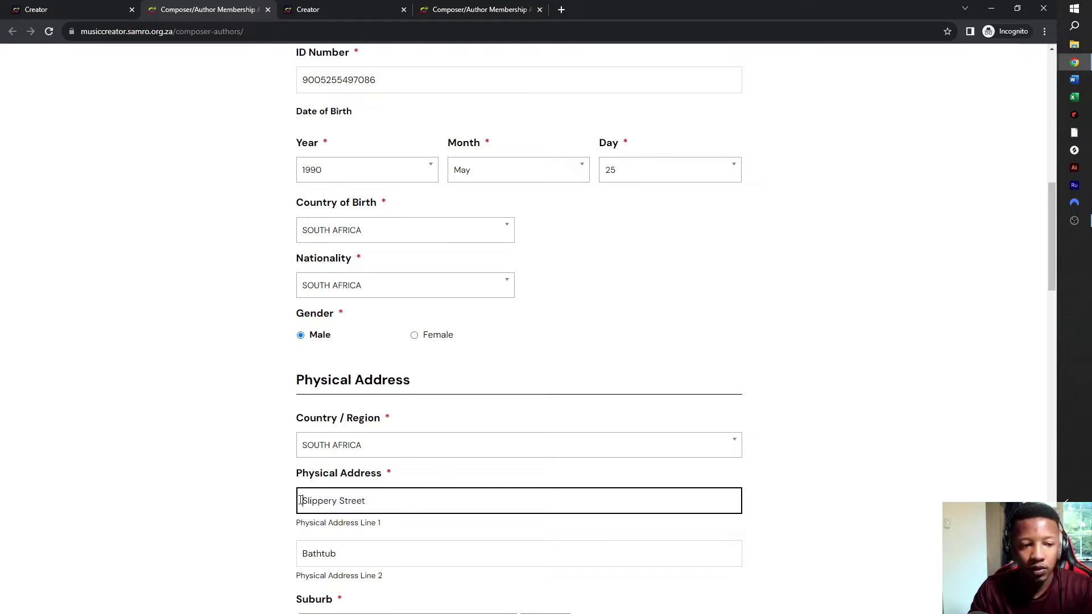
pyautogui.write('1')
# - Copy both physical address lines into the first and second postal address lines
pyautogui.tripleClick(395, 504)
pyautogui.hotkey('ctrl', 'c')
pyautogui.scroll(-8, 398, 501)
pyautogui.click(312, 329)
pyautogui.hotkey('ctrl', 'v')
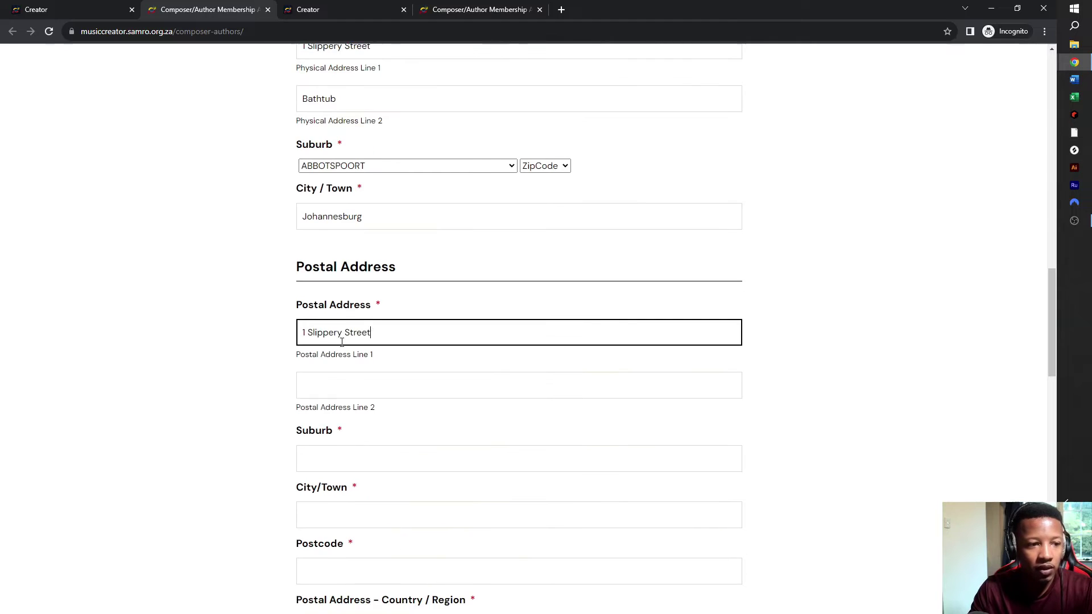
pyautogui.scroll(5, 368, 317)
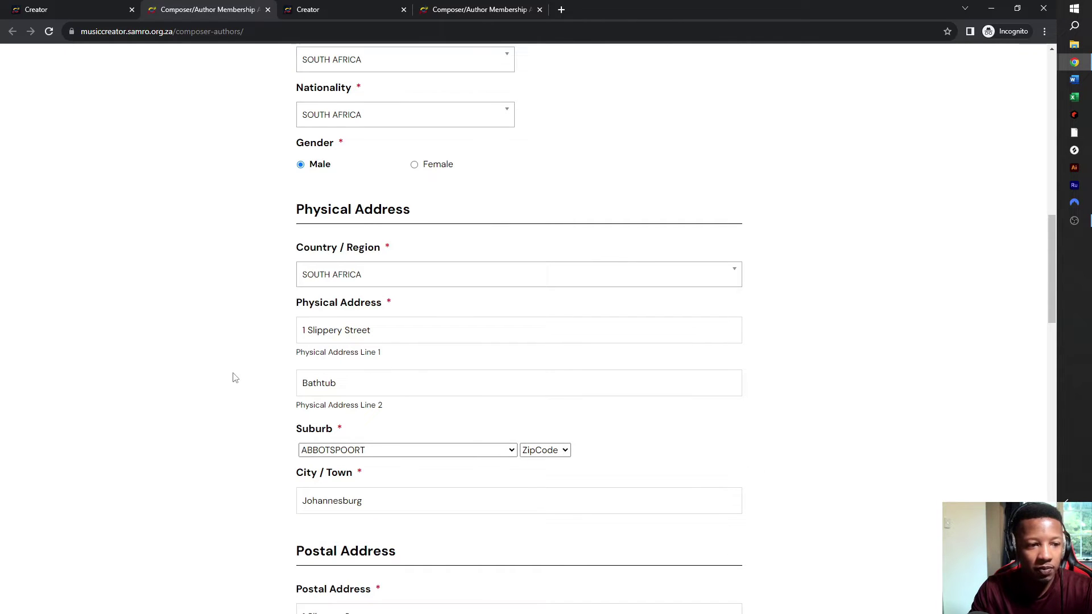
pyautogui.moveTo(337, 383); pyautogui.dragTo(270, 388)
pyautogui.scroll(-3, 385, 383)
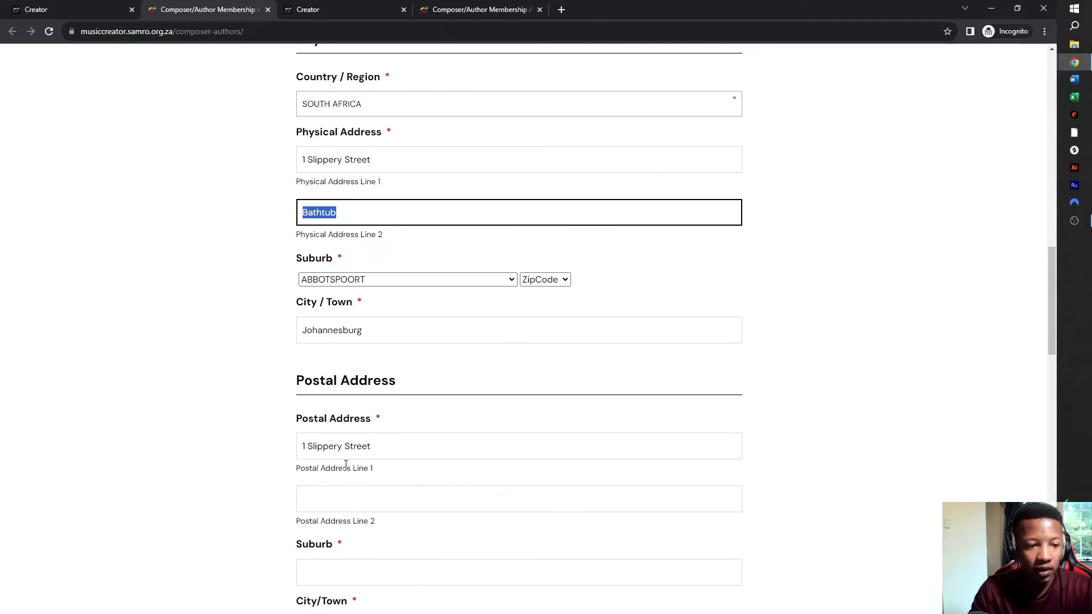
pyautogui.click(340, 502)
pyautogui.hotkey('ctrl', 'v')
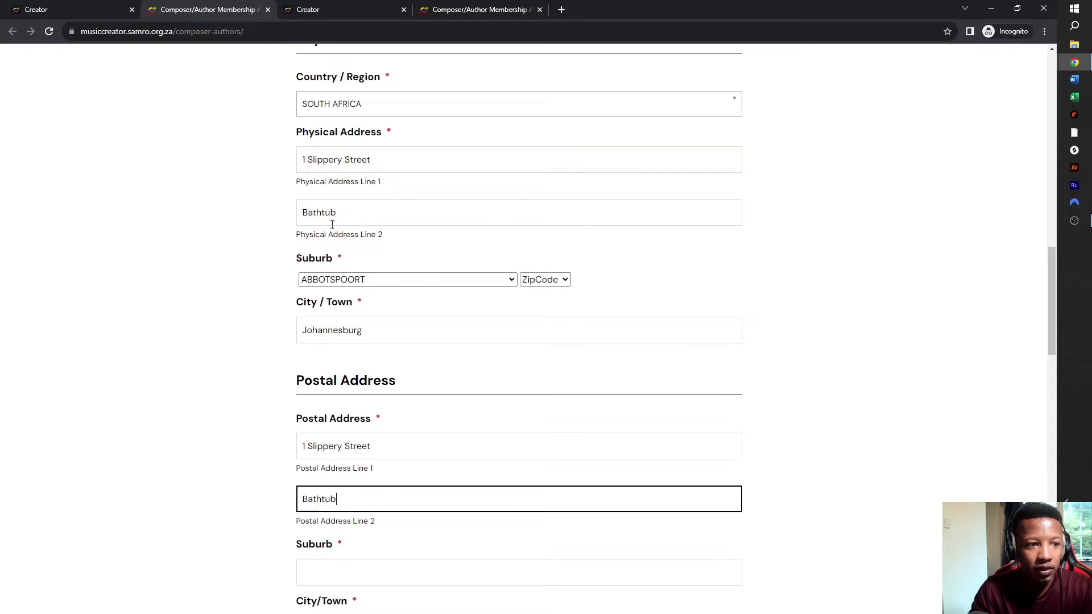
pyautogui.moveTo(341, 212); pyautogui.dragTo(207, 211)
# - Enter the postal suburb Abbotspoort, city Johannesburg and the postcode
pyautogui.click(398, 564)
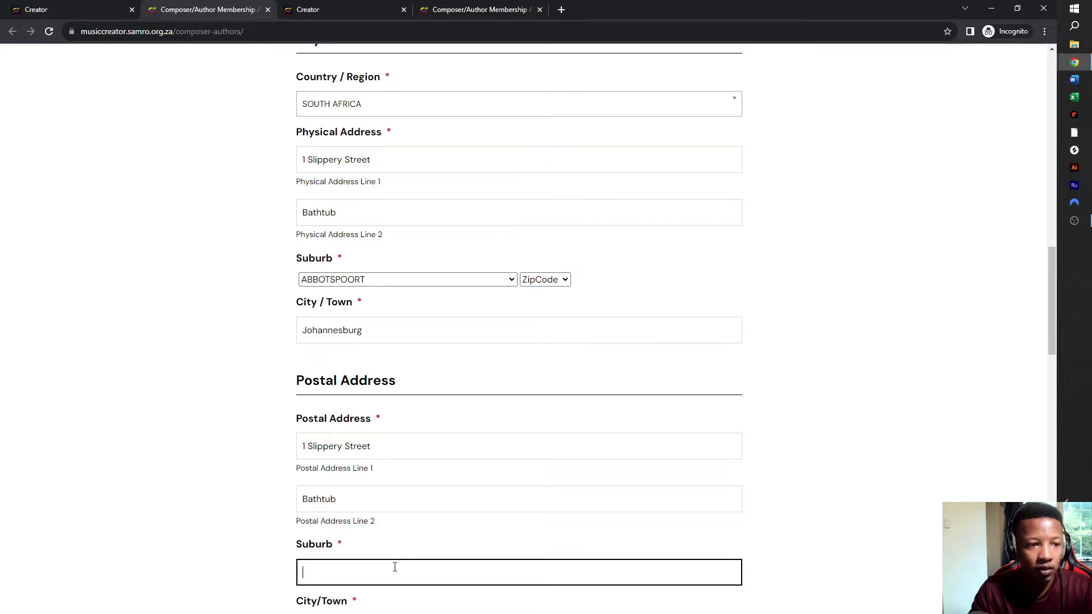
pyautogui.write('A')
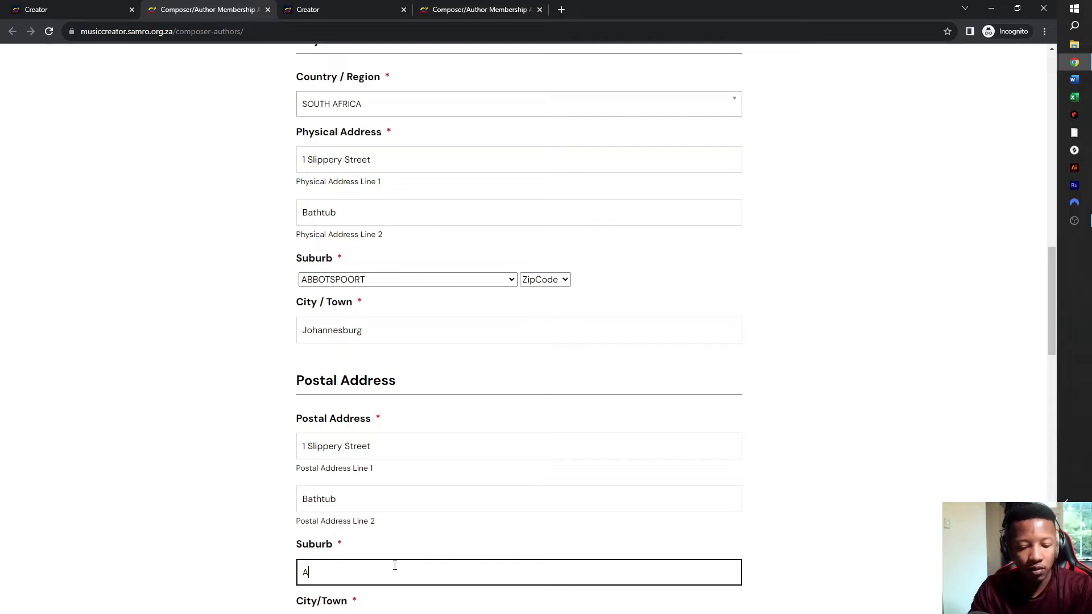
pyautogui.write('nbbo')
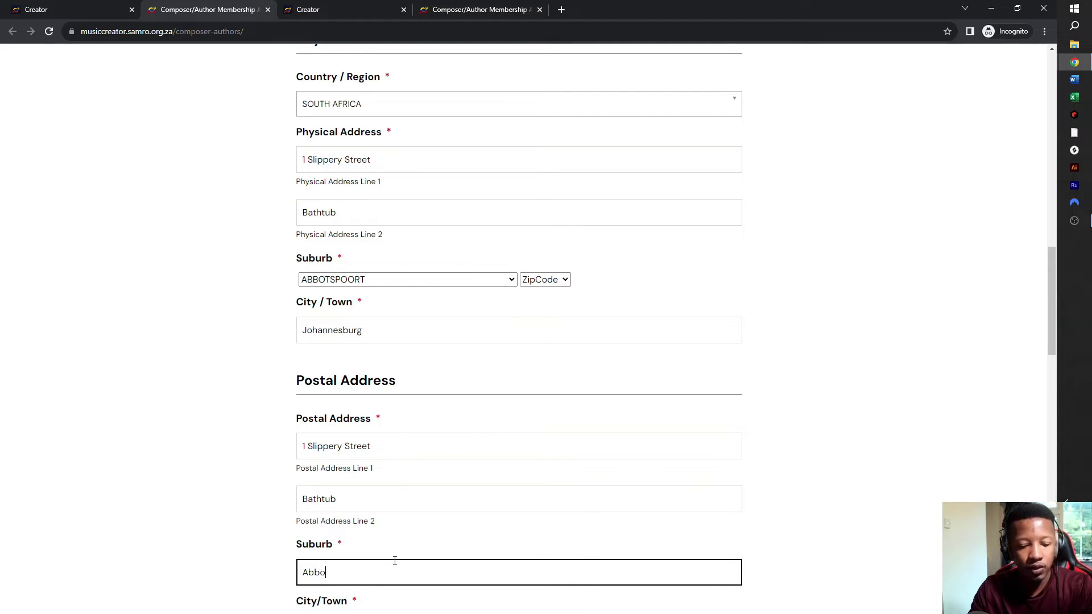
pyautogui.write('td')
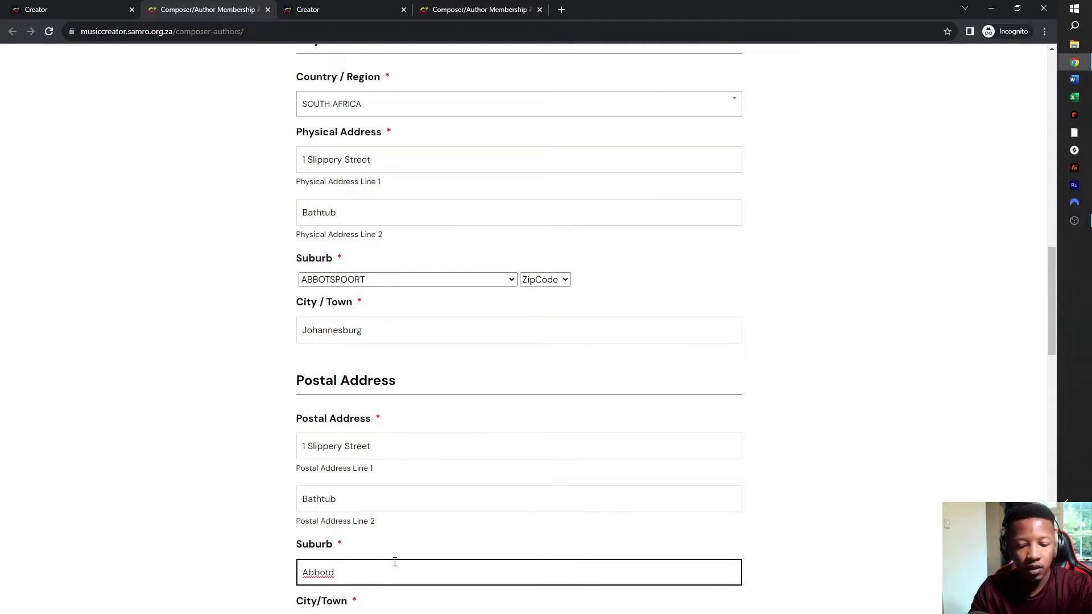
pyautogui.press('BackSpace')
pyautogui.write('s')
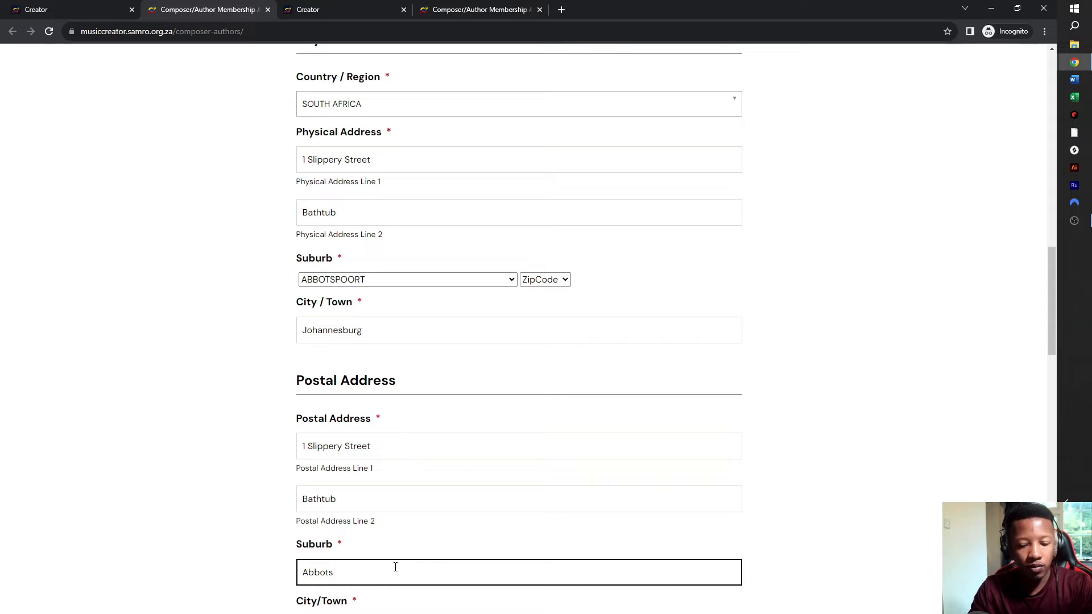
pyautogui.write('po')
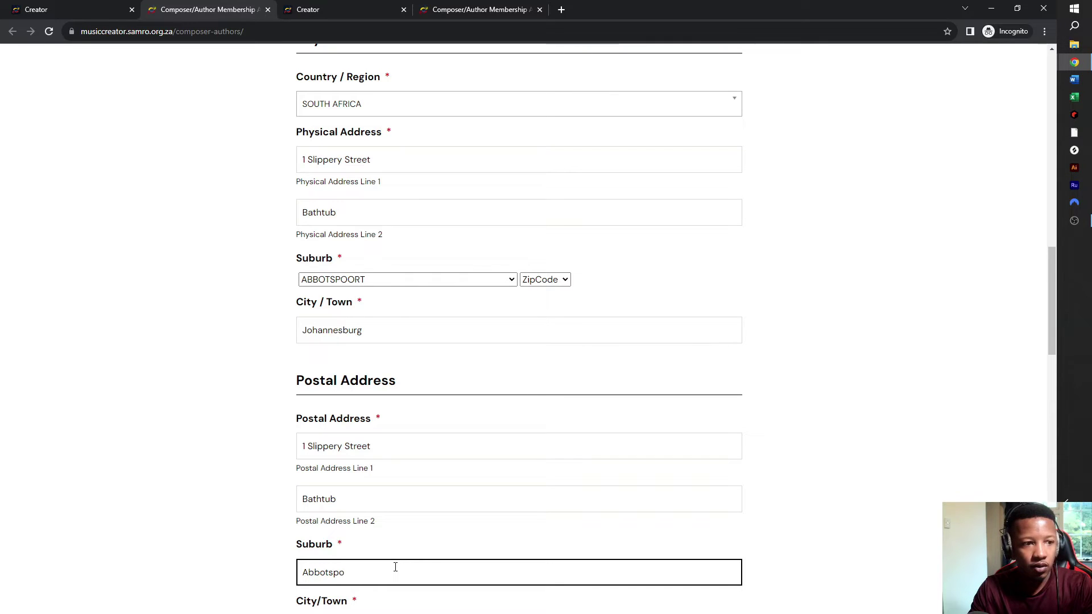
pyautogui.write('o')
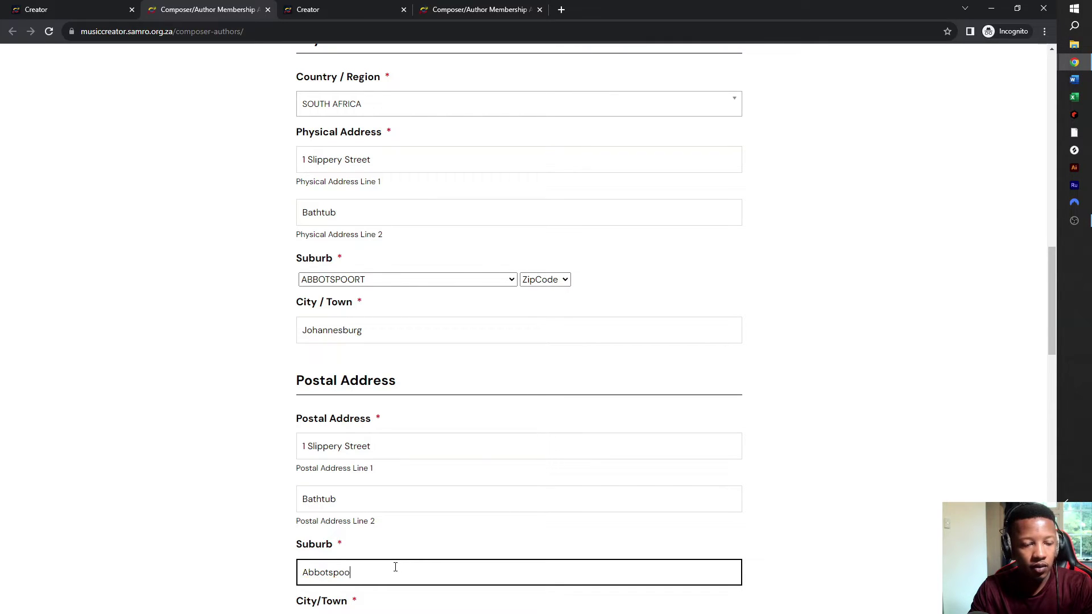
pyautogui.write('rt')
pyautogui.scroll(-1, 395, 567)
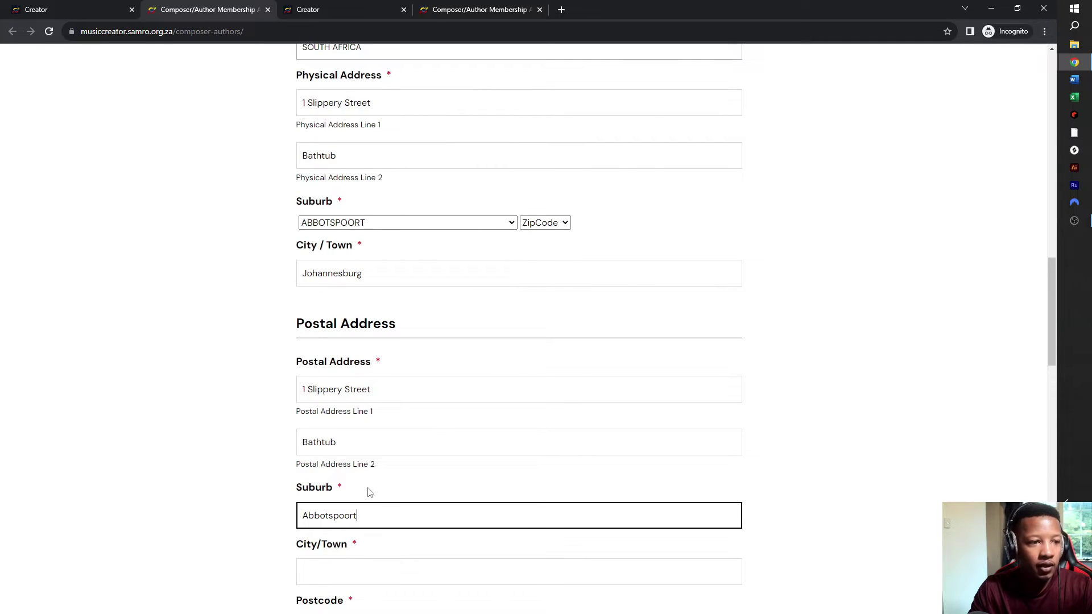
pyautogui.click(357, 579)
pyautogui.write('Jo')
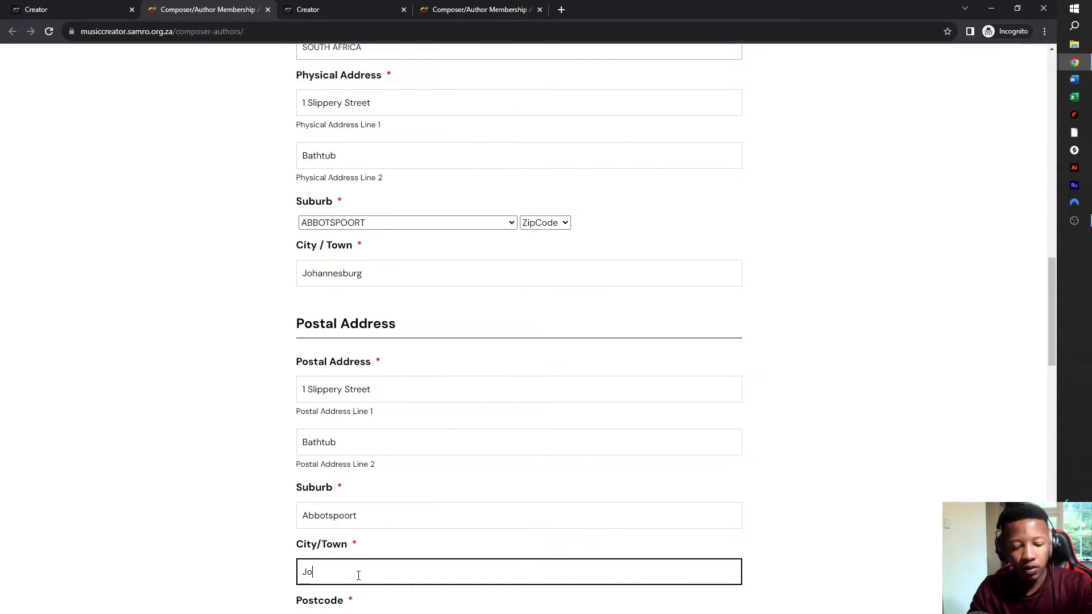
pyautogui.write('hanne')
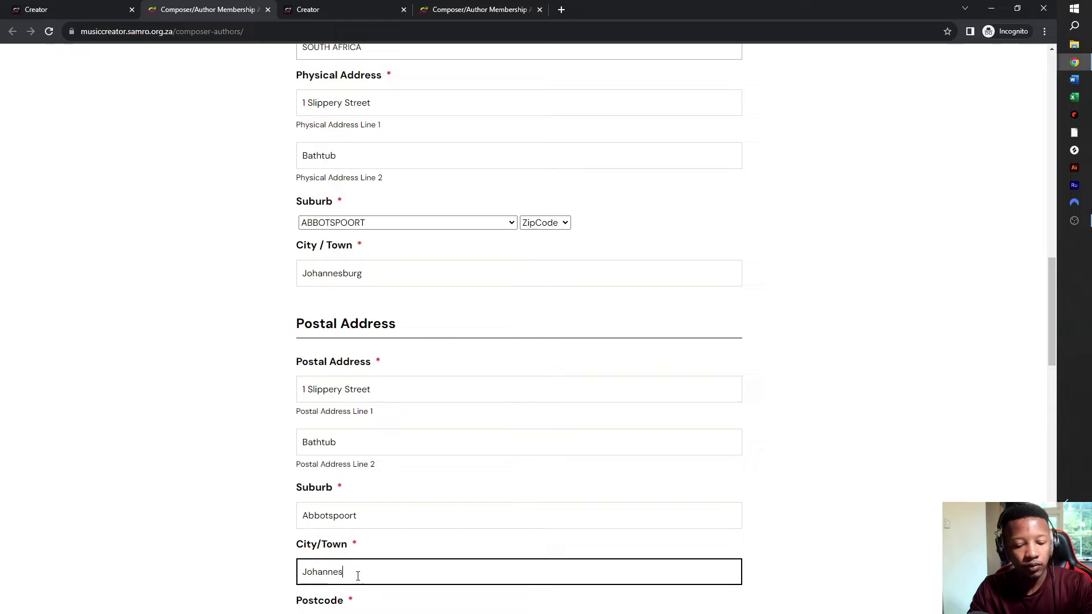
pyautogui.write('sburg')
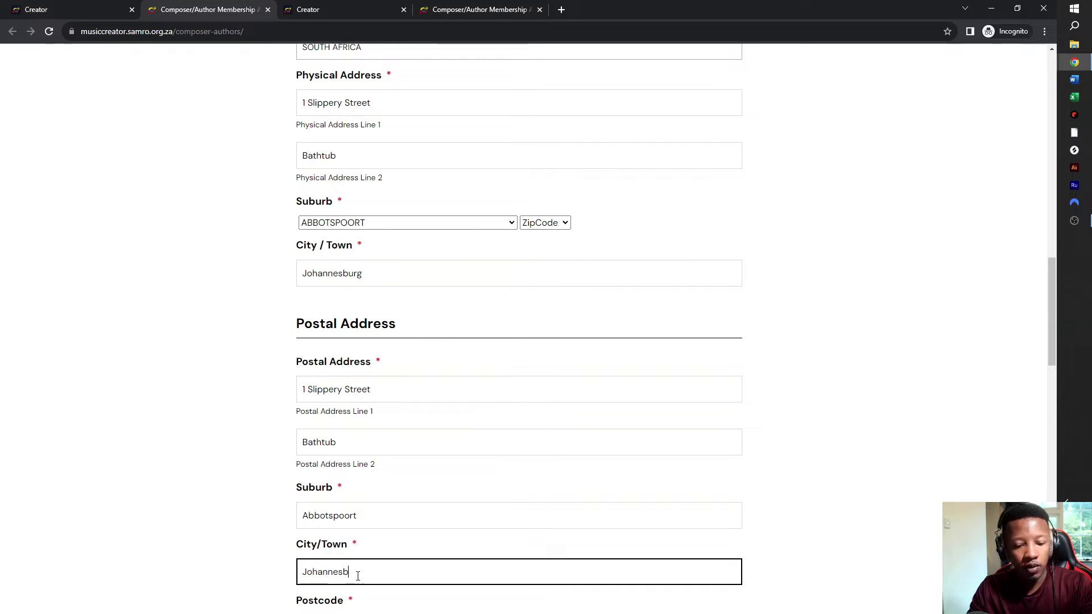
pyautogui.scroll(-1, 359, 561)
pyautogui.scroll(-2, 359, 560)
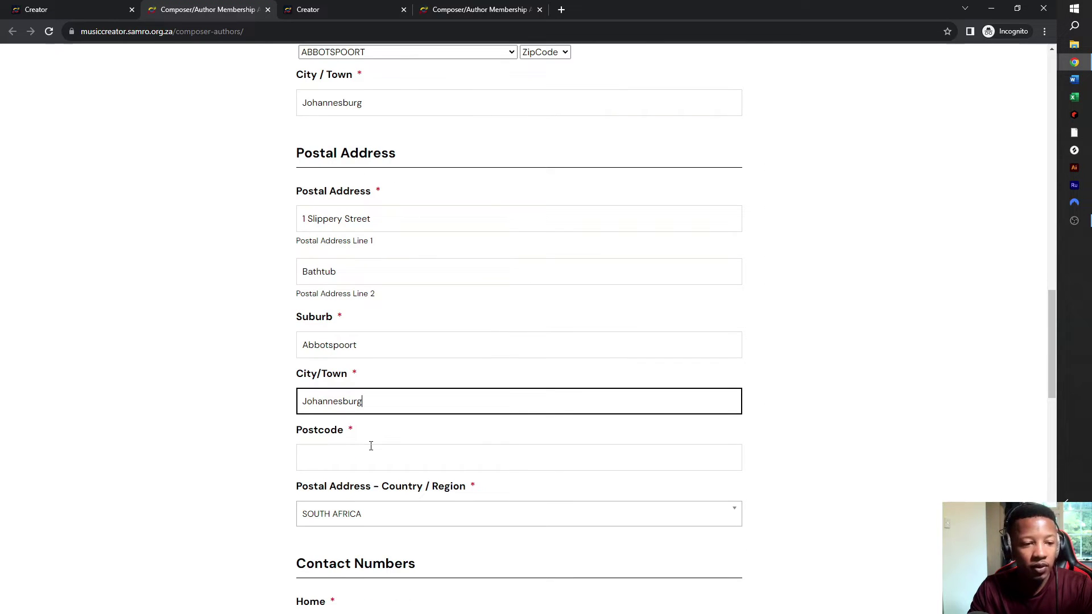
pyautogui.click(374, 455)
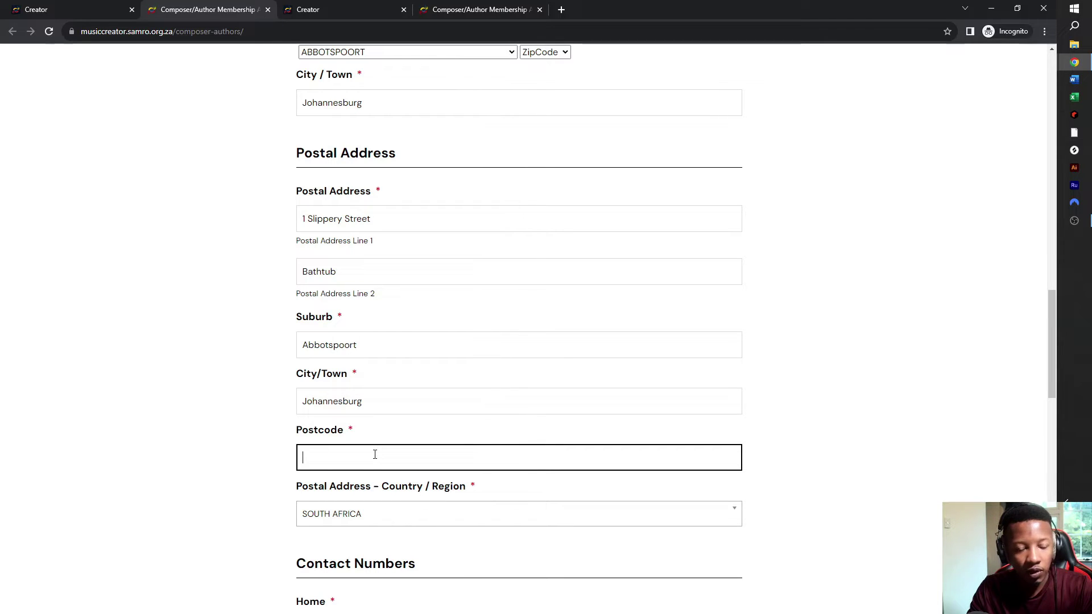
pyautogui.write('6021')
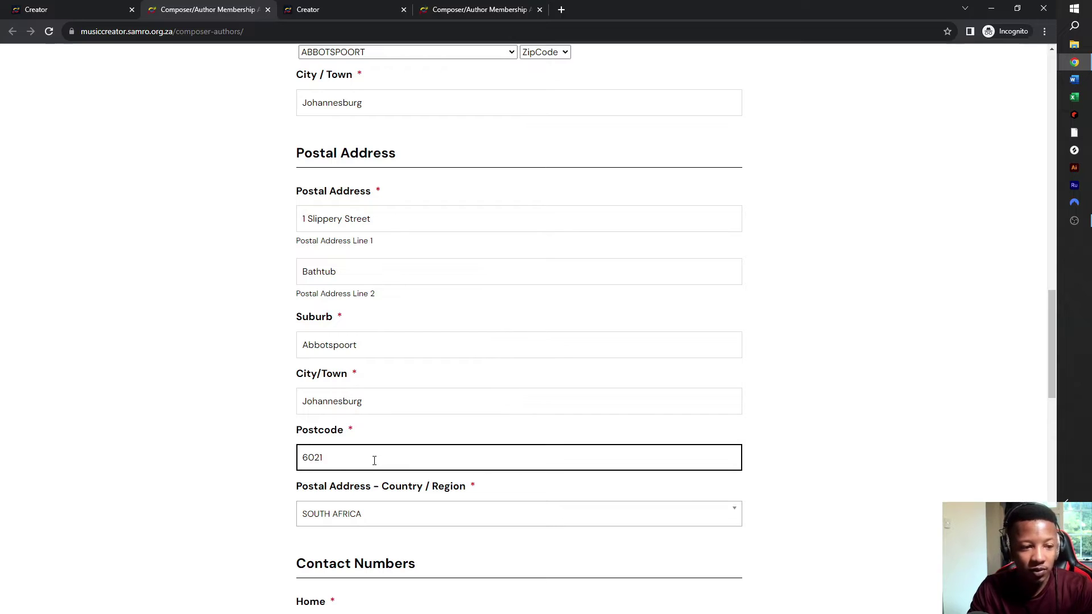
pyautogui.scroll(-3, 374, 460)
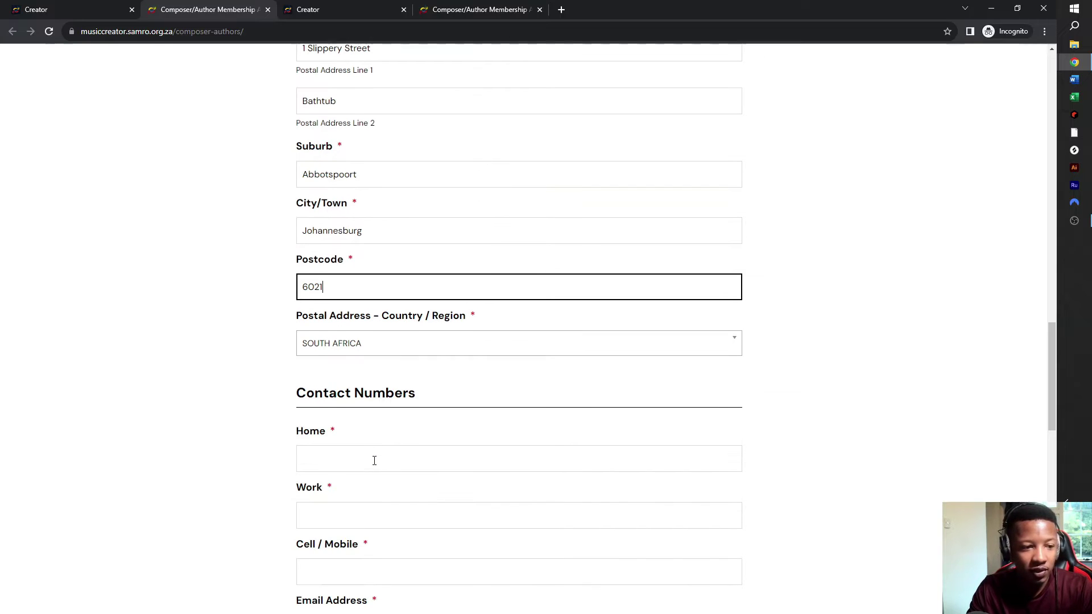
# - Keep SOUTH AFRICA as postal country and enter the home and work phone numbers
pyautogui.click(364, 350)
pyautogui.click(364, 349)
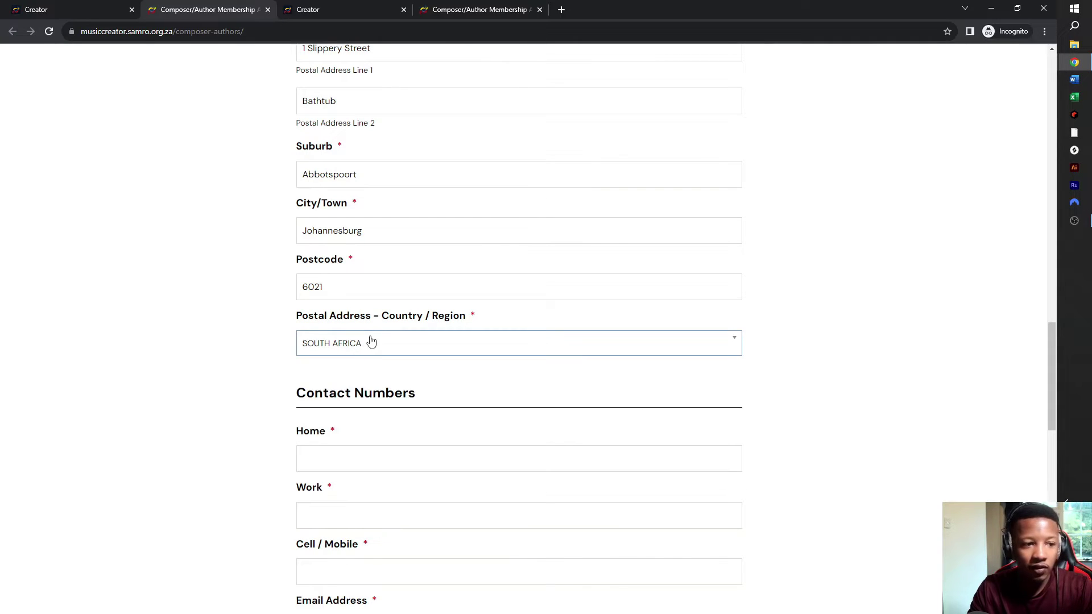
pyautogui.scroll(-1, 366, 441)
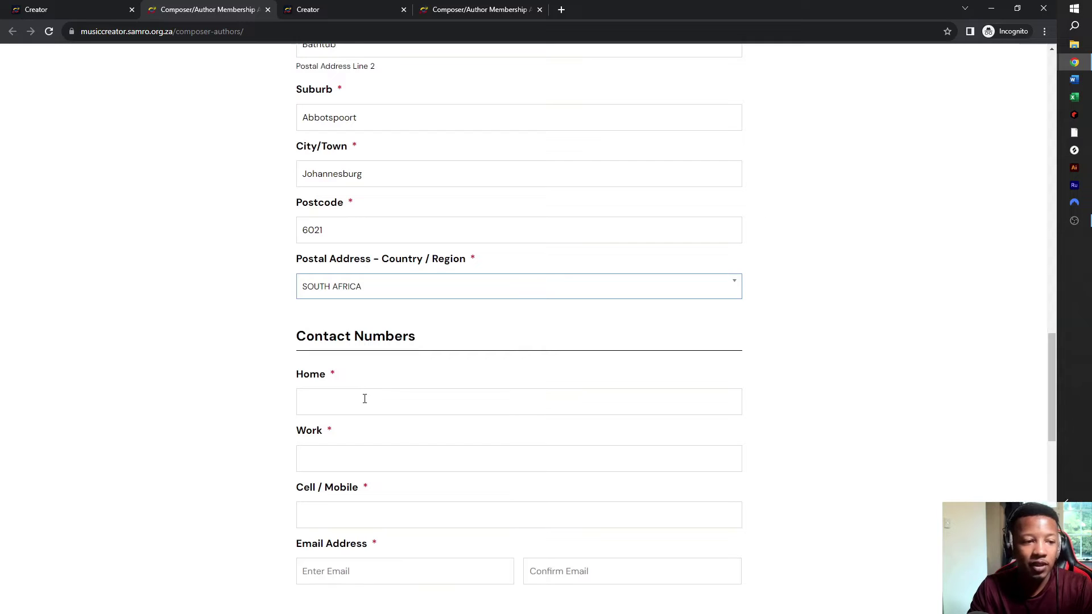
pyautogui.click(367, 403)
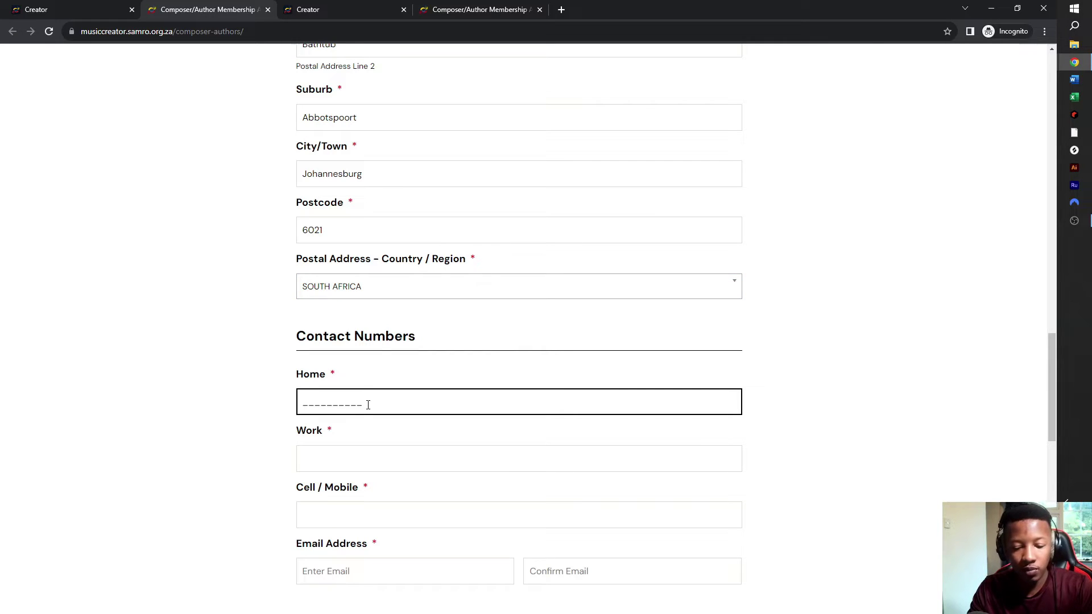
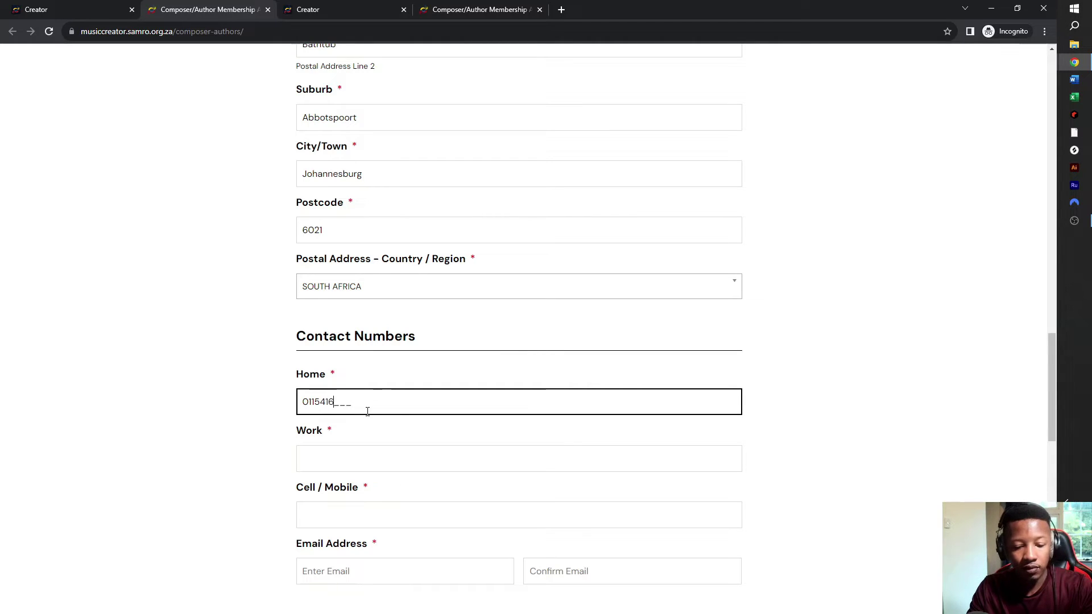
pyautogui.click(367, 465)
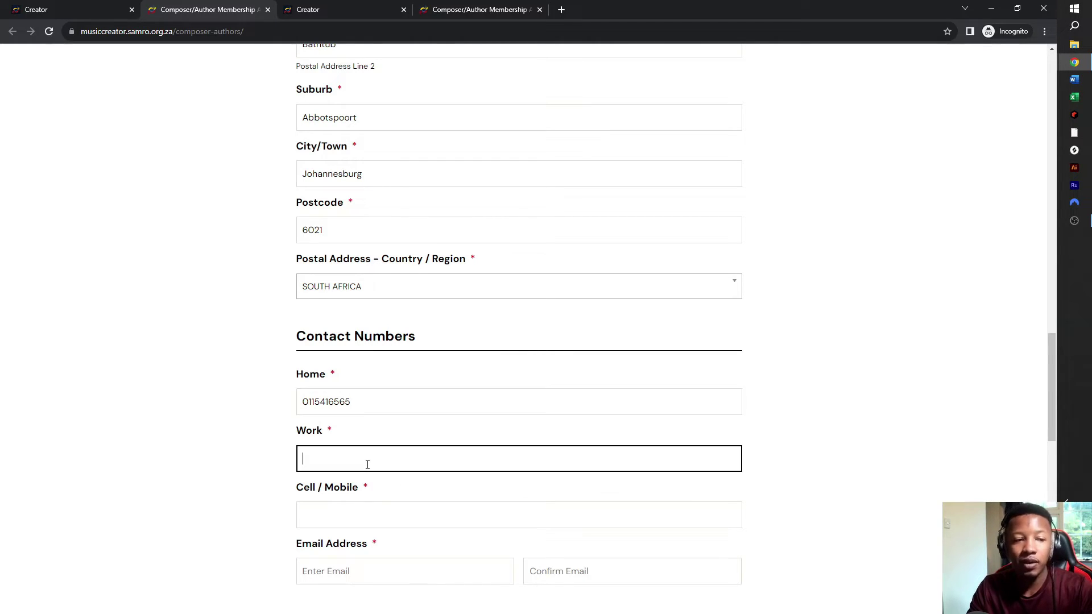
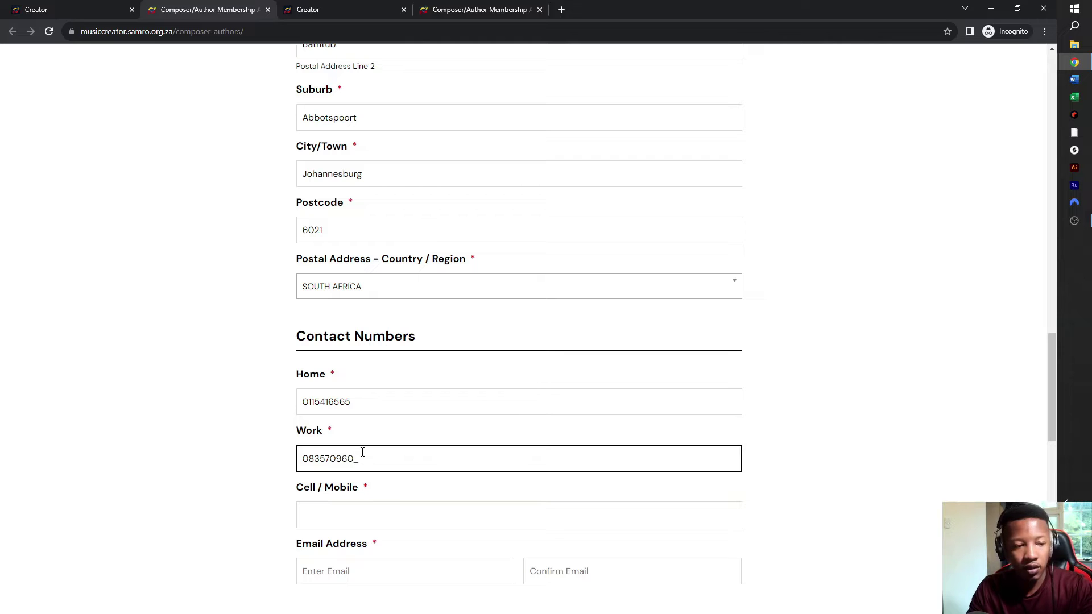
# - Copy the work number into the Cell / Mobile field
pyautogui.click(359, 522)
pyautogui.doubleClick(370, 458)
pyautogui.hotkey('ctrl', 'c')
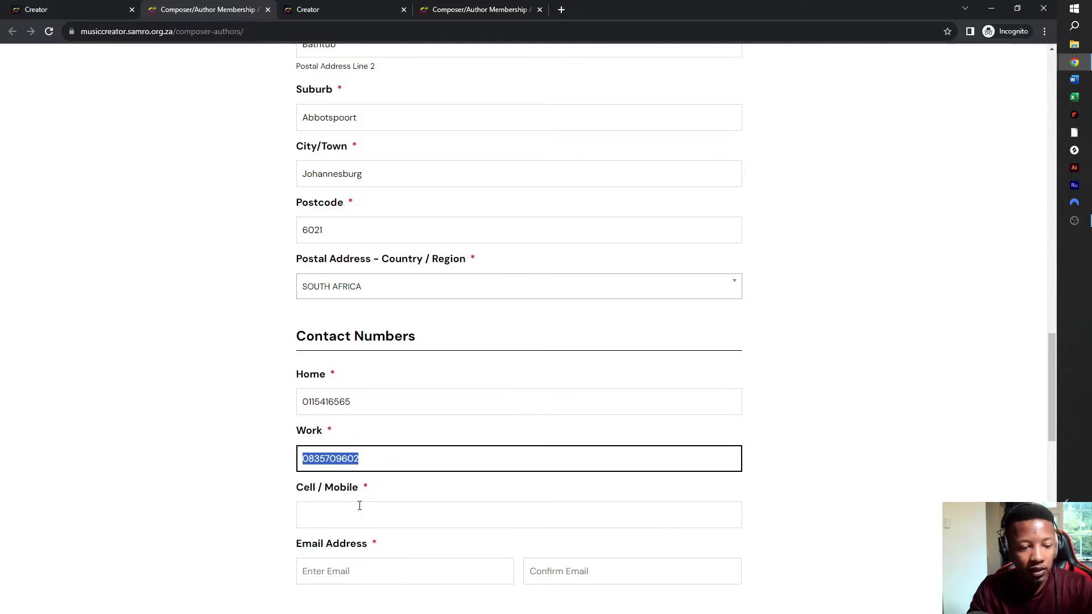
pyautogui.click(370, 512)
pyautogui.hotkey('ctrl', 'v')
pyautogui.scroll(-1, 369, 510)
pyautogui.scroll(-3, 369, 510)
# - Enter the applicant's email address, then a confirmation containing a typo
pyautogui.click(360, 397)
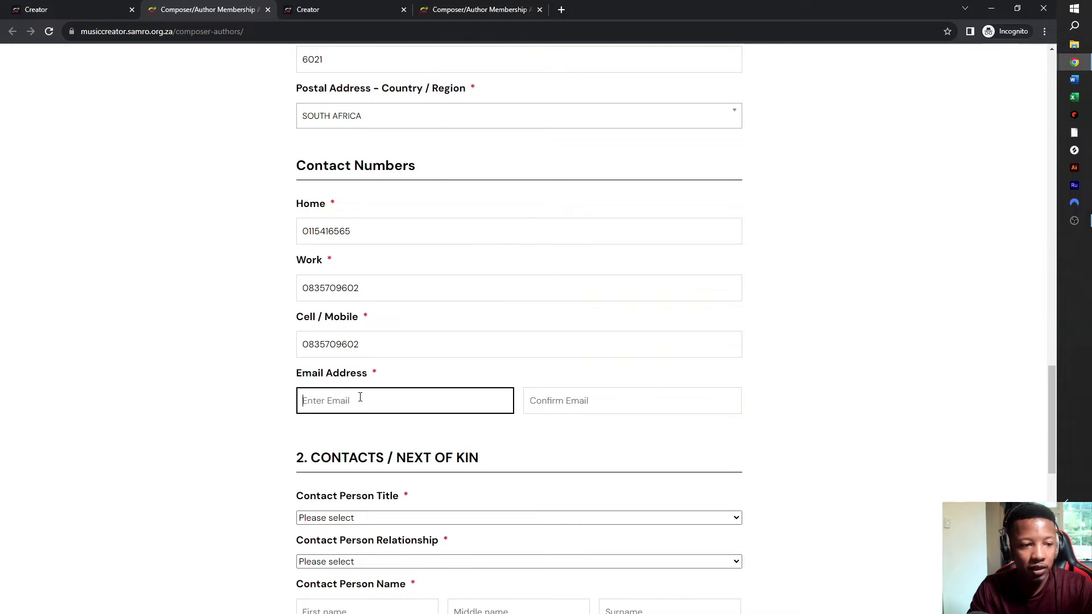
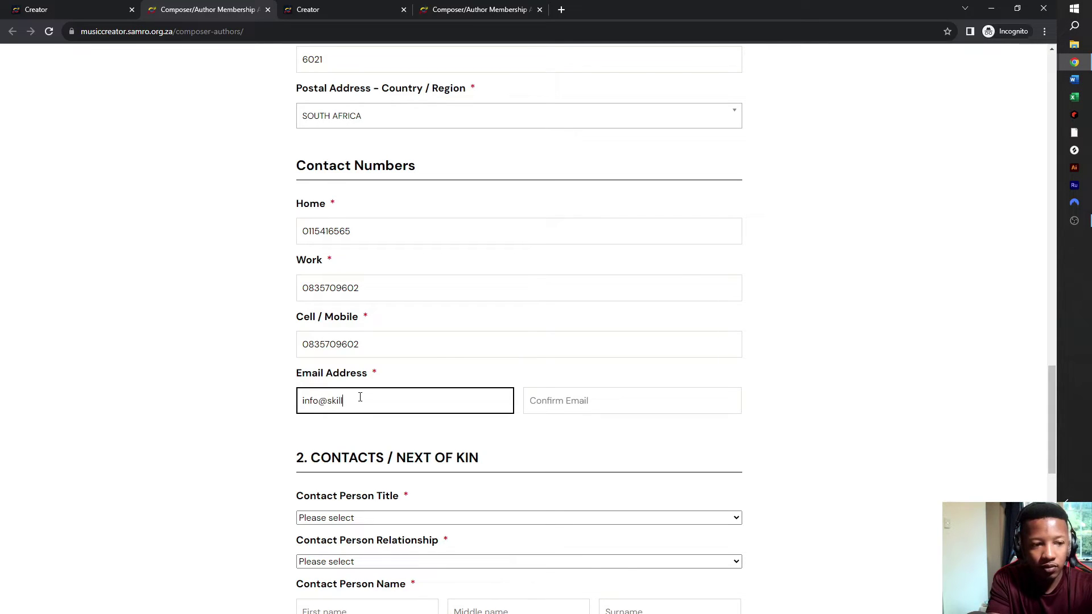
pyautogui.press('Tab')
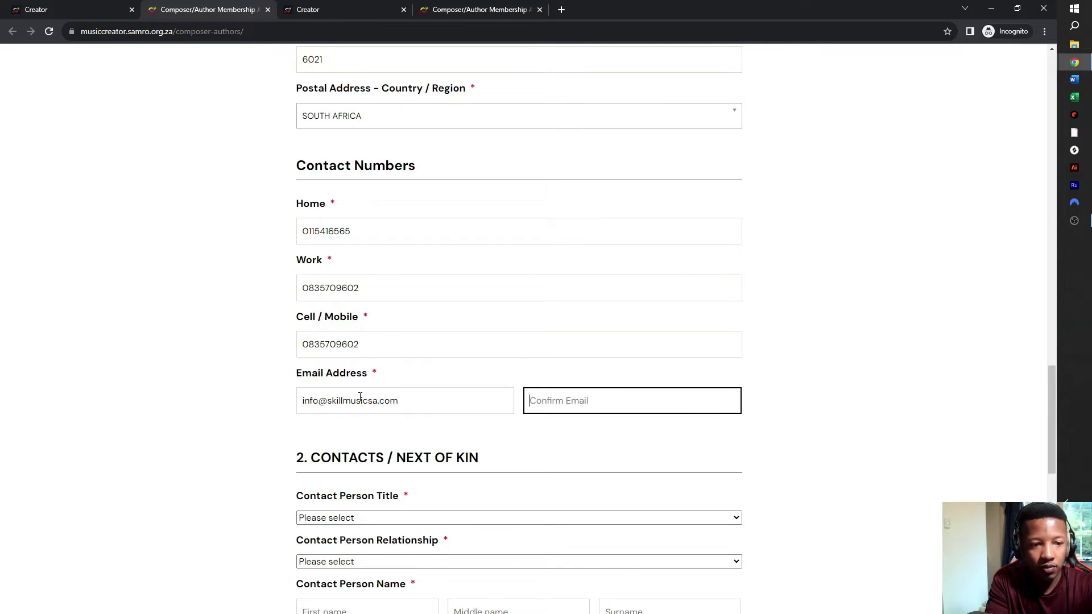
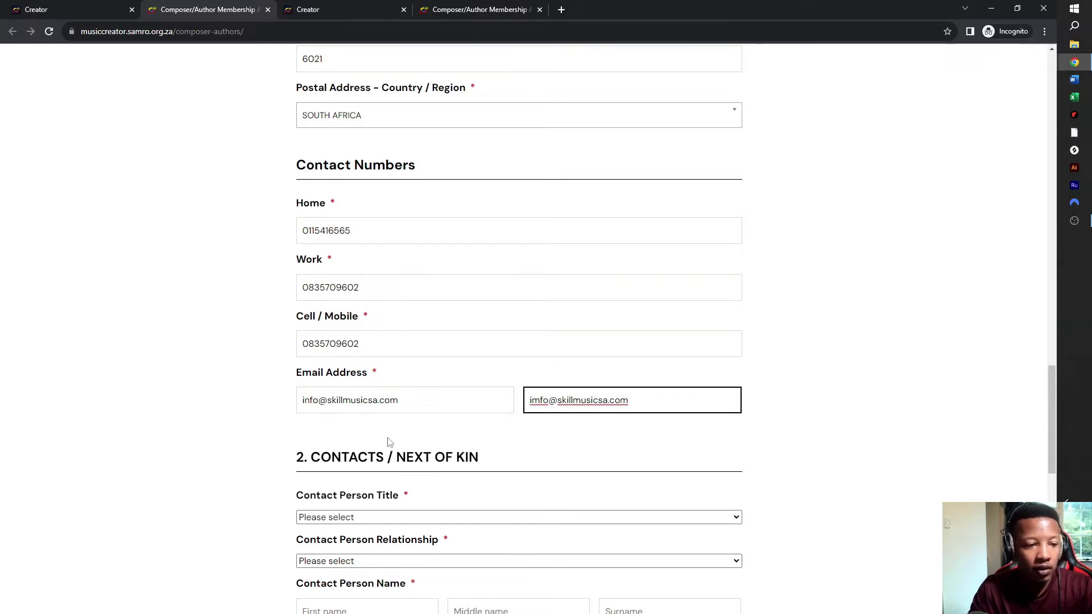
pyautogui.scroll(-2, 390, 441)
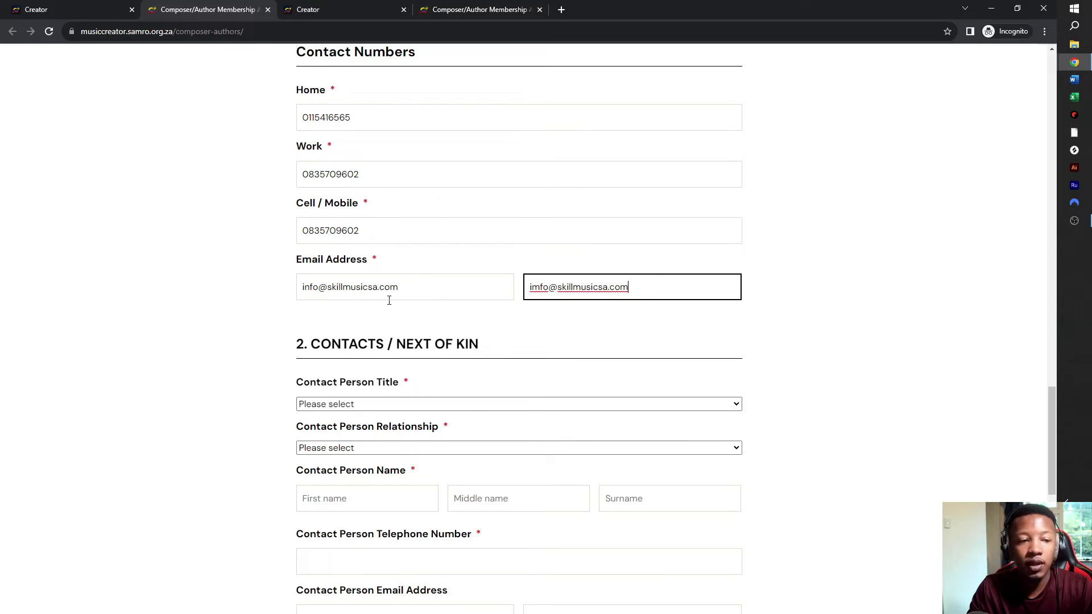
# - Set the next-of-kin contact person's title to Mr and relationship to CHILD
pyautogui.click(370, 404)
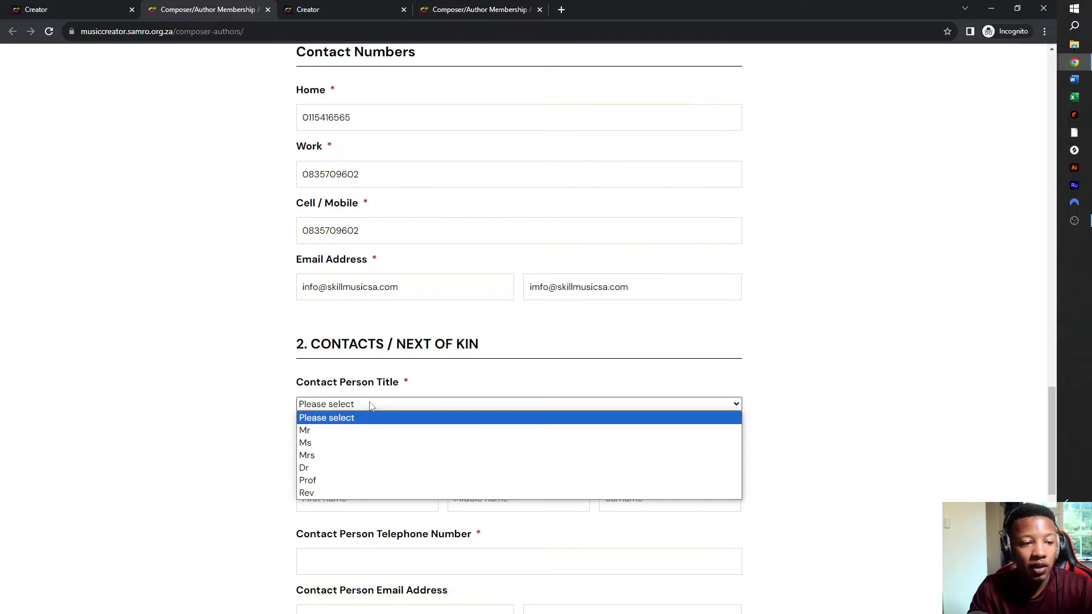
pyautogui.click(342, 431)
pyautogui.click(345, 449)
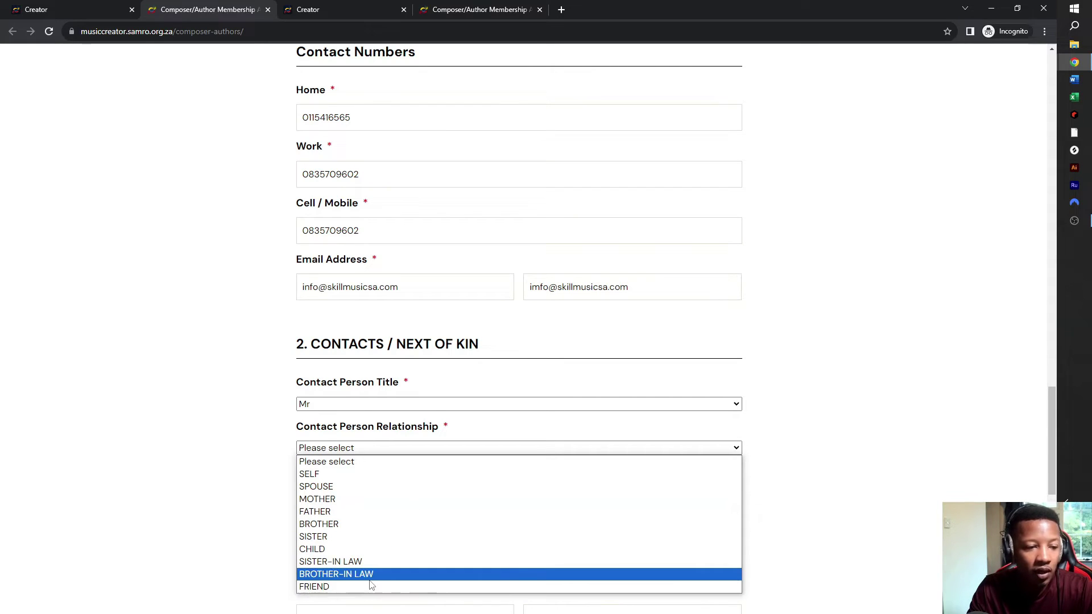
pyautogui.click(370, 549)
pyautogui.click(373, 498)
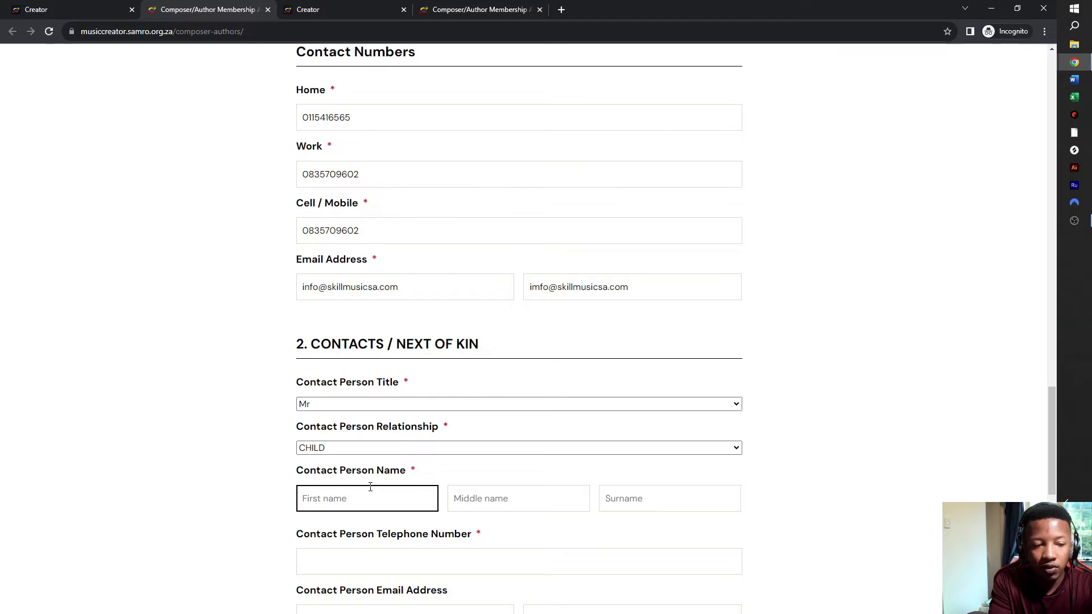
# - Enter the next-of-kin contact's first name and surname
pyautogui.write('S')
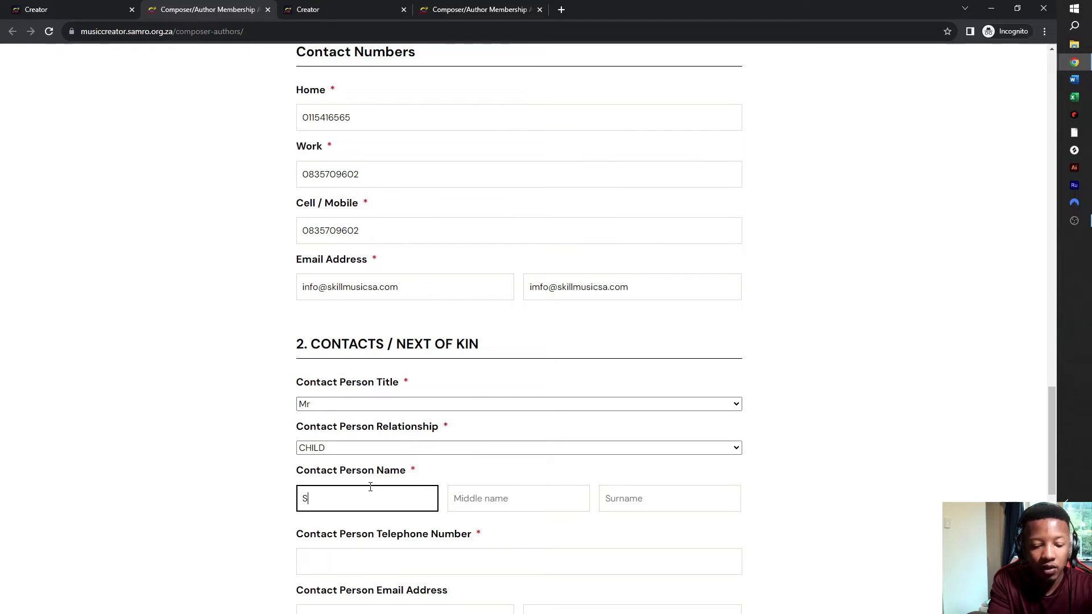
pyautogui.write('hampoo')
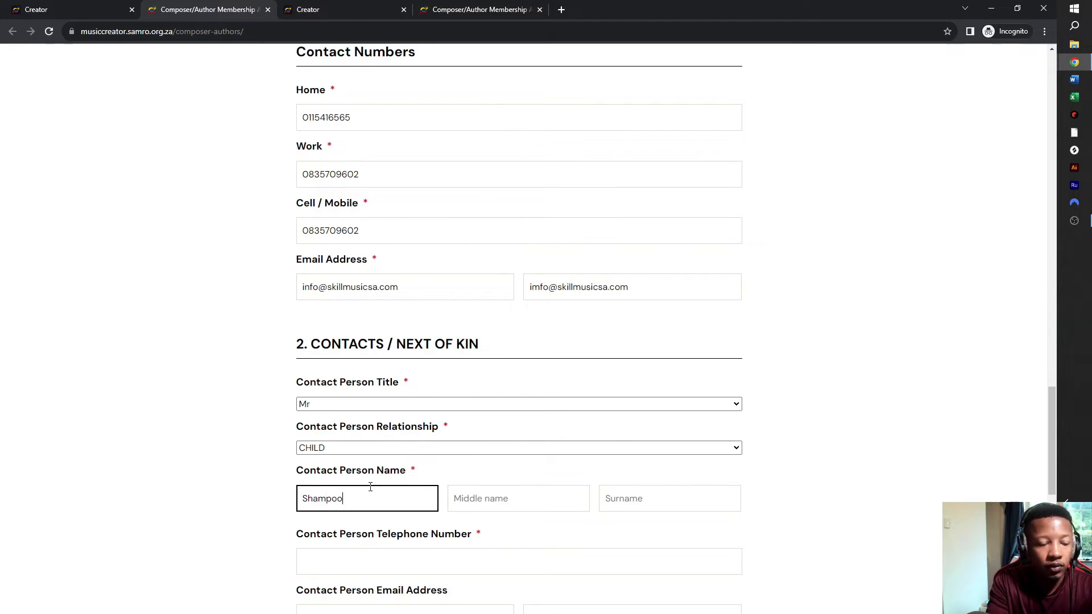
pyautogui.press('Tab')
pyautogui.press('Tab')
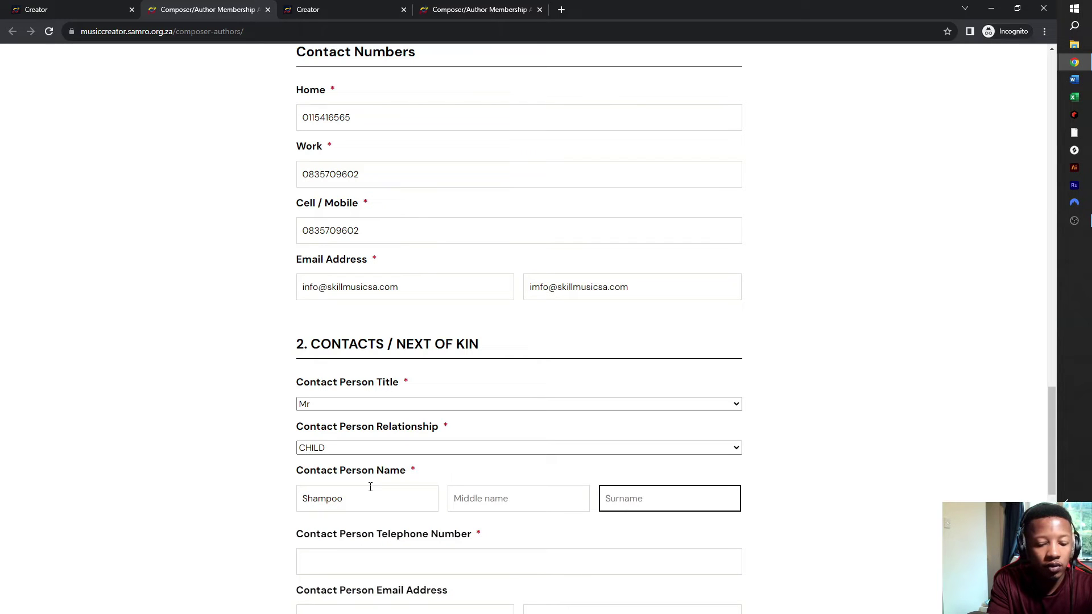
pyautogui.write('Soap')
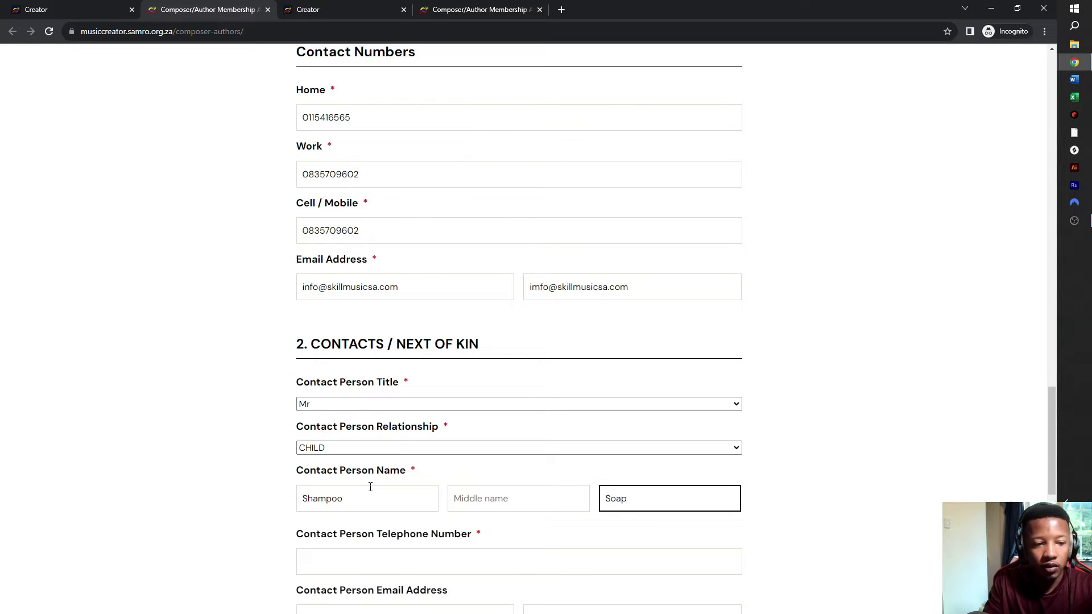
pyautogui.scroll(-4, 371, 487)
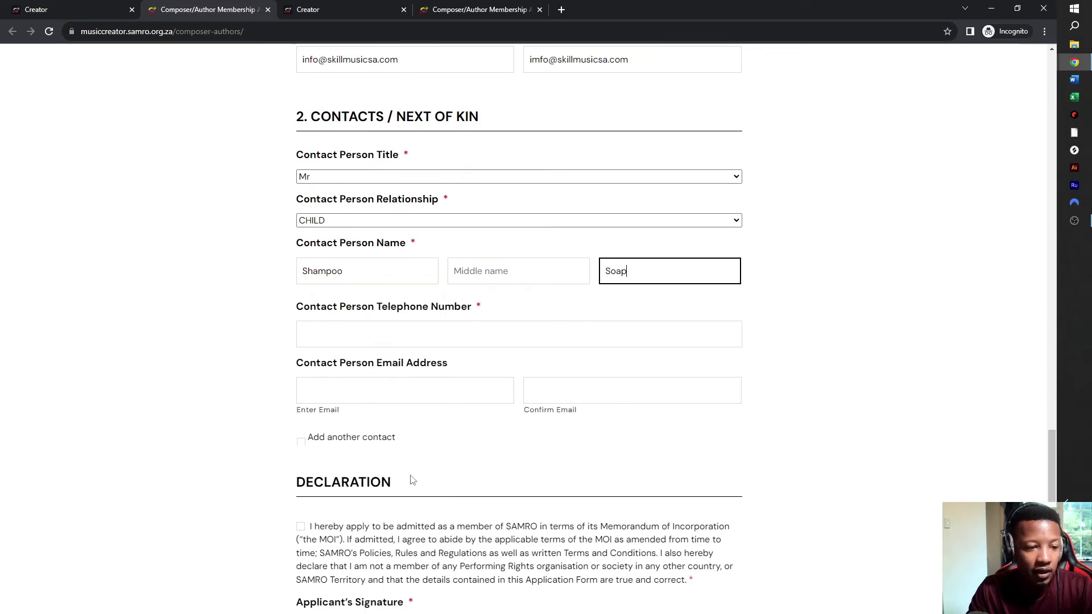
# - Enter the contact's email address and paste it into Confirm Email
pyautogui.click(401, 385)
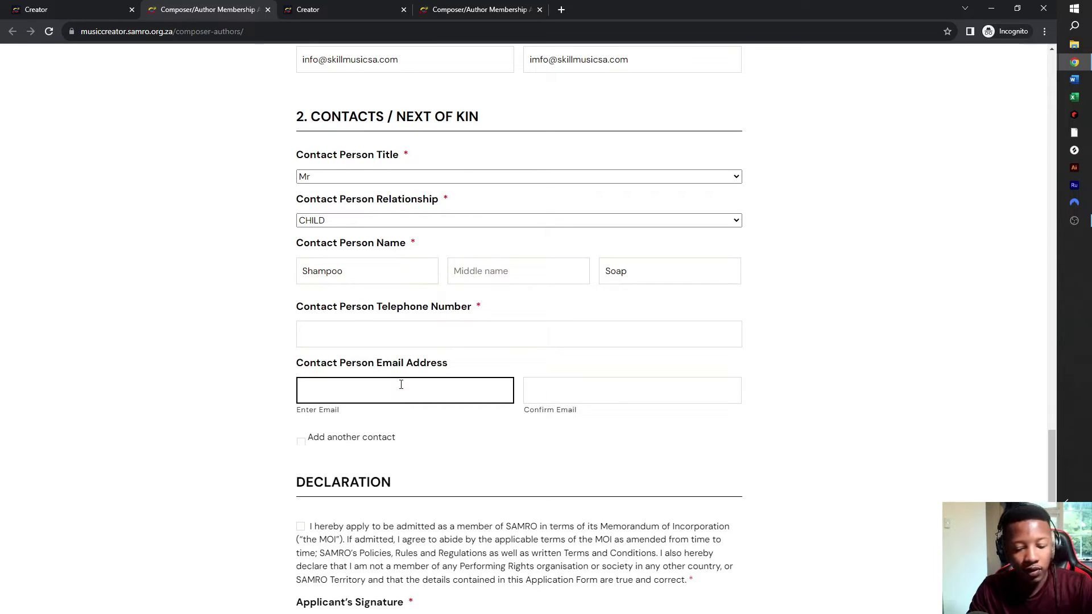
pyautogui.write('sonio')
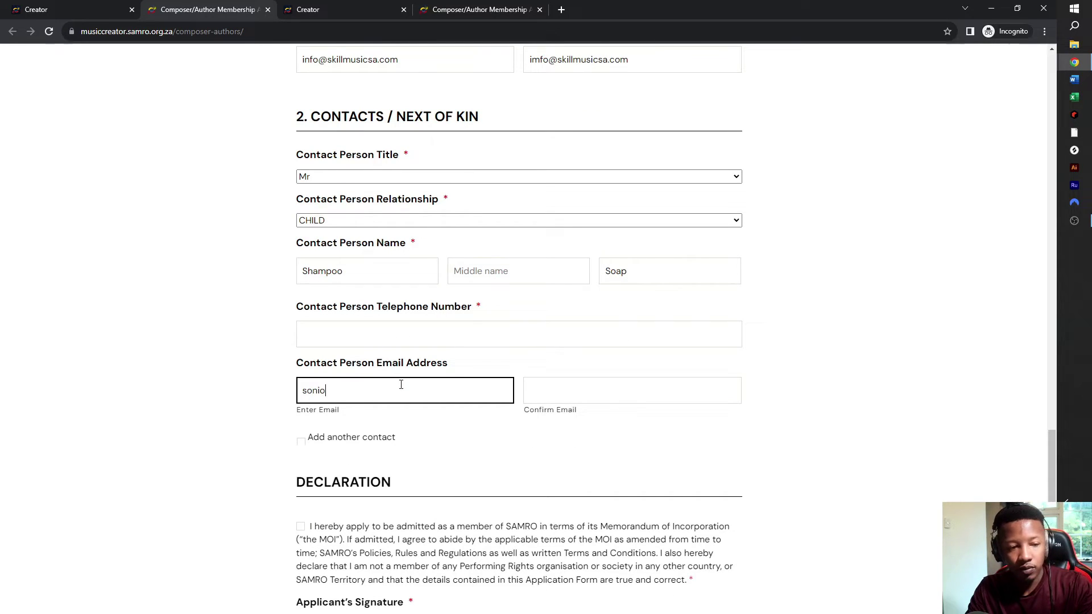
pyautogui.press('BackSpace')
pyautogui.press('BackSpace')
pyautogui.press('BackSpace')
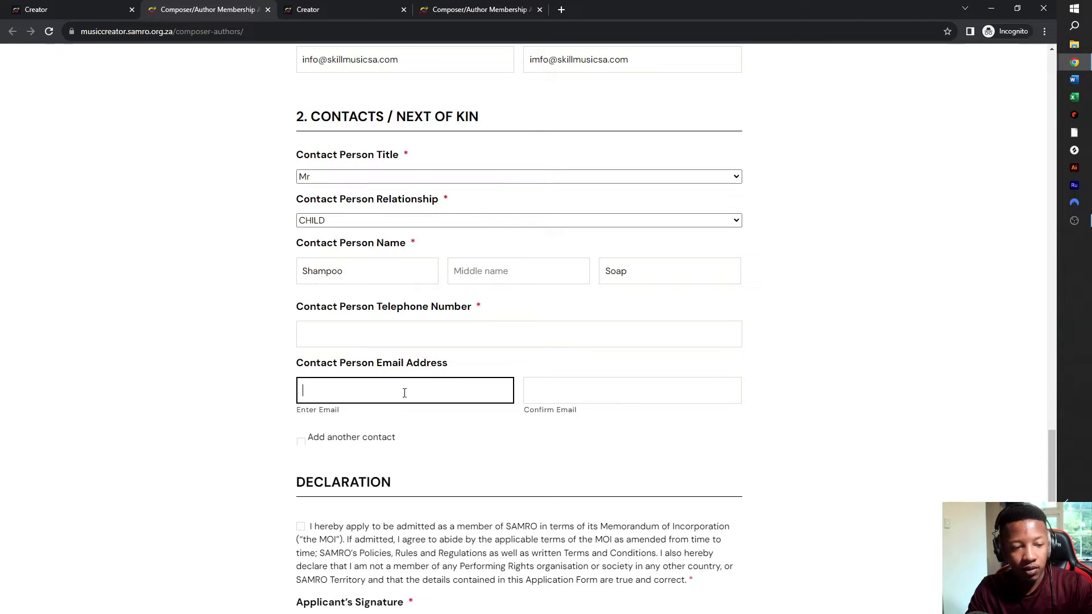
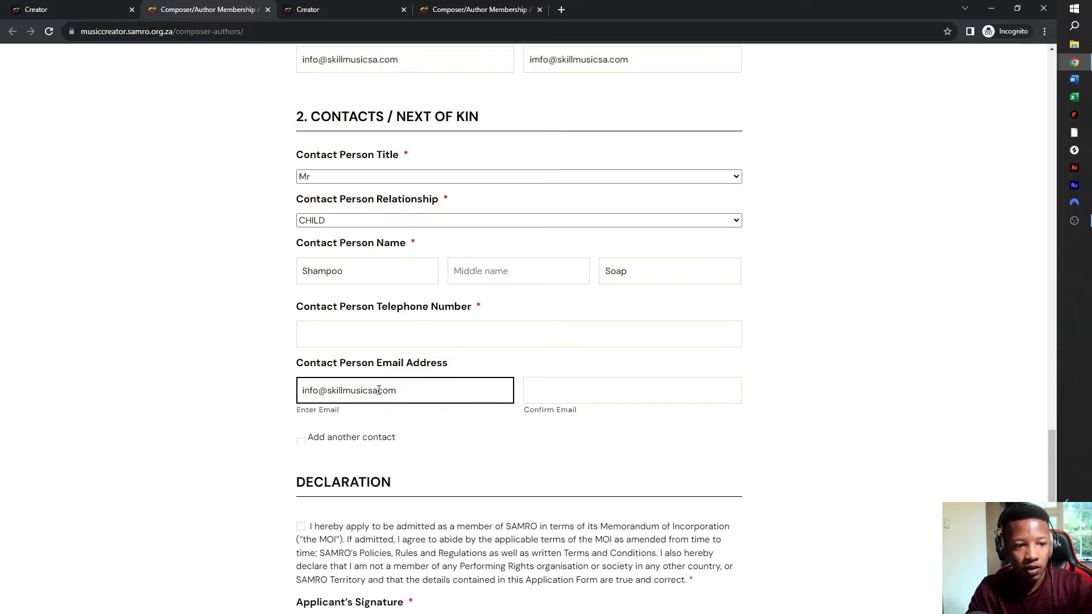
pyautogui.moveTo(401, 390); pyautogui.dragTo(260, 380)
pyautogui.hotkey('ctrl', 'c')
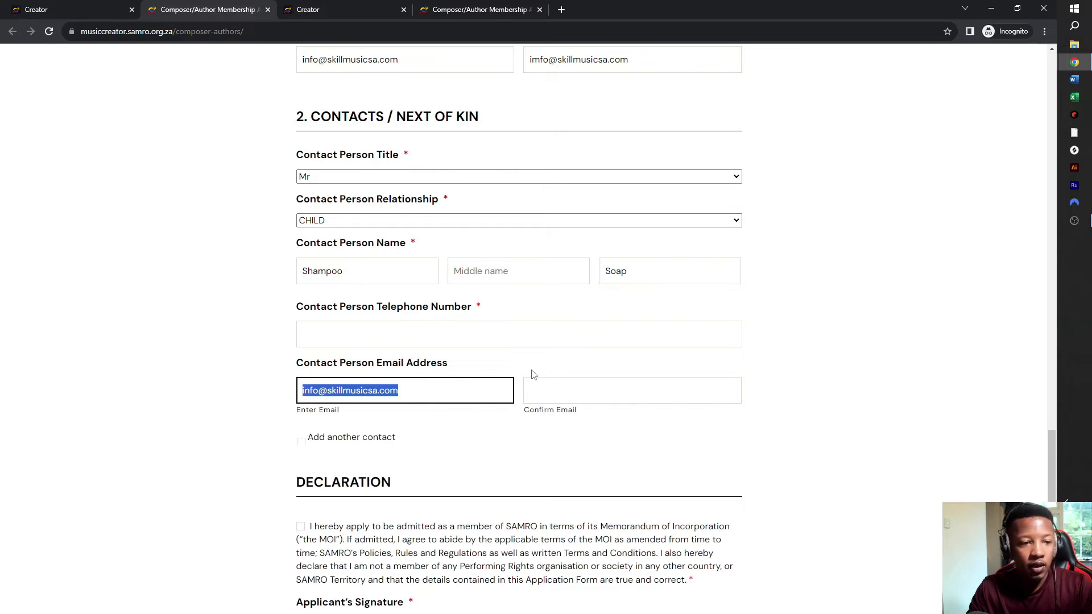
pyautogui.click(575, 386)
pyautogui.hotkey('ctrl', 'v')
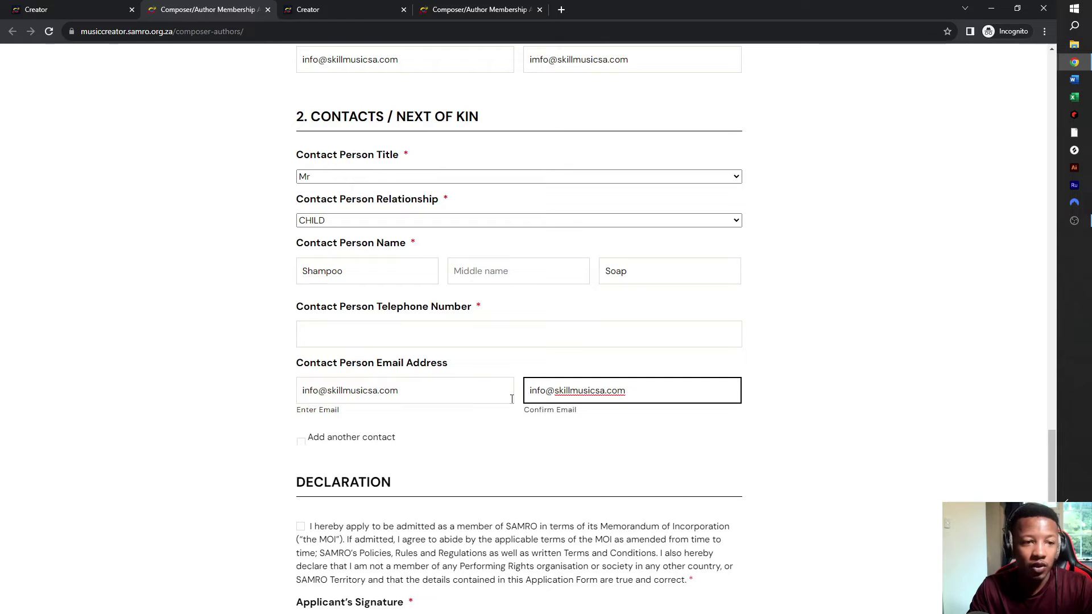
pyautogui.scroll(-2, 485, 317)
# - Enter the next-of-kin contact person's telephone number and scroll down to the declaration
pyautogui.scroll(-2, 486, 317)
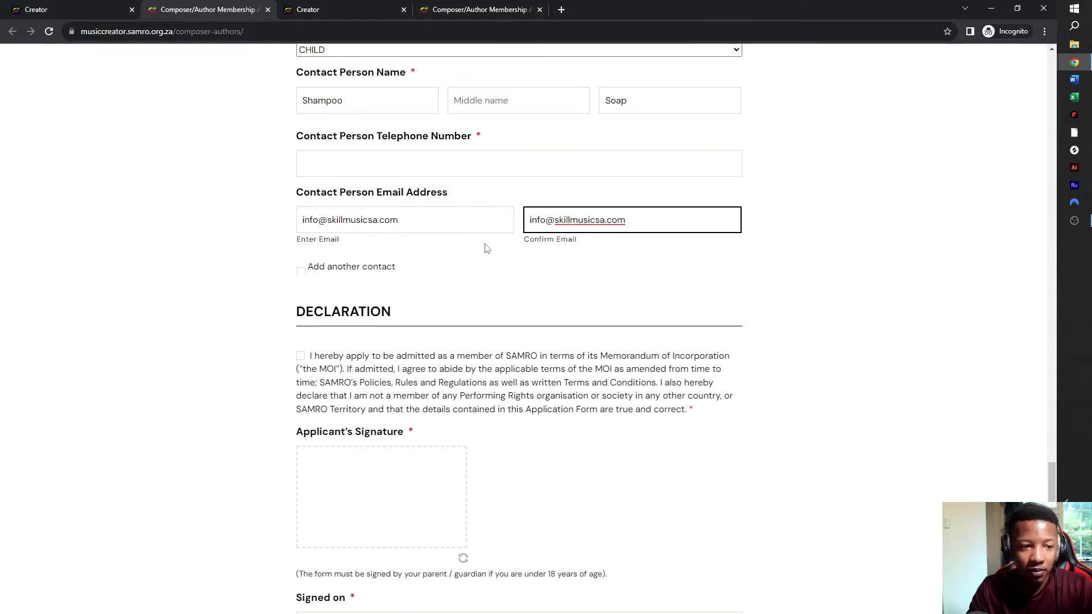
pyautogui.click(463, 160)
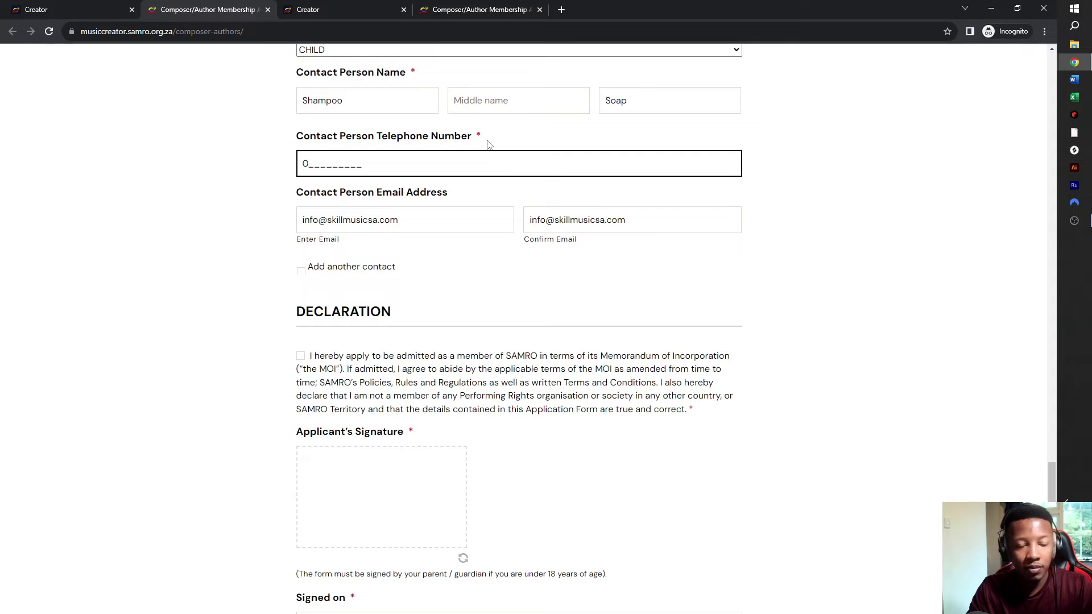
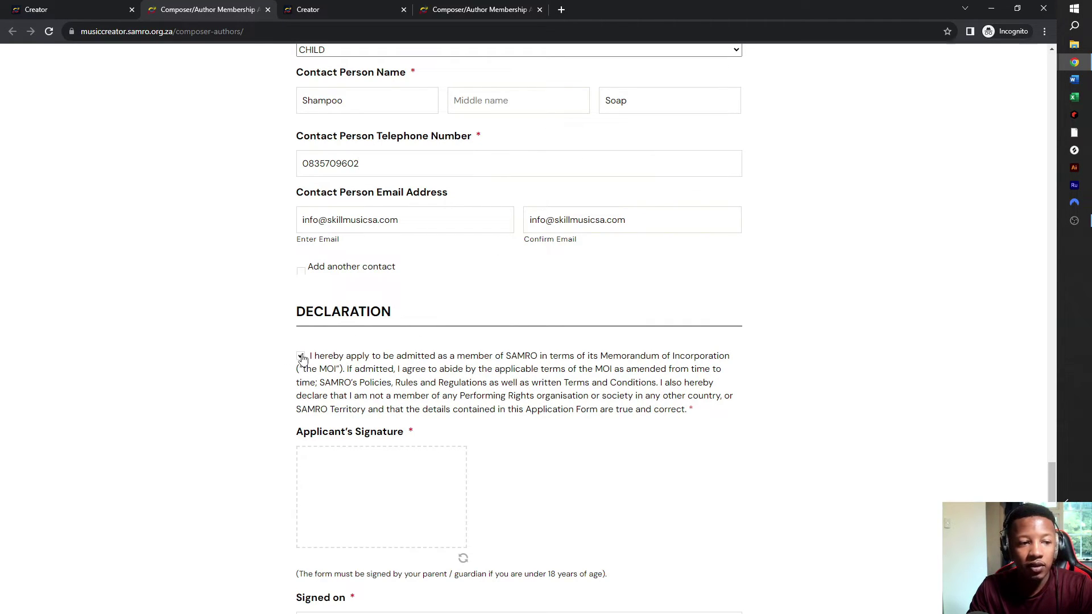
pyautogui.scroll(-3, 302, 358)
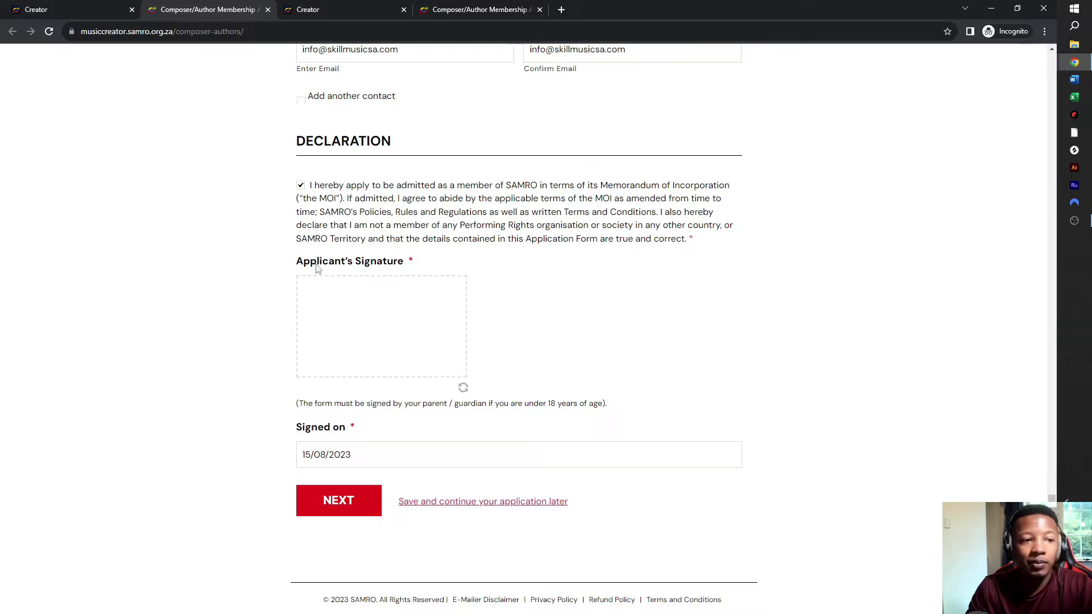
# - Draw the applicant's signature and edit the Signed on date to 16/08/2023
pyautogui.moveTo(347, 297); pyautogui.dragTo(299, 289)
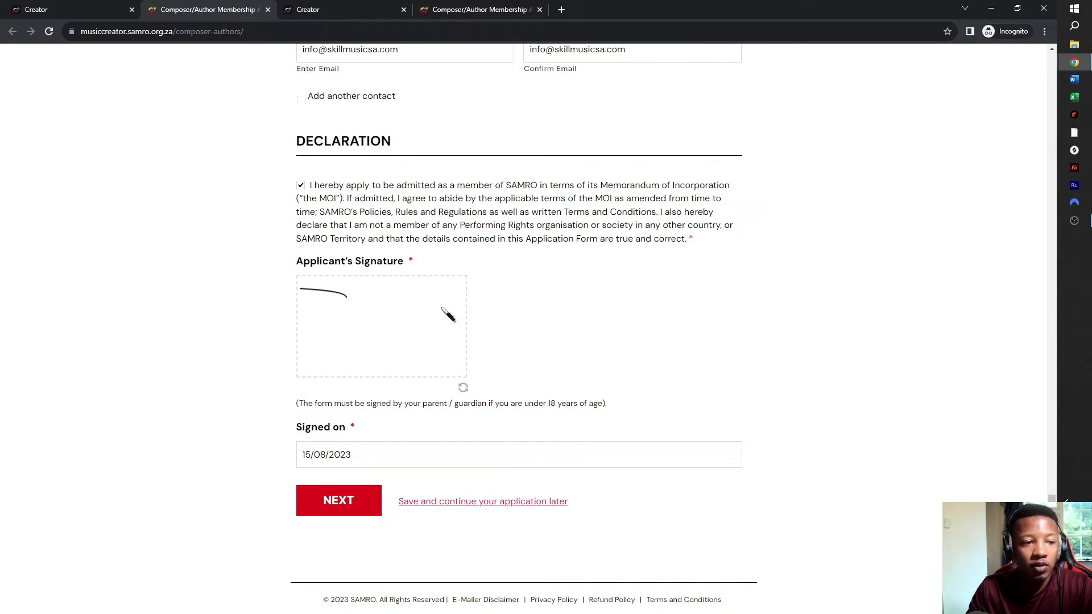
pyautogui.moveTo(367, 314)
pyautogui.mouseDown()
pyautogui.moveTo(354, 301)
pyautogui.moveTo(366, 334)
pyautogui.moveTo(390, 319)
pyautogui.moveTo(393, 344)
pyautogui.moveTo(413, 307)
pyautogui.moveTo(401, 327)
pyautogui.mouseUp()
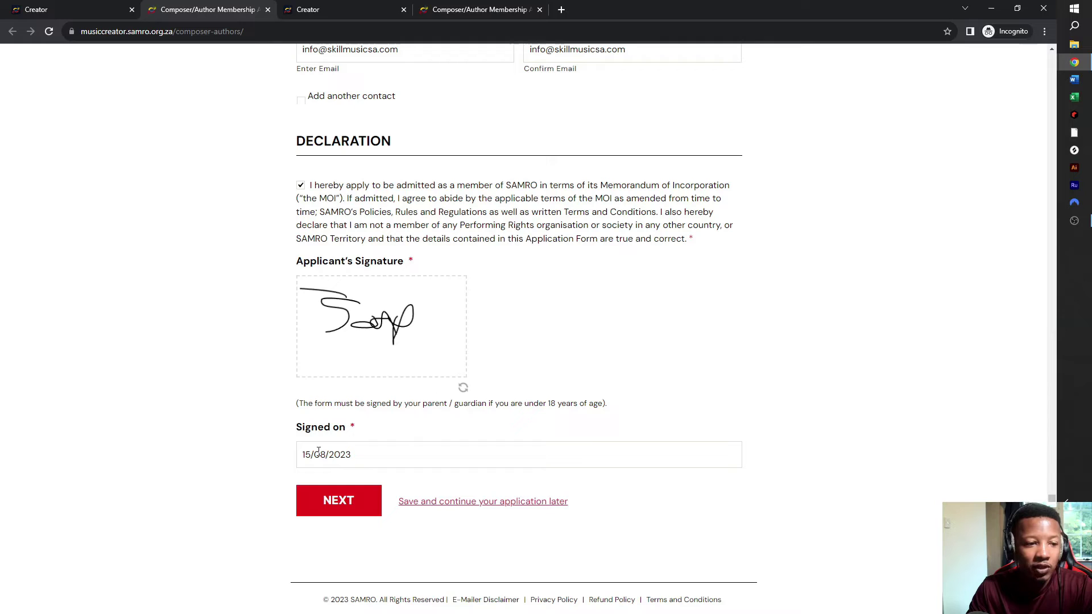
pyautogui.click(660, 448)
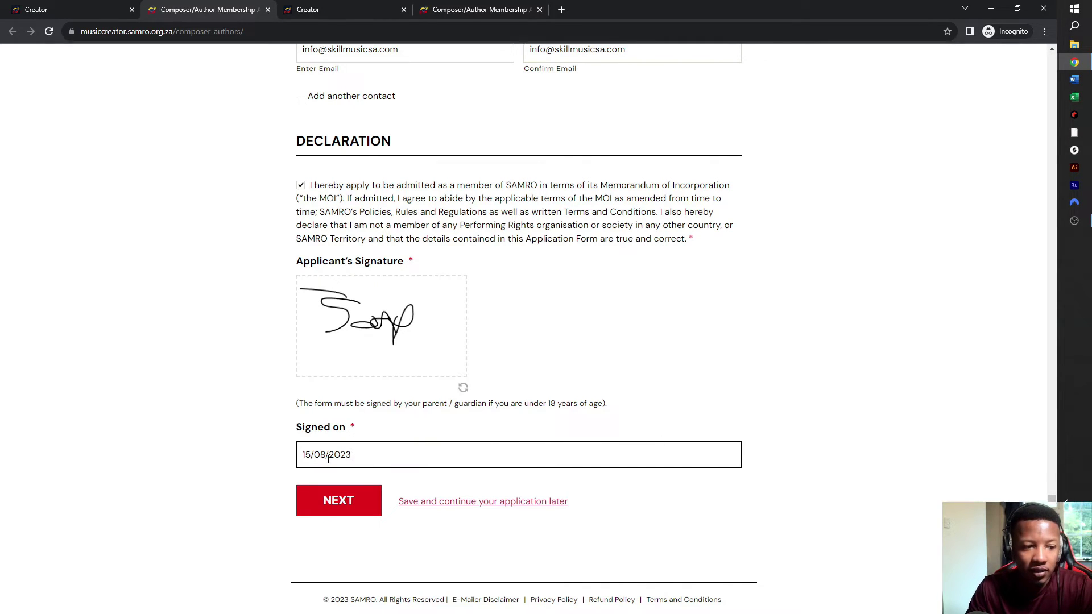
pyautogui.doubleClick(310, 455)
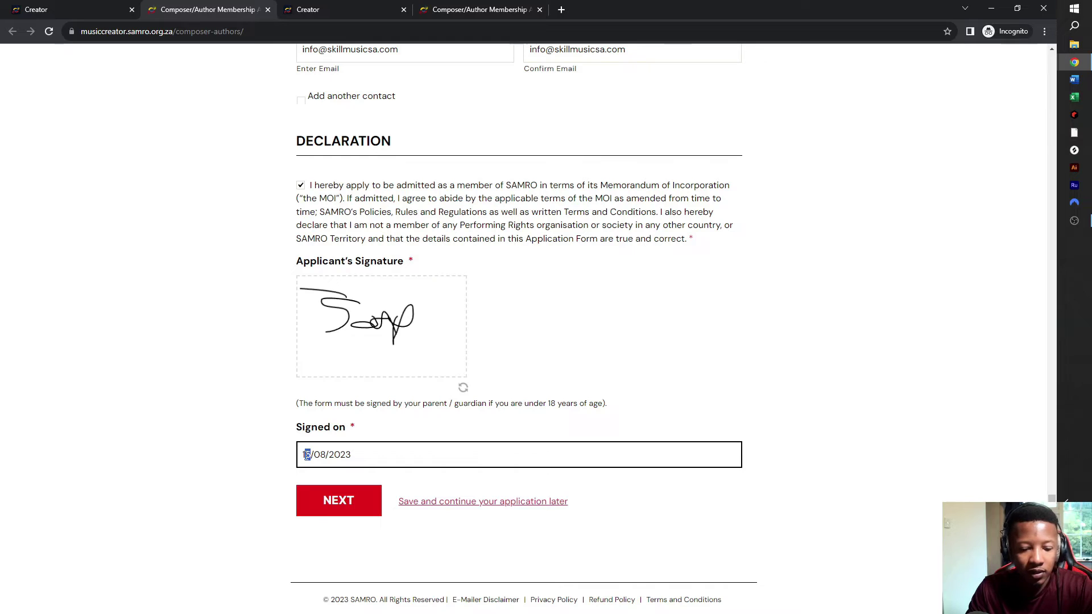
pyautogui.click(306, 455)
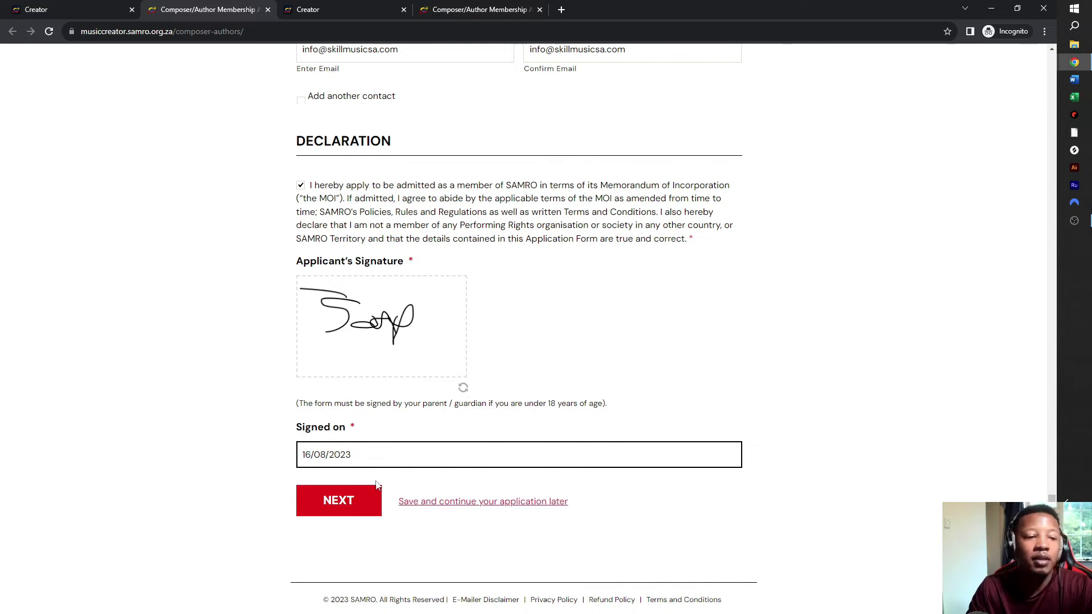
# - Submit Part A with NEXT
pyautogui.scroll(5, 365, 429)
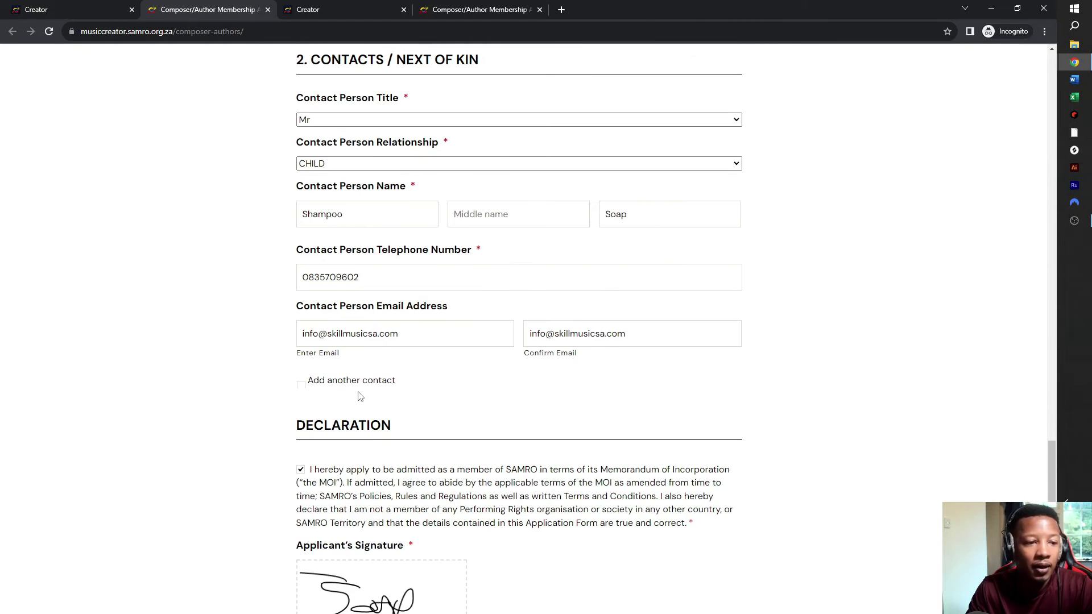
pyautogui.scroll(5, 384, 364)
pyautogui.scroll(-10, 382, 368)
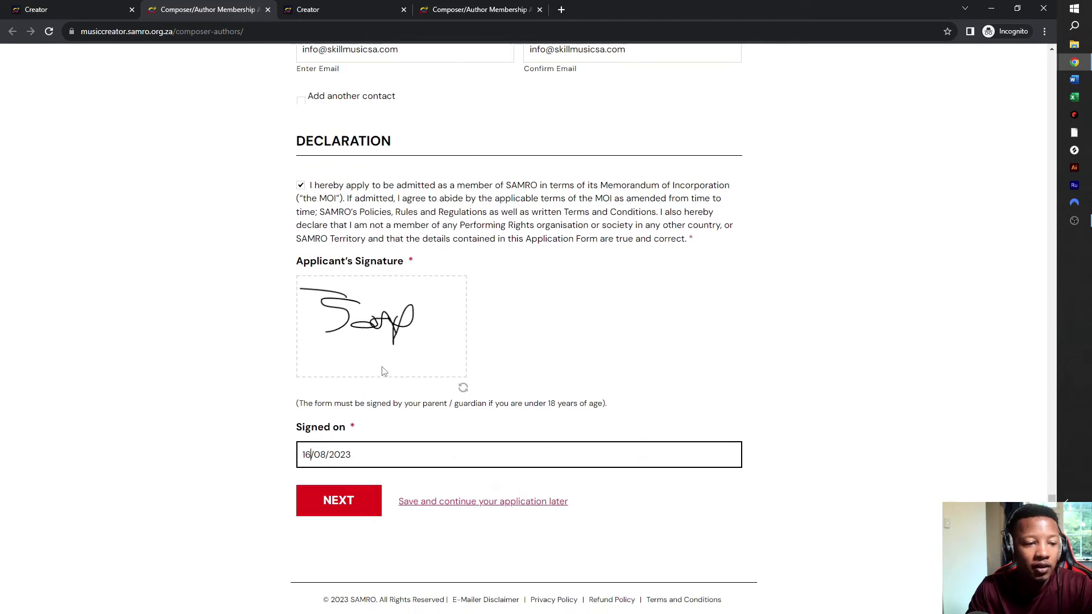
pyautogui.click(356, 514)
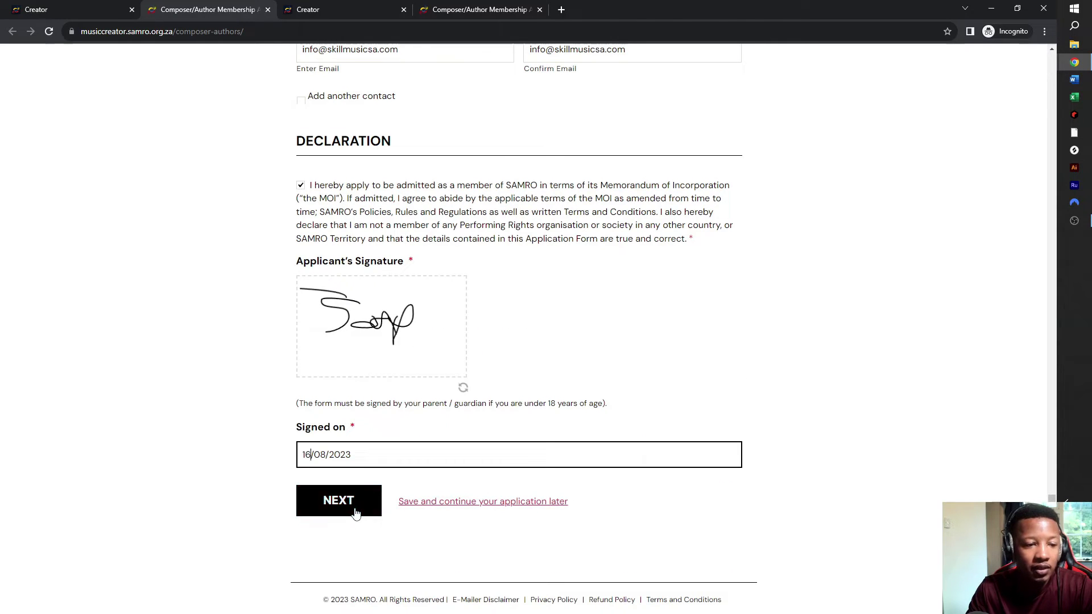
pyautogui.click(355, 513)
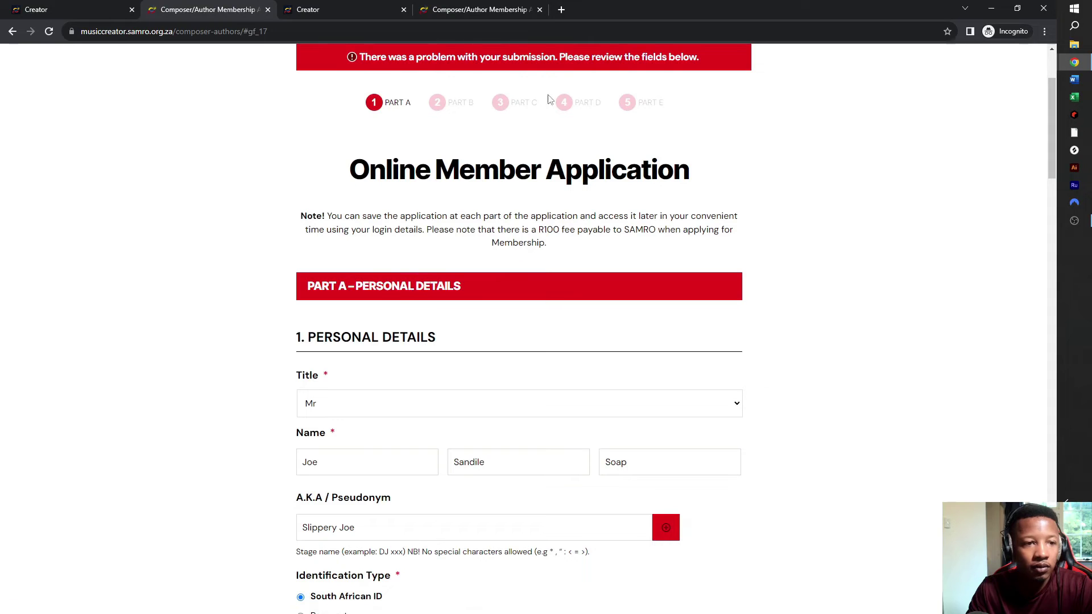
# - Choose the suburb's postal code from the postal code list
pyautogui.scroll(-2, 466, 261)
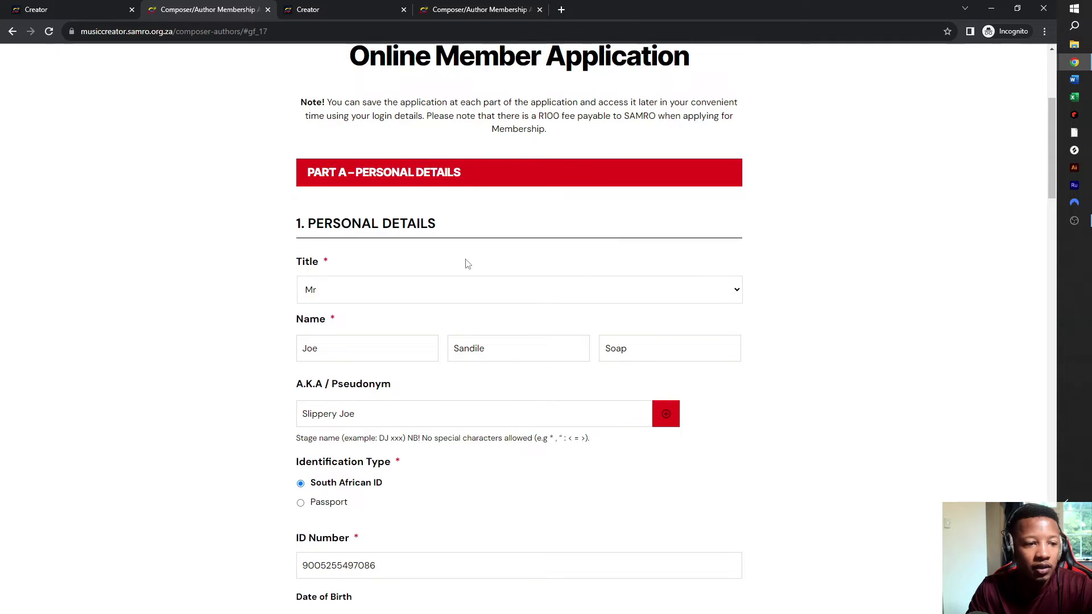
pyautogui.scroll(-5, 692, 402)
pyautogui.scroll(-8, 693, 402)
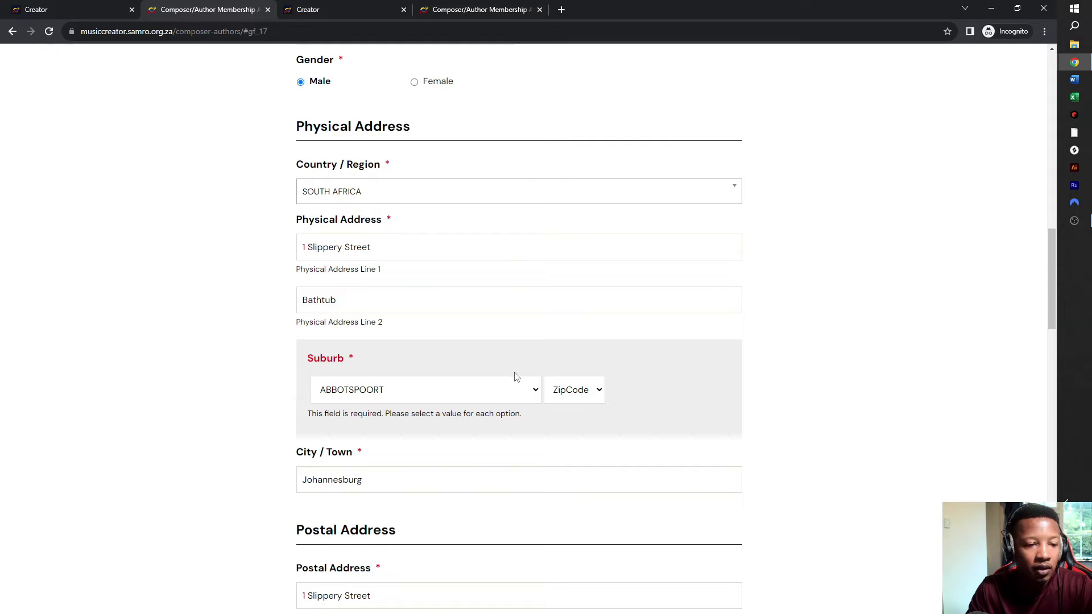
pyautogui.click(597, 392)
pyautogui.click(586, 422)
pyautogui.scroll(-9, 613, 380)
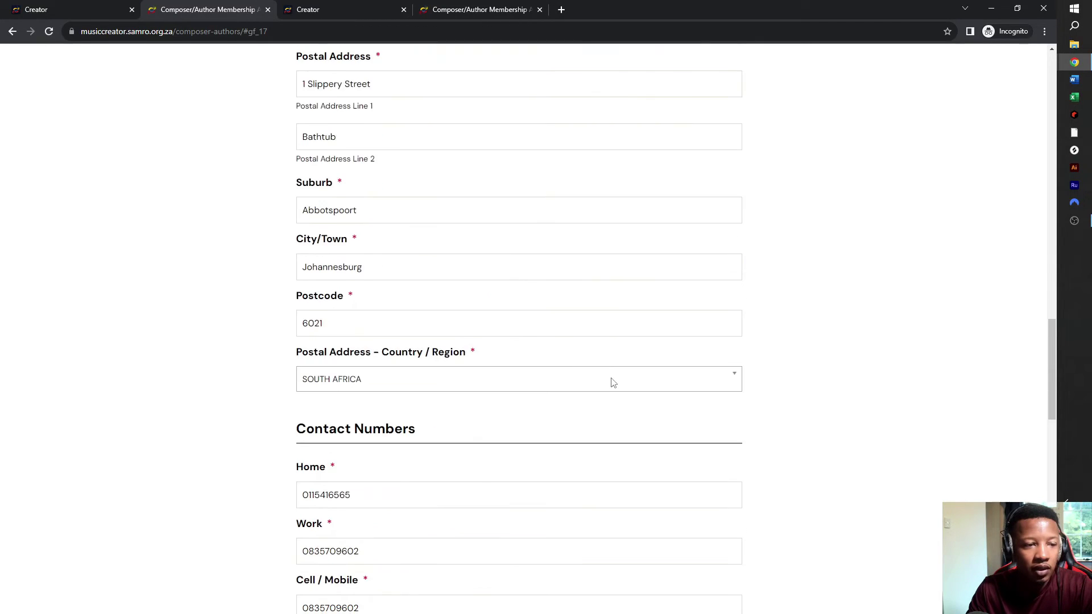
pyautogui.scroll(-4, 613, 382)
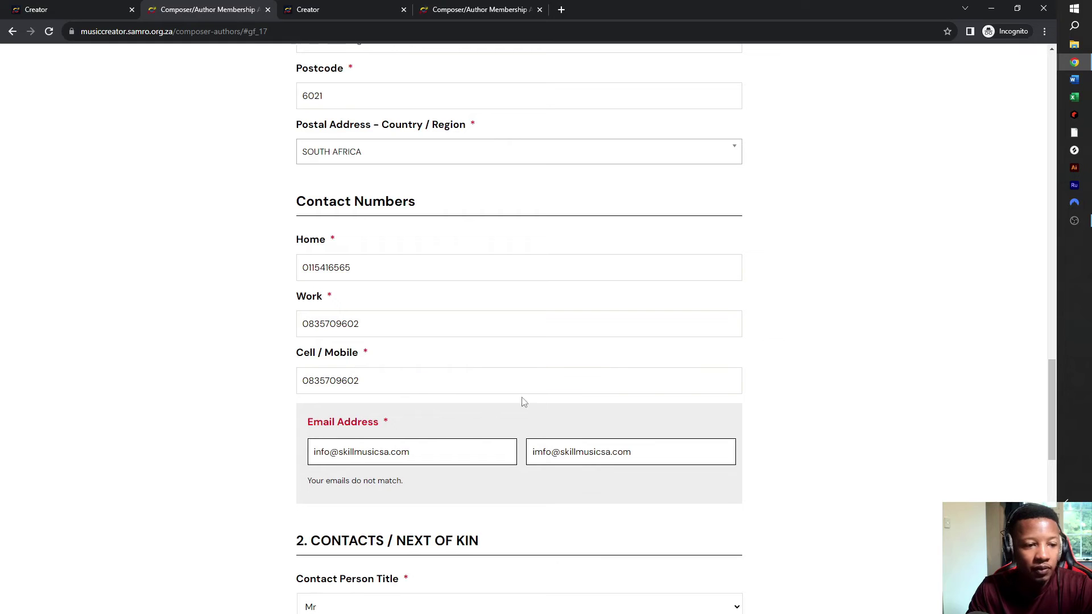
# - Replace the mistyped confirmation email with the first email and resubmit Part A
pyautogui.click(419, 450)
pyautogui.hotkey('ctrl', 'a')
pyautogui.hotkey('ctrl', 'c')
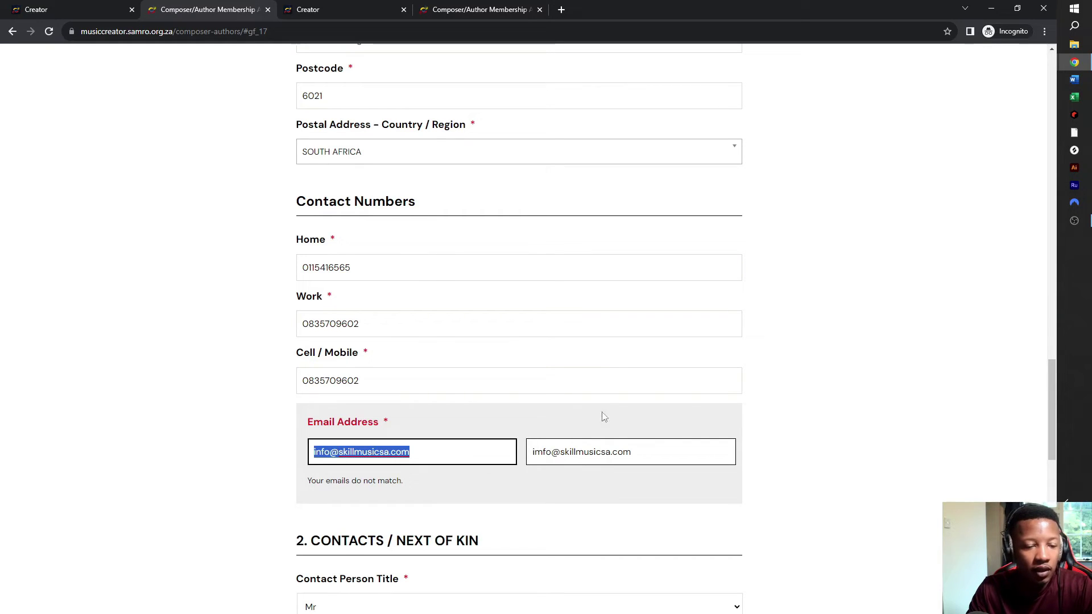
pyautogui.click(670, 451)
pyautogui.hotkey('ctrl', 'a')
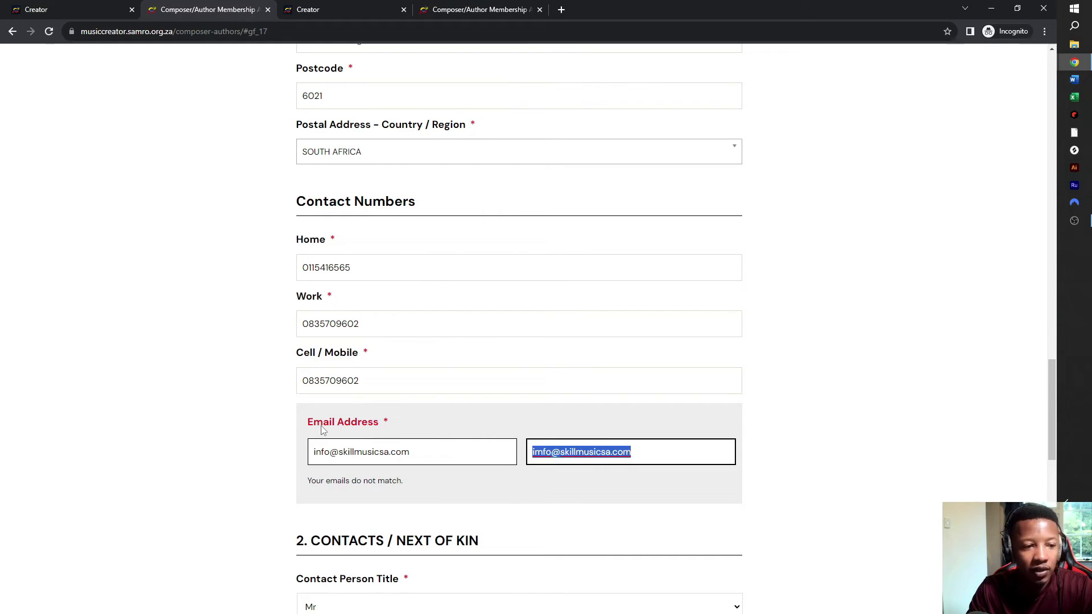
pyautogui.hotkey('ctrl', 'v')
pyautogui.scroll(-3, 537, 330)
pyautogui.scroll(-10, 537, 330)
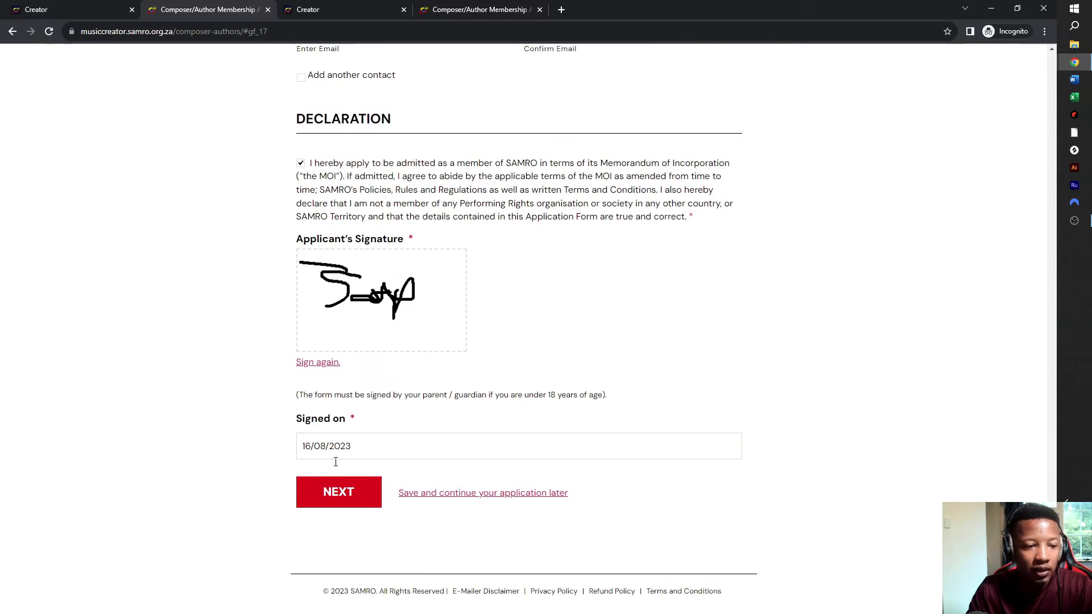
pyautogui.click(339, 494)
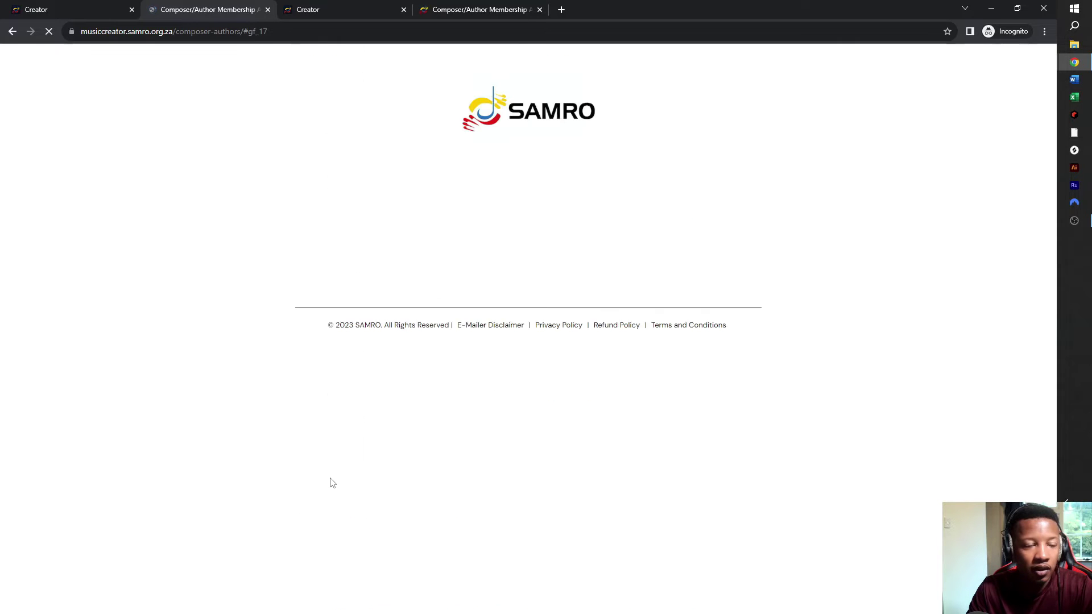
# - Enter the song name Joe's Song and length 02:30
pyautogui.scroll(2, 343, 151)
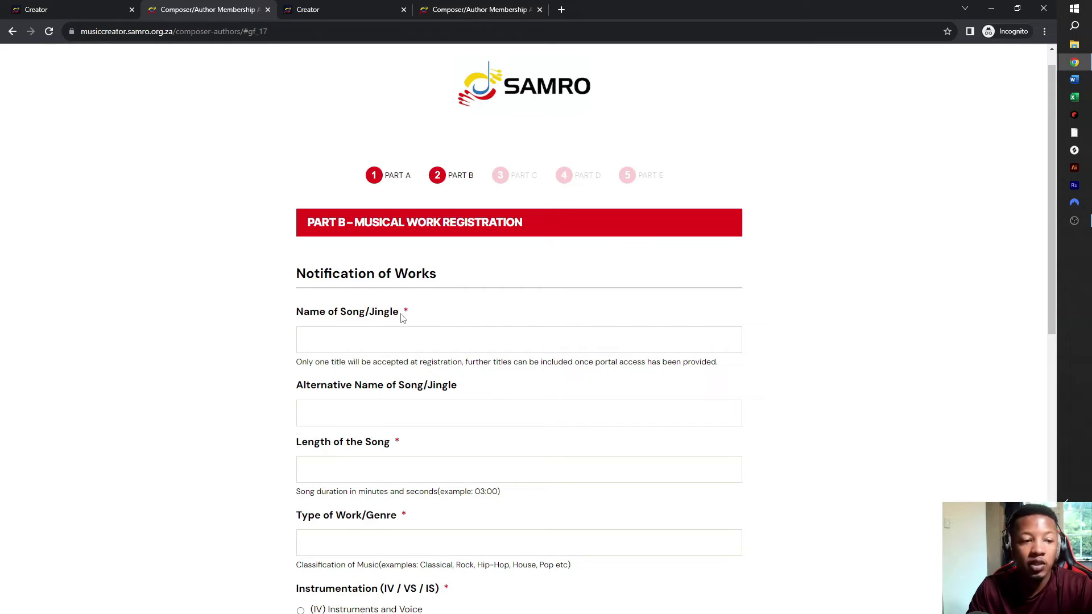
pyautogui.click(402, 337)
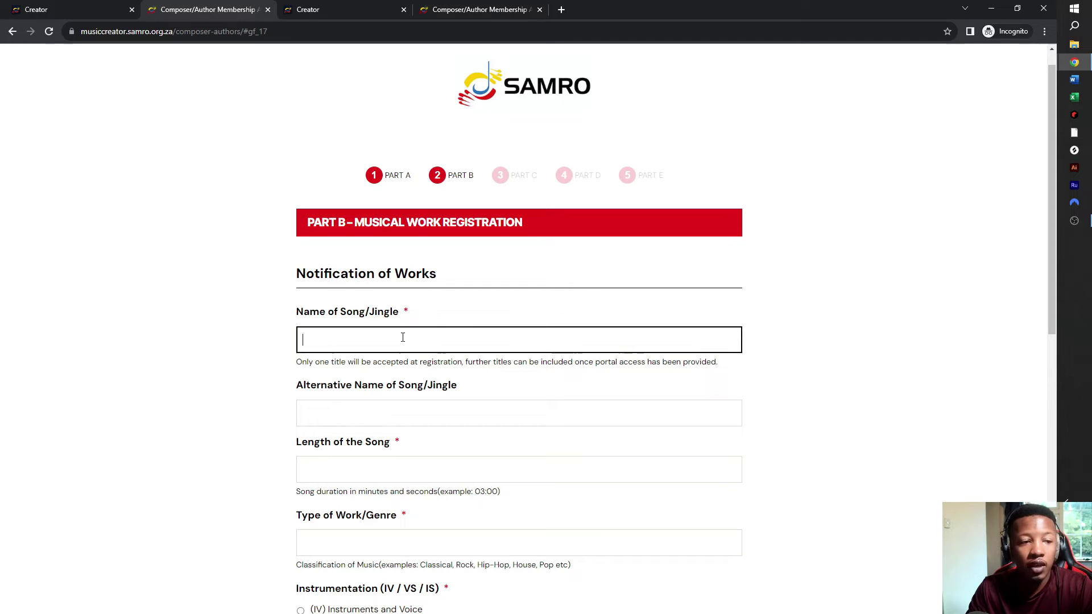
pyautogui.write('S')
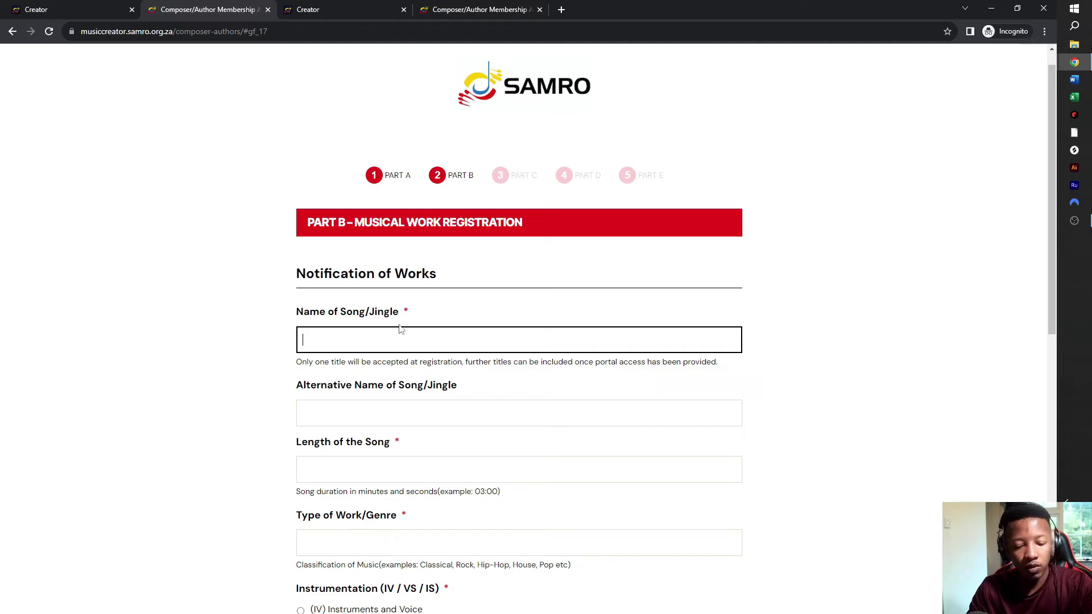
pyautogui.write("Joe's ")
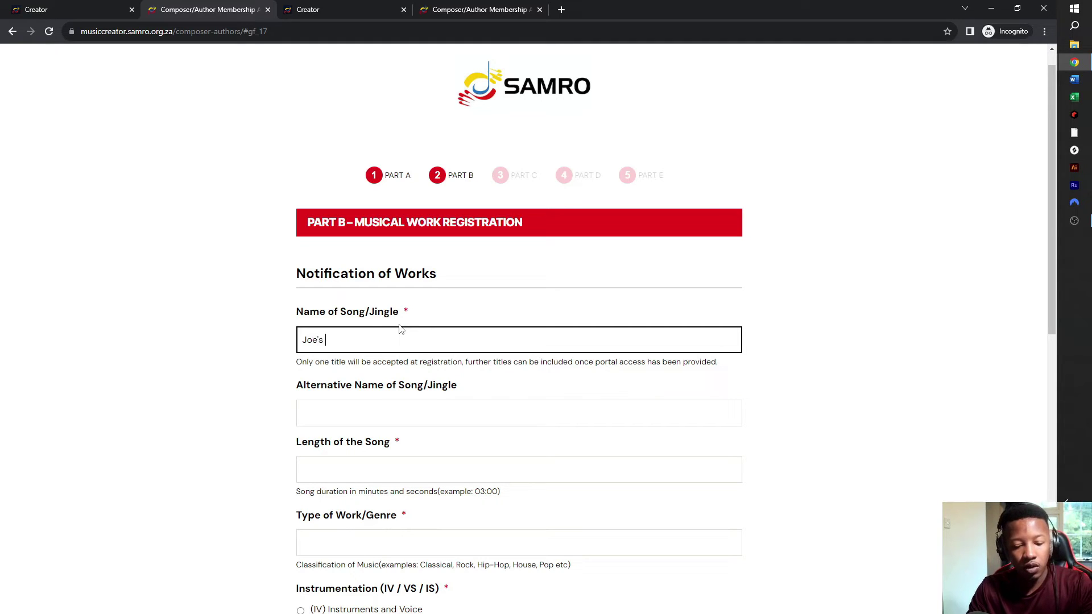
pyautogui.write('Song')
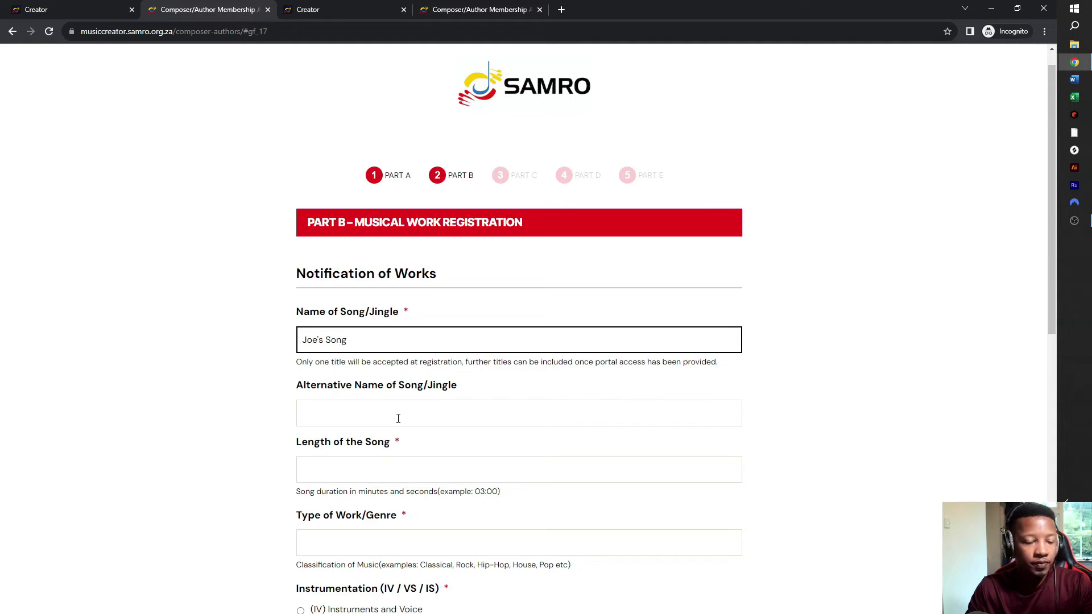
pyautogui.click(397, 416)
pyautogui.click(365, 349)
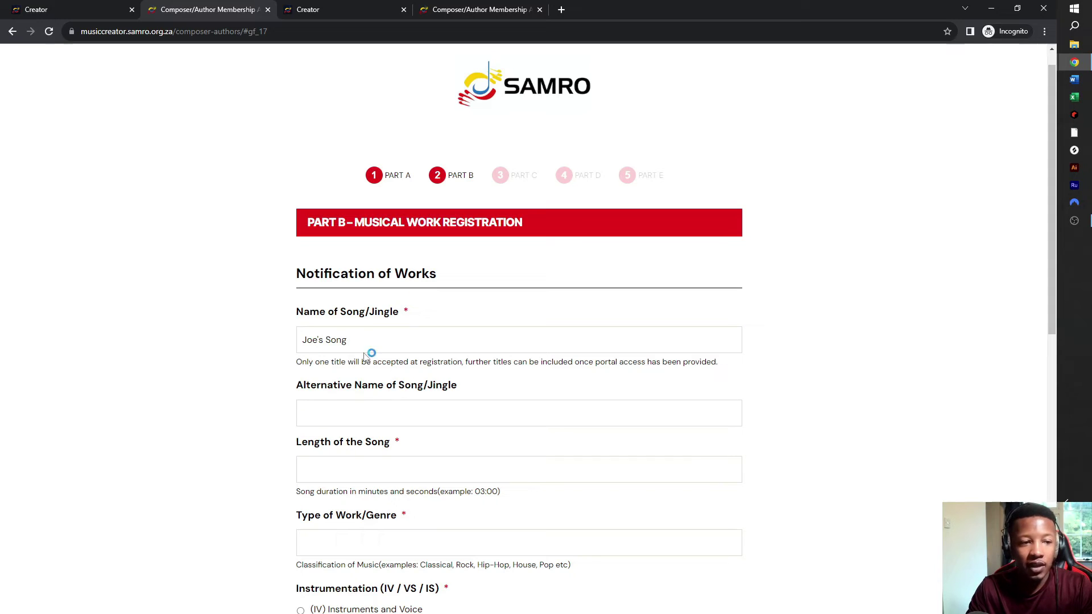
pyautogui.click(357, 419)
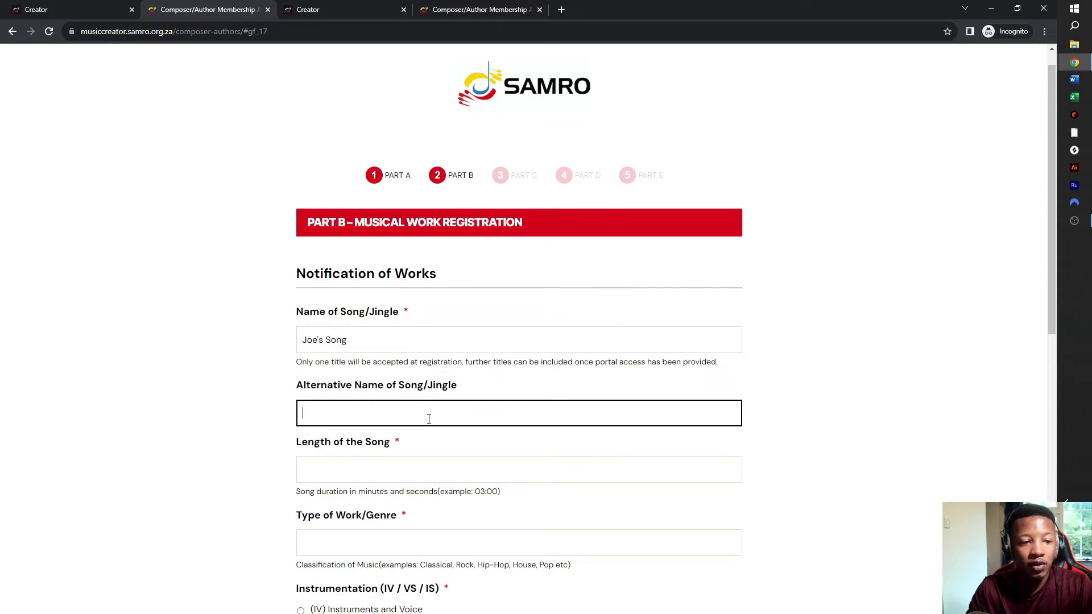
pyautogui.click(417, 472)
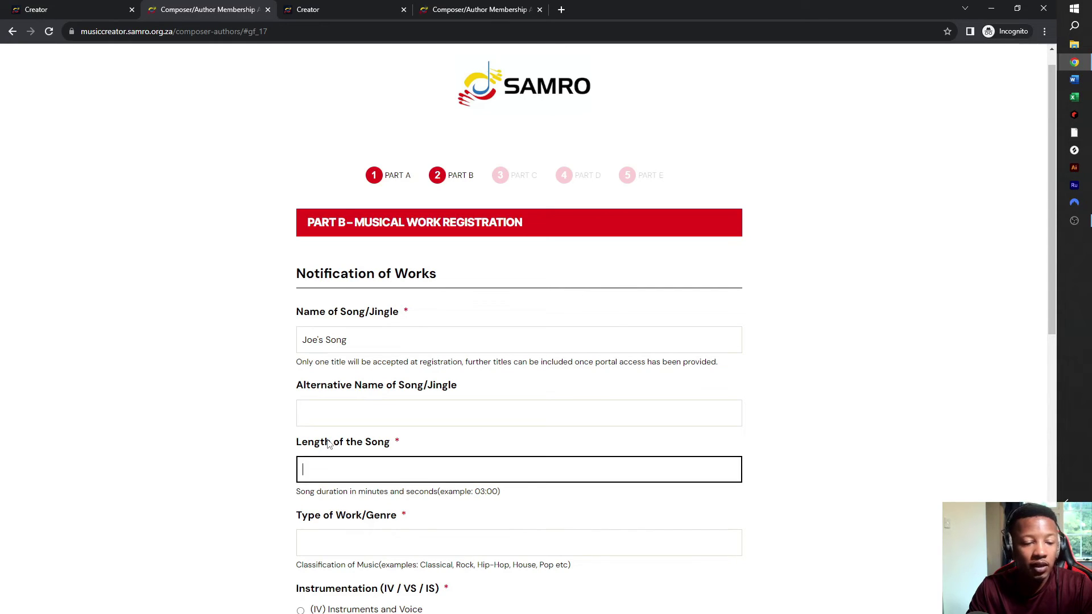
pyautogui.write('02')
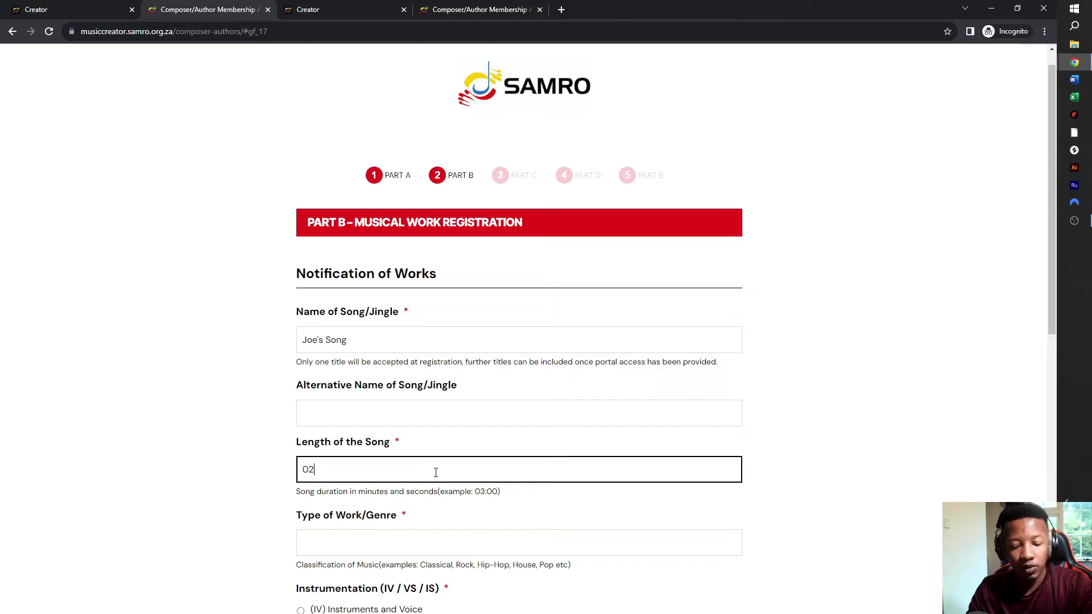
pyautogui.write(':30')
pyautogui.scroll(-4, 436, 474)
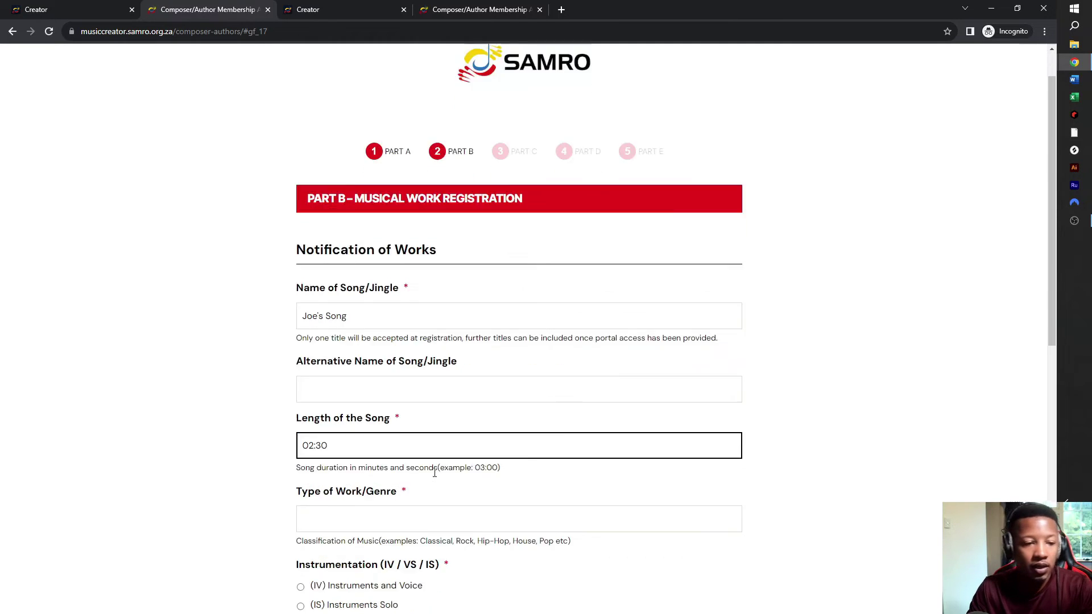
# - Set genre Amapiano, mark it Instruments and Voice, and enter the performing artist's name
pyautogui.click(433, 323)
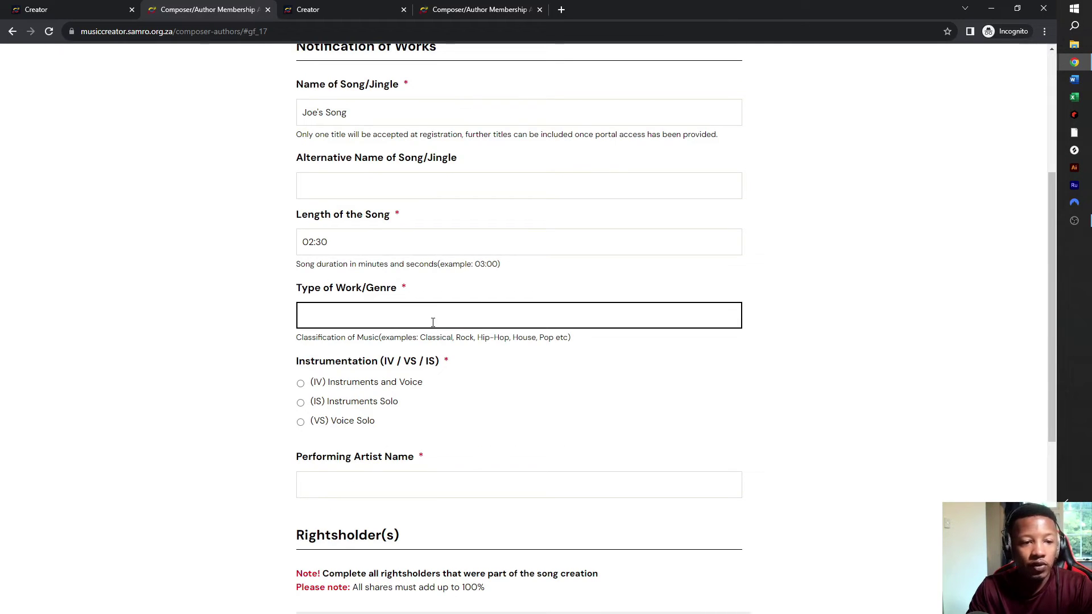
pyautogui.write('Amapiano')
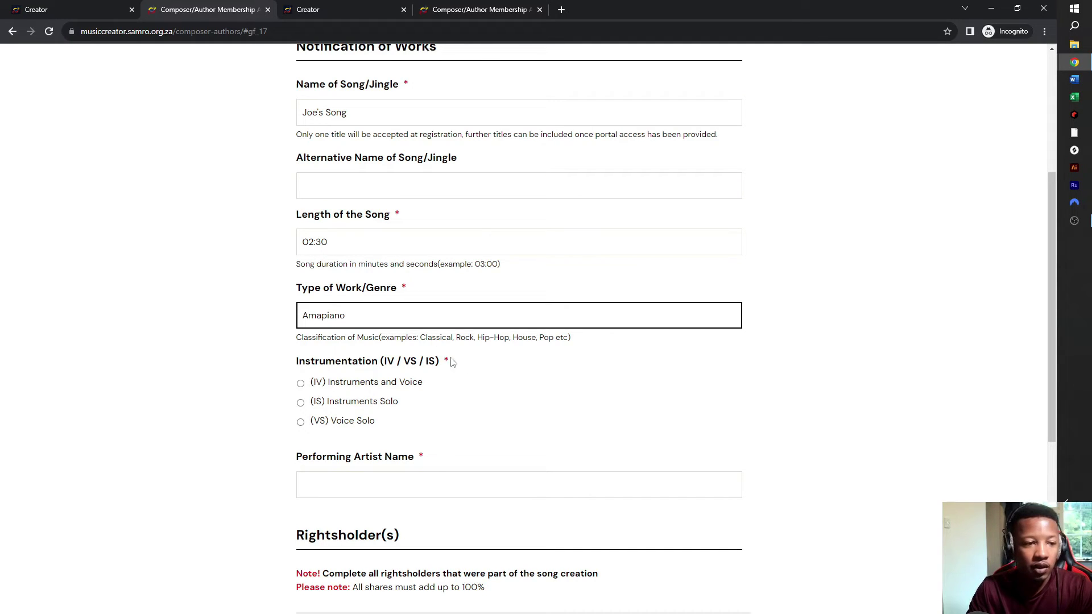
pyautogui.doubleClick(483, 326)
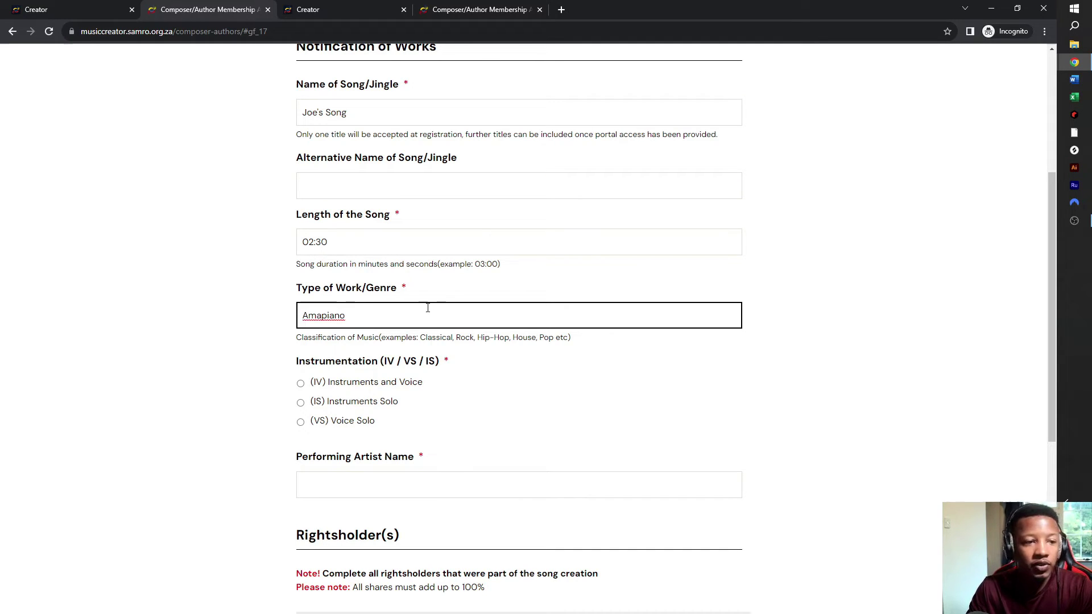
pyautogui.click(408, 318)
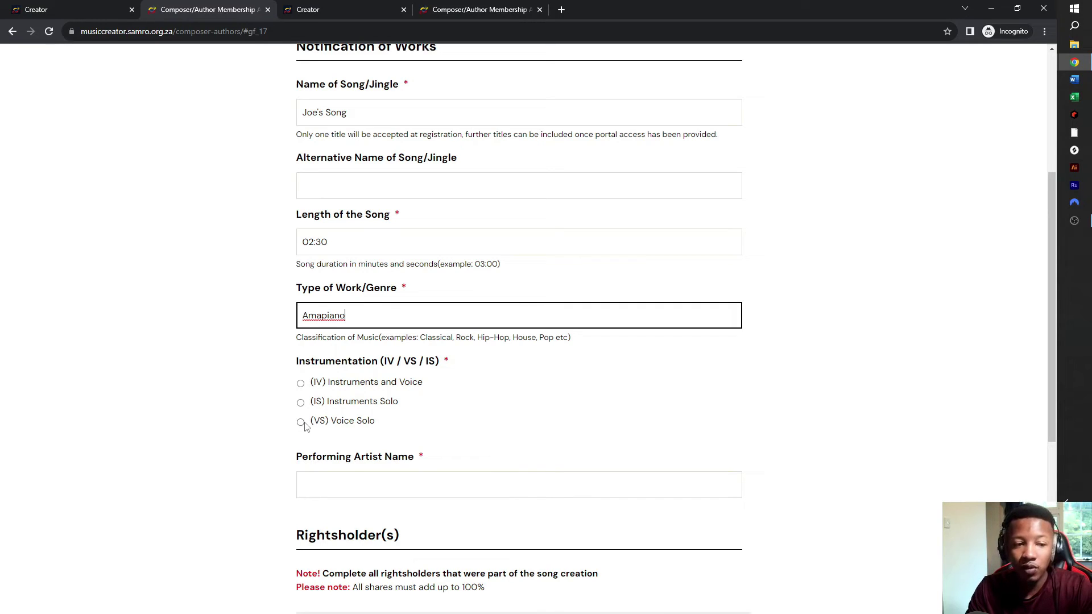
pyautogui.click(301, 383)
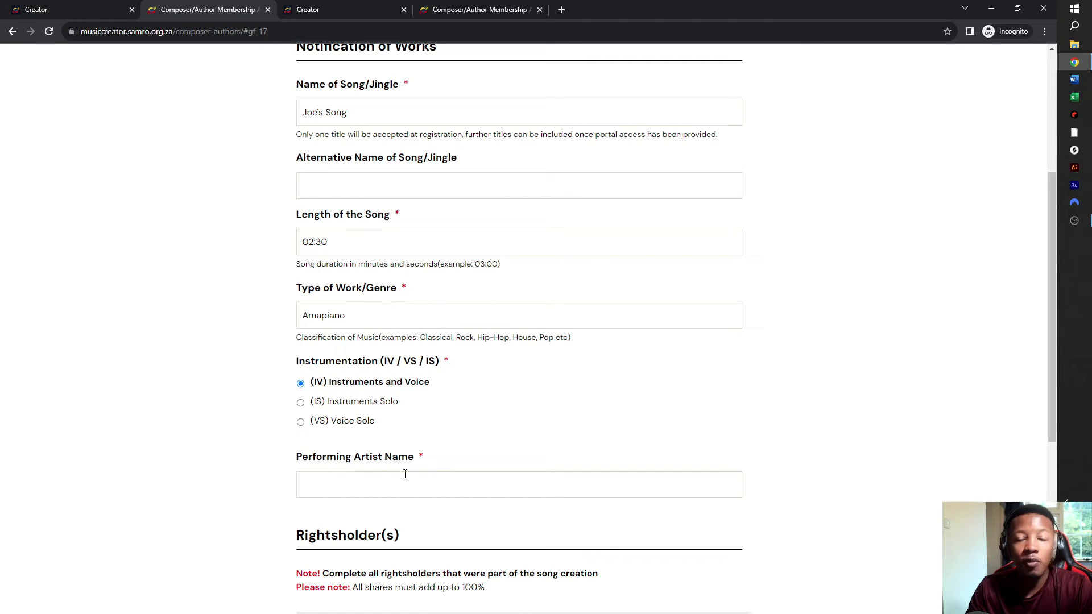
pyautogui.click(411, 490)
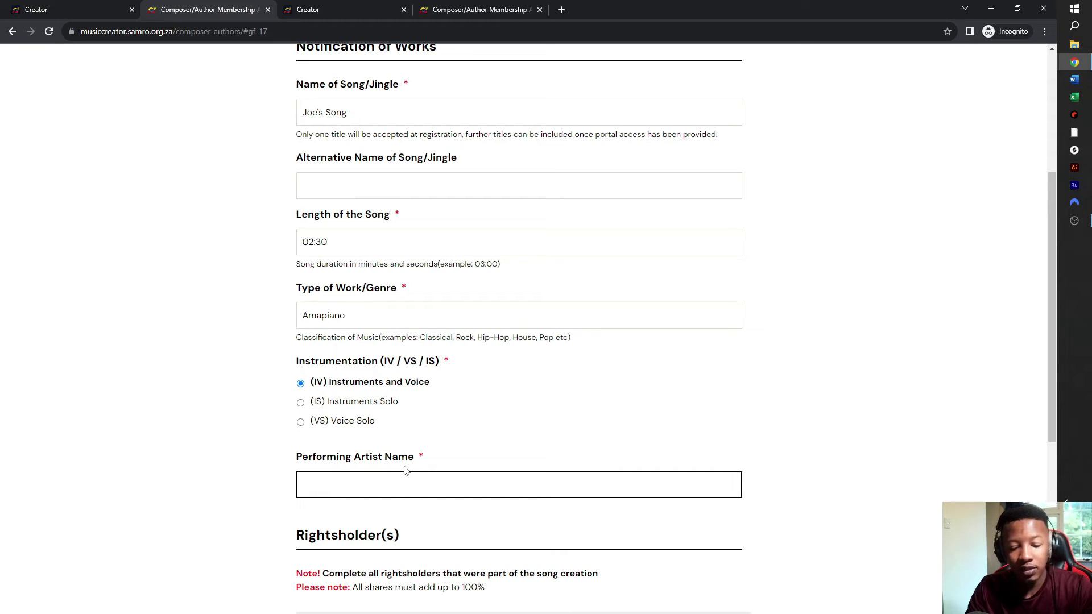
pyautogui.write('Slipp')
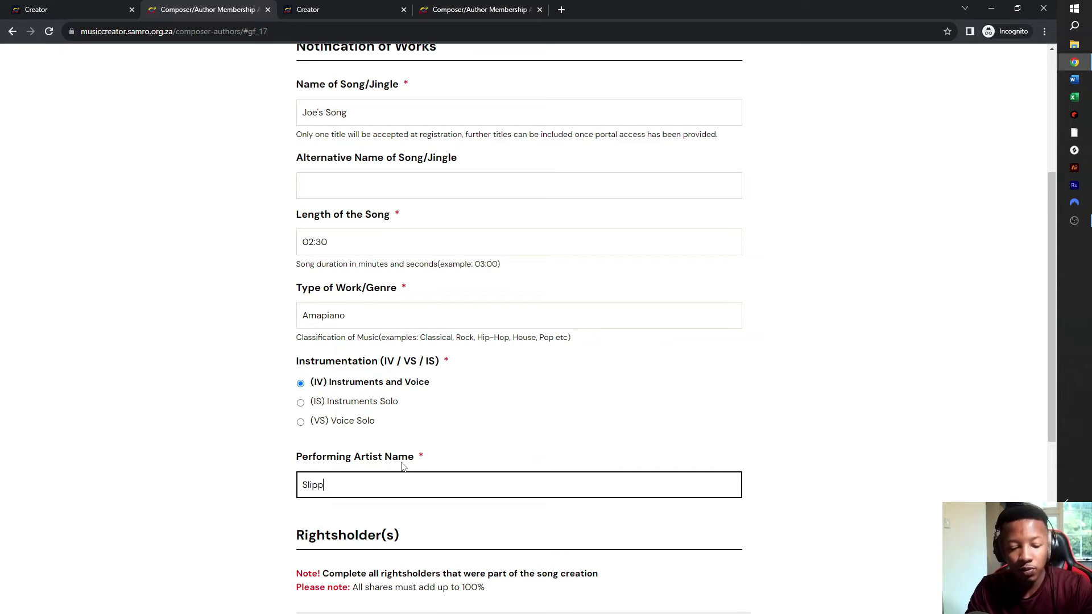
pyautogui.write('ery Joe')
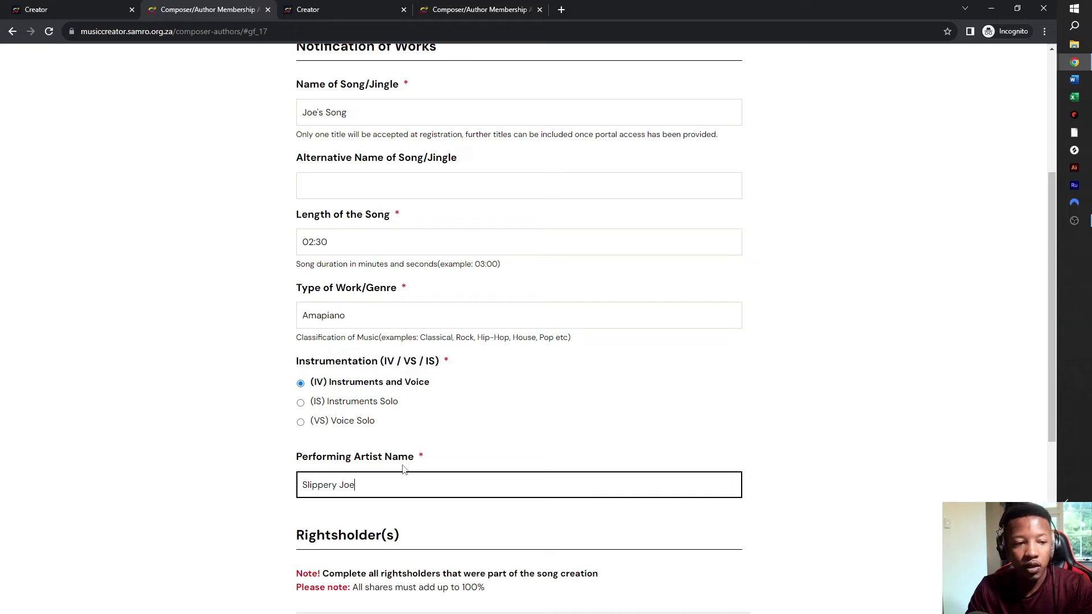
pyautogui.scroll(-4, 429, 480)
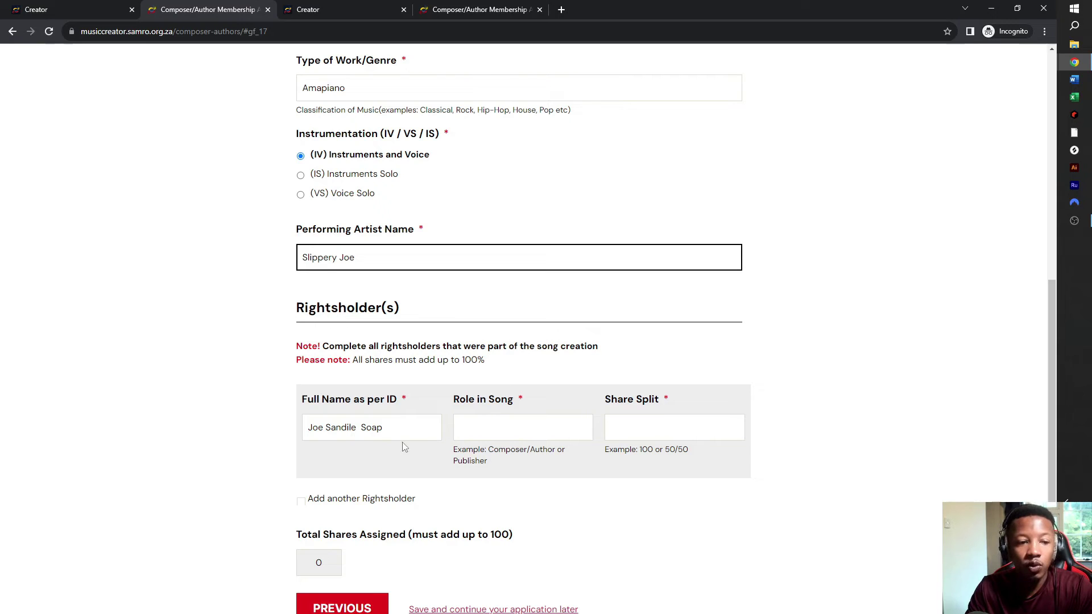
# - Give the first rightsholder role Author with a 50 share split, and add a second rightsholder
pyautogui.click(363, 427)
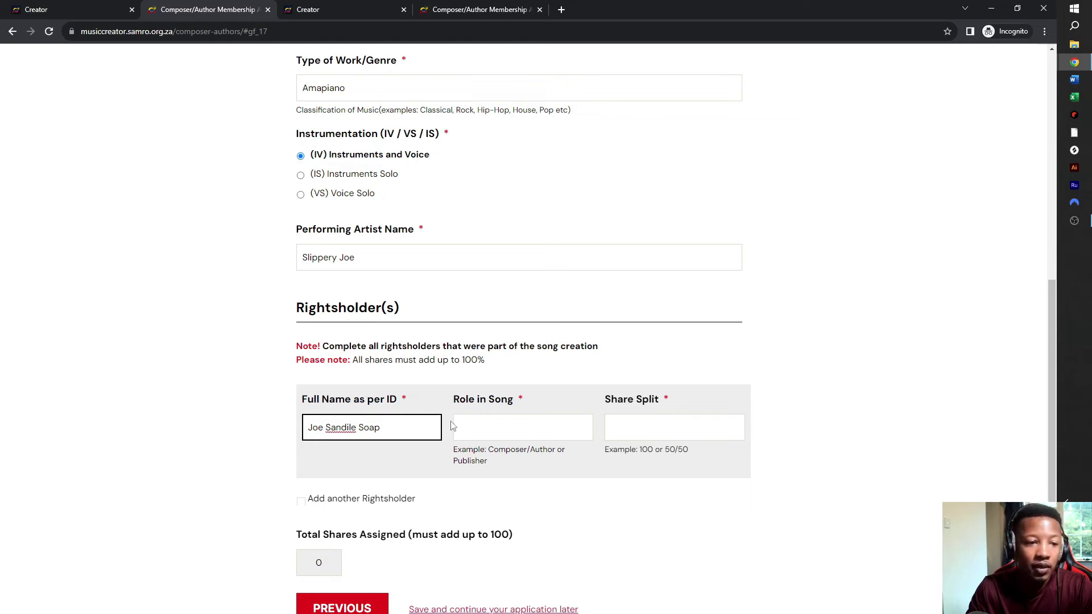
pyautogui.click(497, 428)
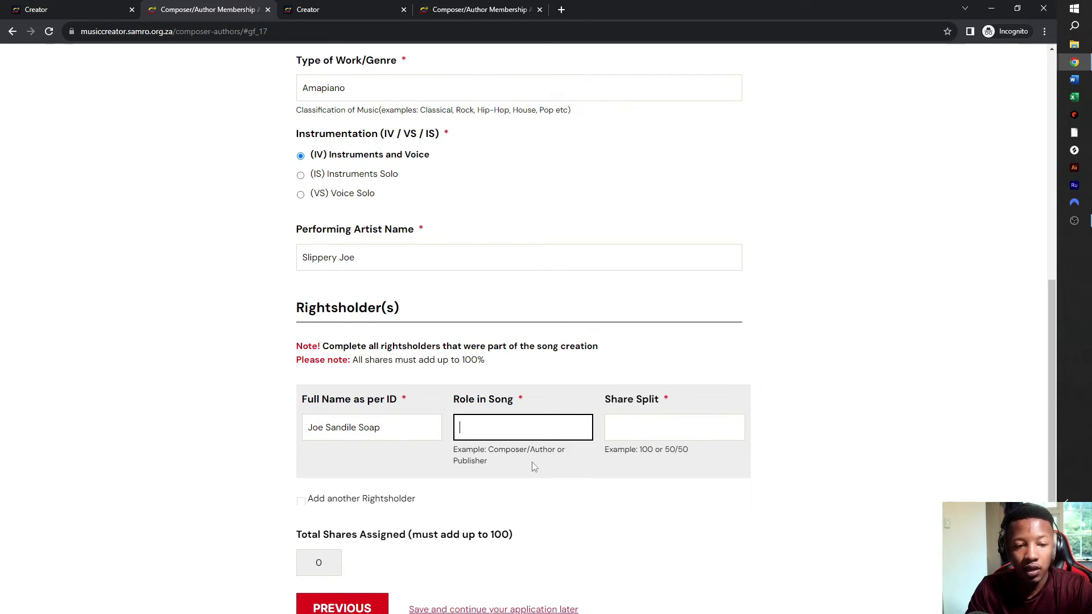
pyautogui.write('Auth')
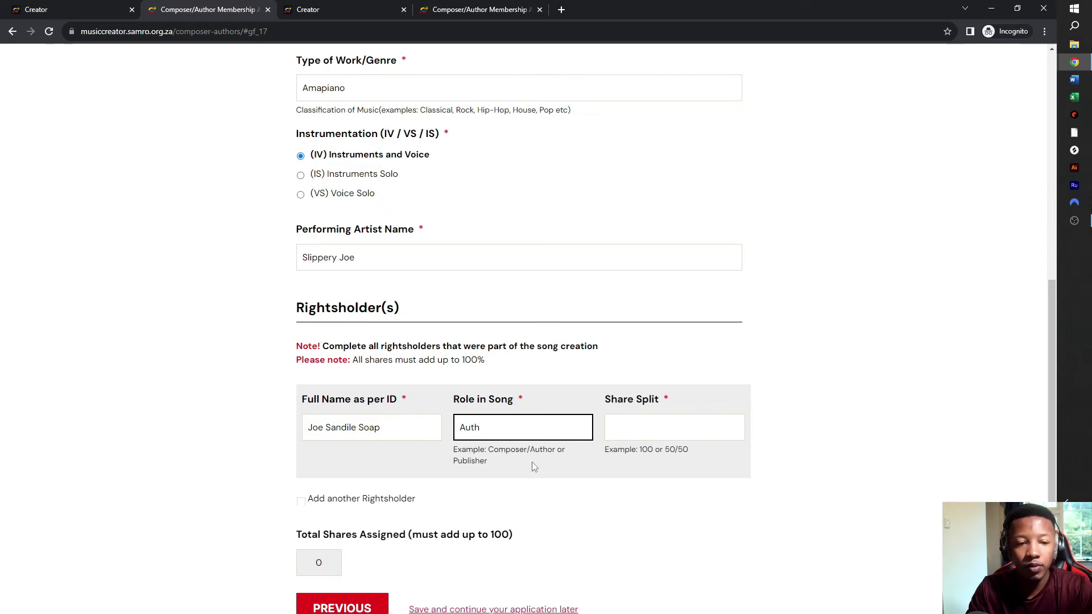
pyautogui.write('or')
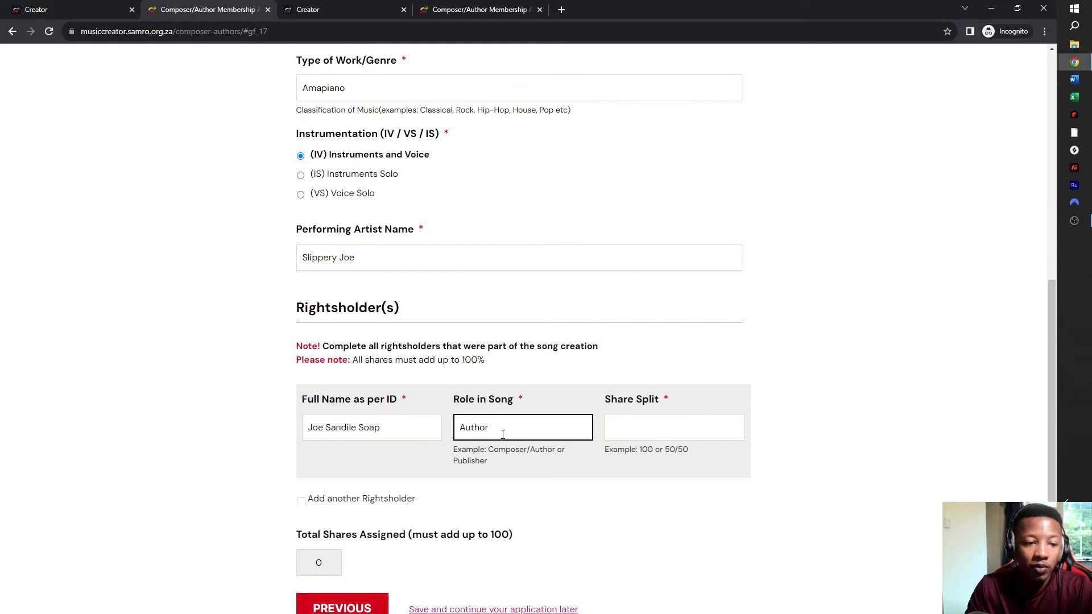
pyautogui.click(648, 433)
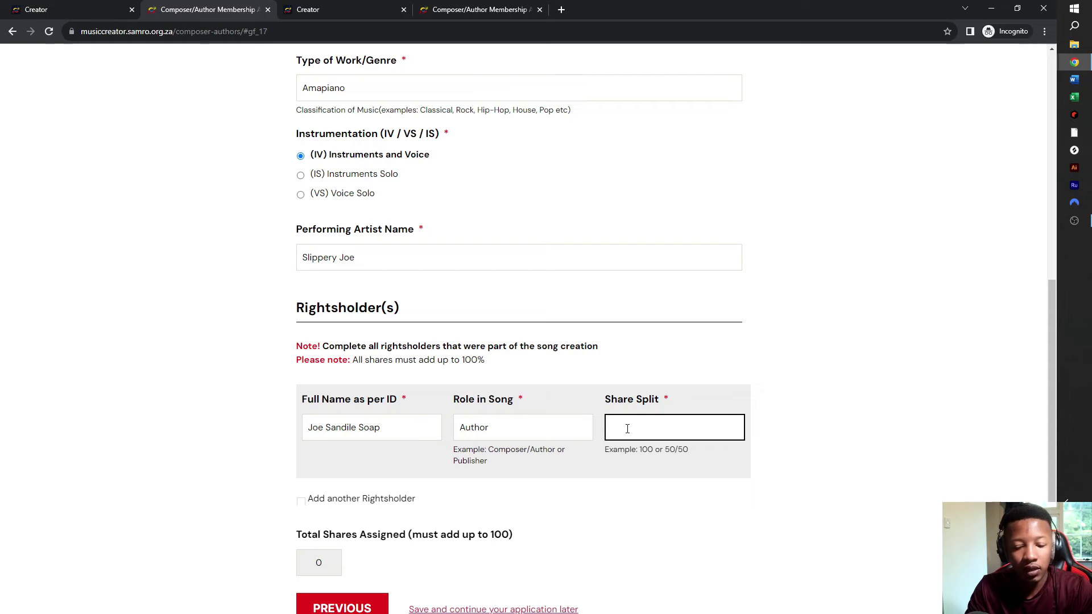
pyautogui.write('50')
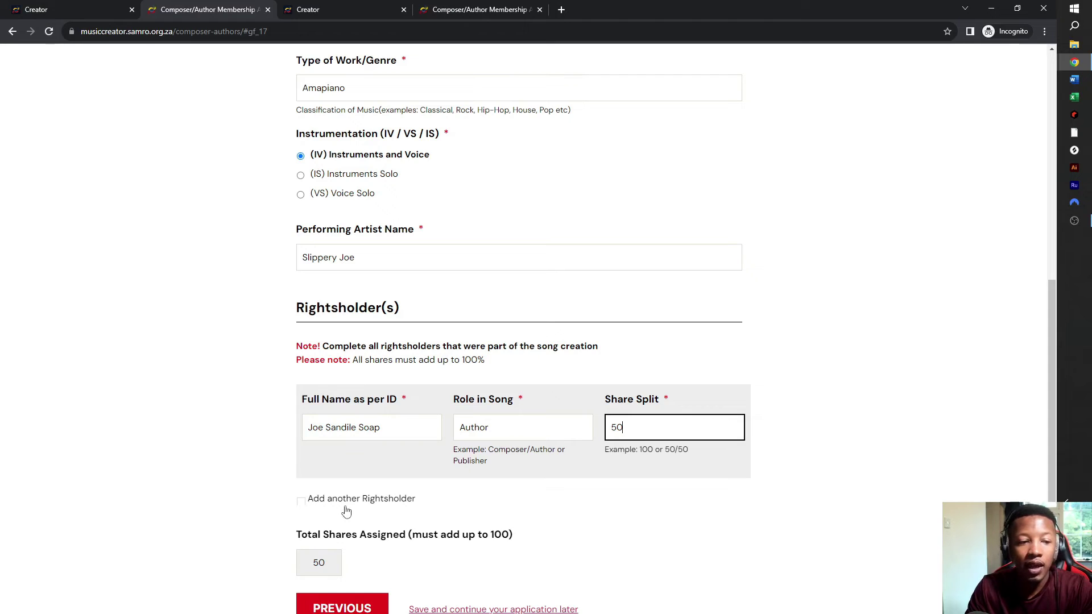
pyautogui.click(300, 503)
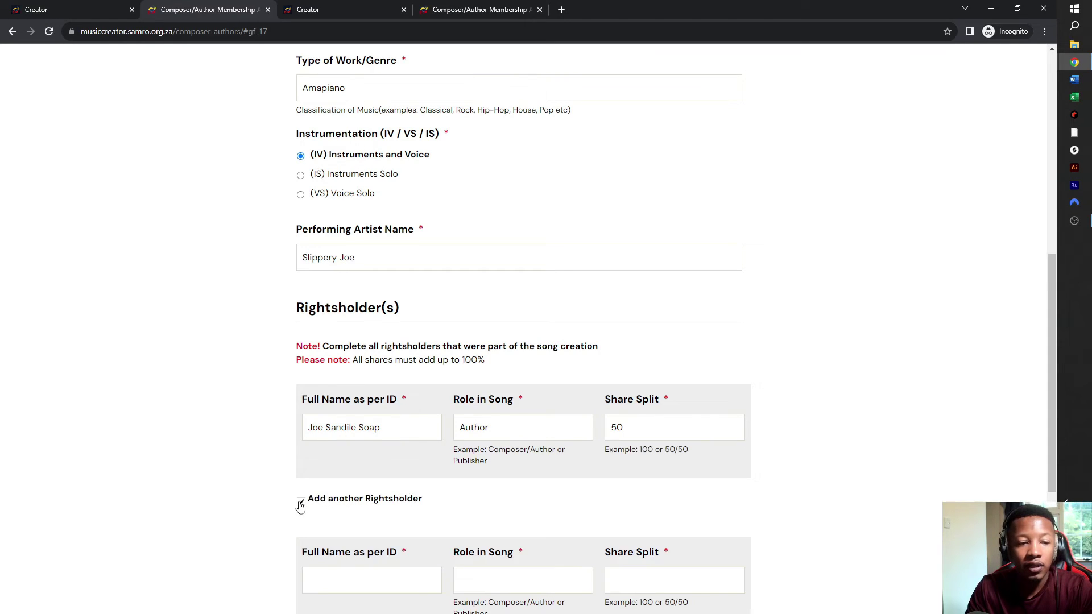
# - Enter the second rightsholder's full name and Composer as the role in song
pyautogui.scroll(-3, 375, 503)
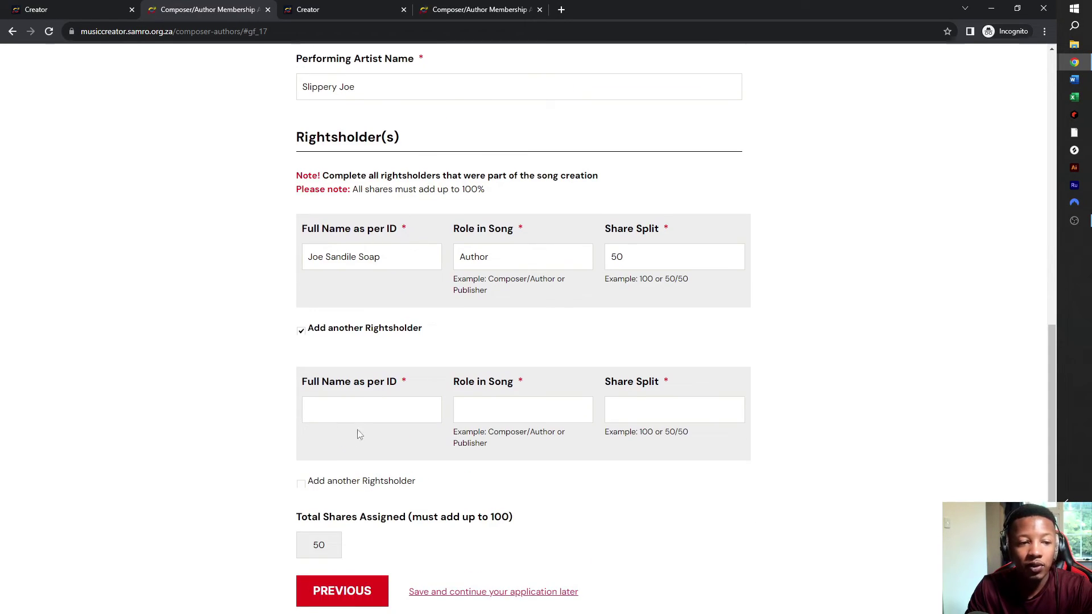
pyautogui.click(363, 413)
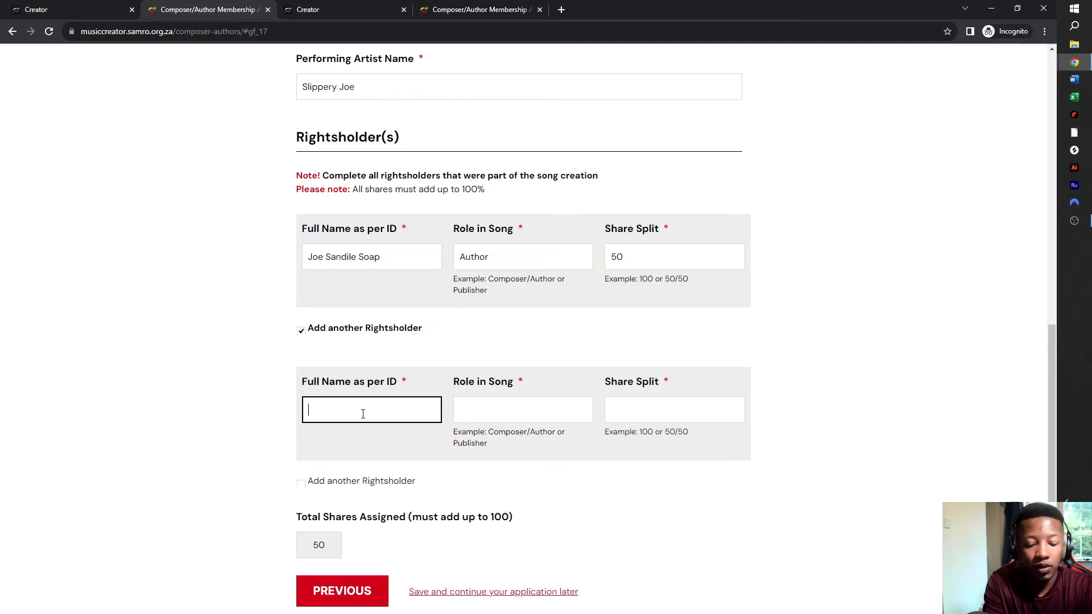
pyautogui.write('eor')
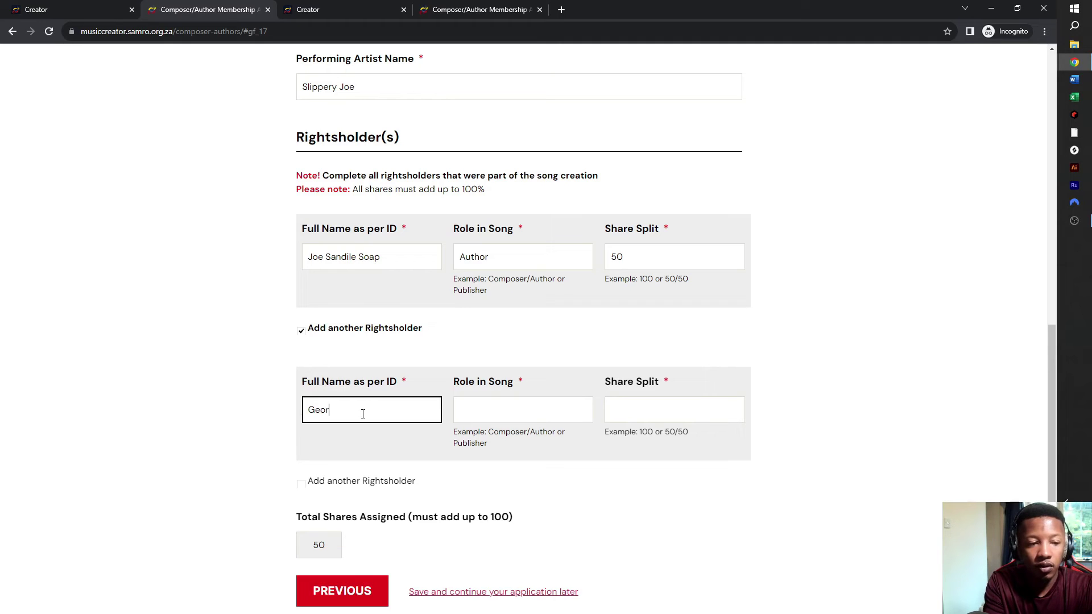
pyautogui.write('ge')
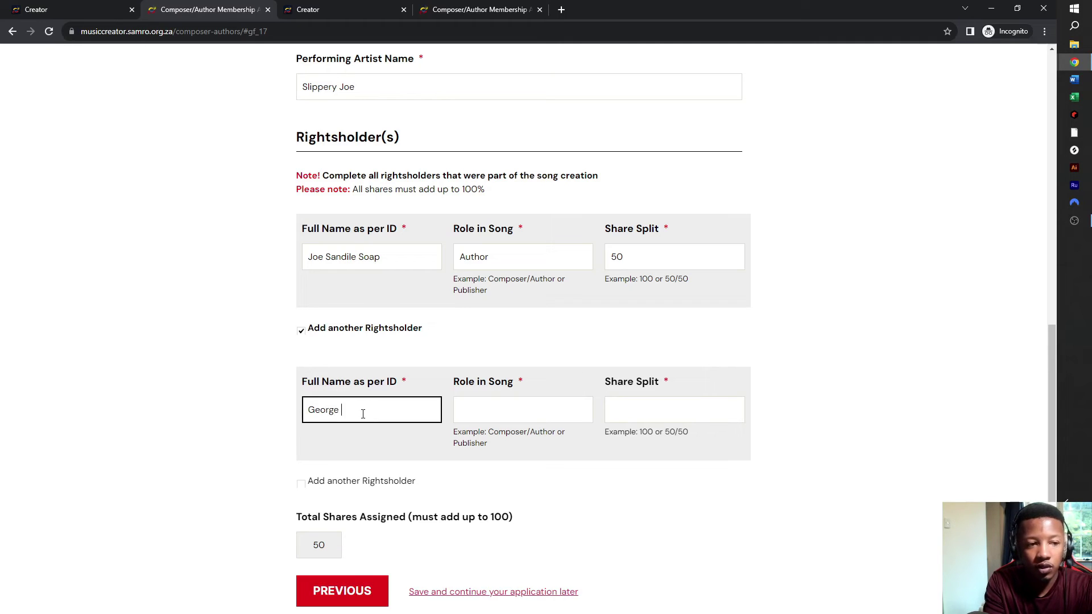
pyautogui.write(' Handle')
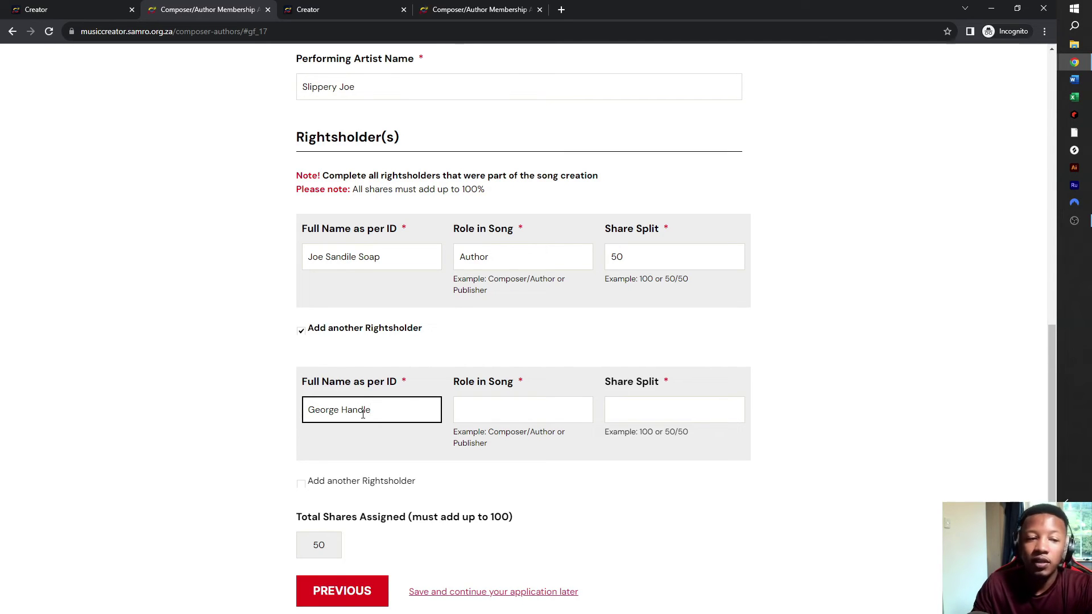
pyautogui.click(564, 408)
pyautogui.write('Comps')
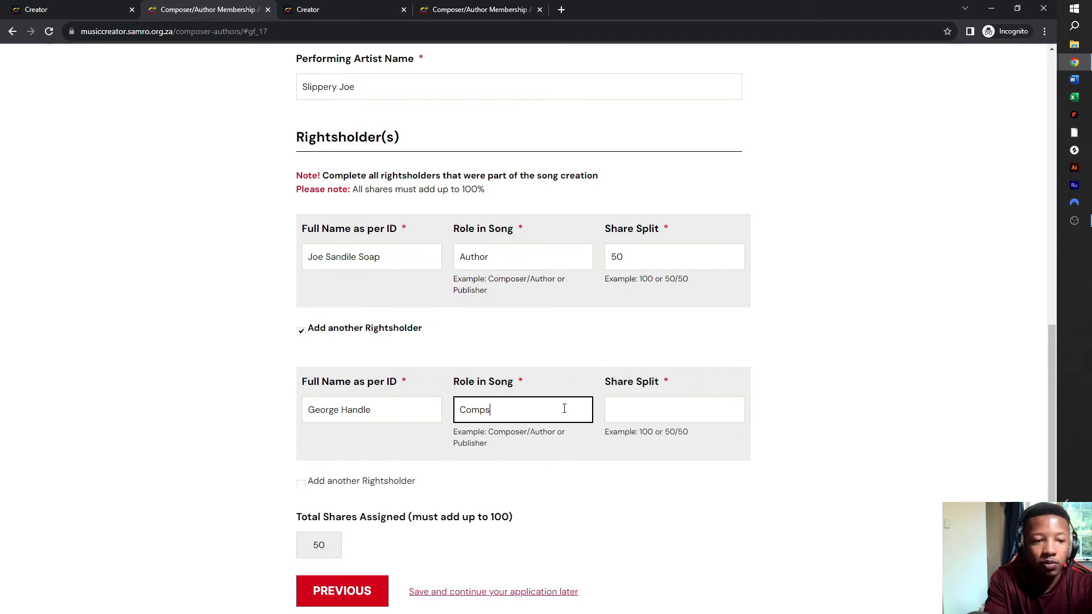
pyautogui.write('erser')
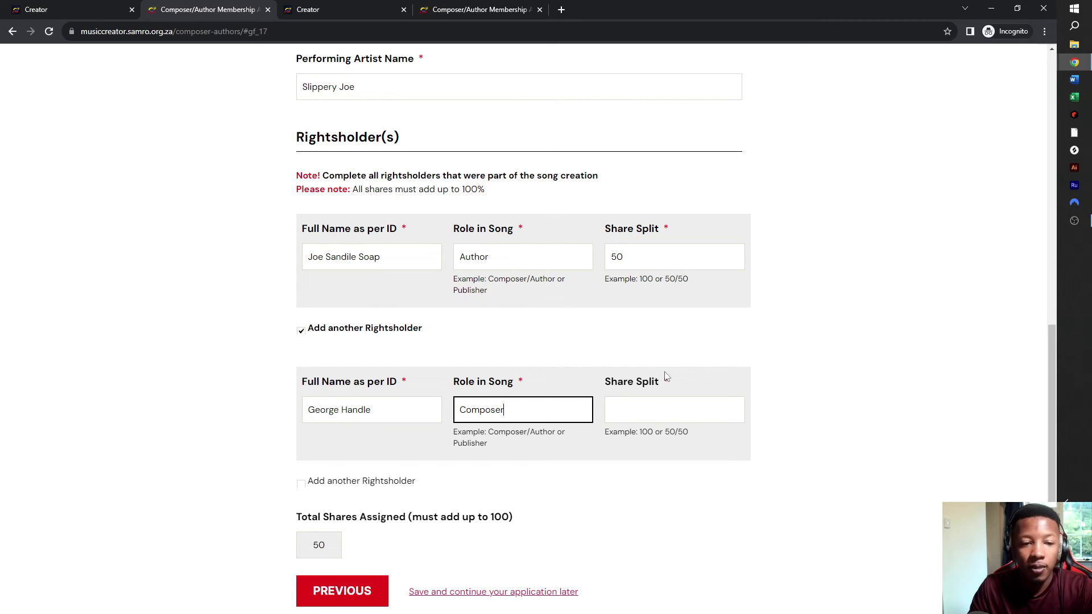
pyautogui.click(636, 418)
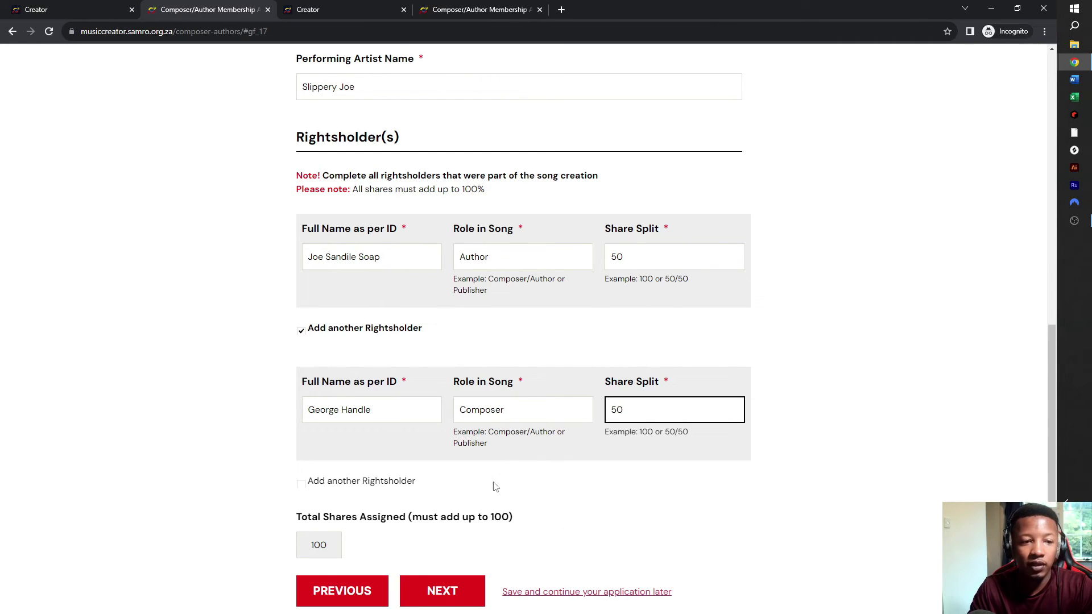
# - Correct the second rightsholder's role text back to just Composer
pyautogui.click(531, 410)
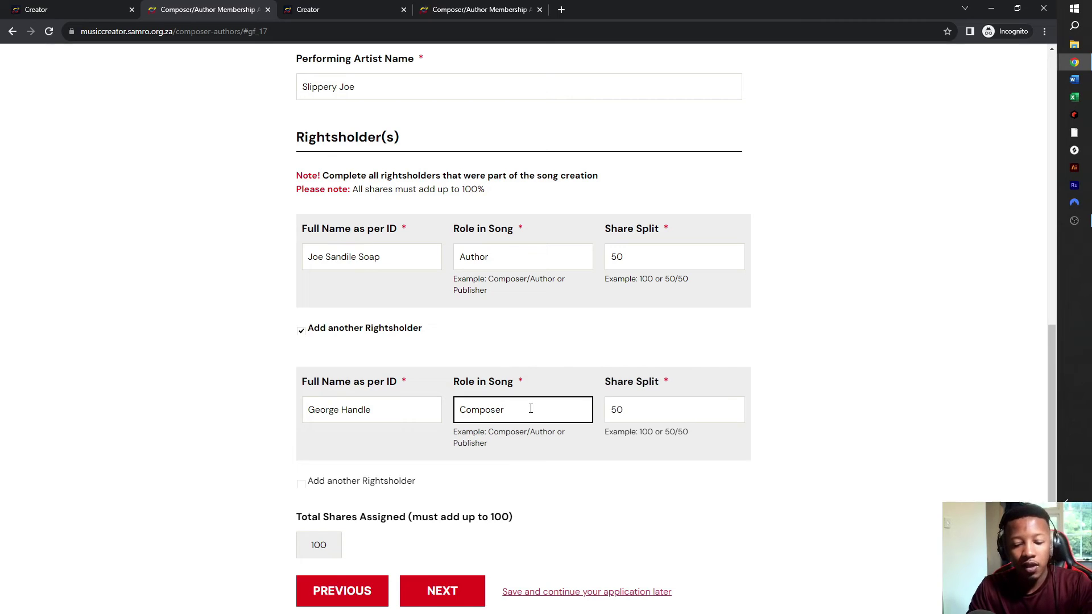
pyautogui.write('/Auth')
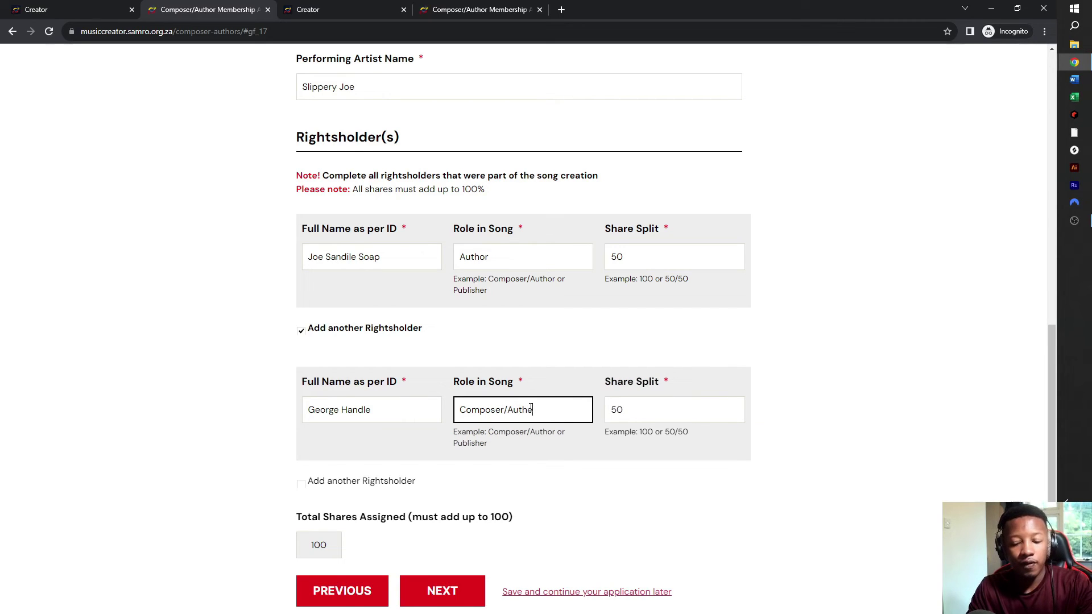
pyautogui.write('or')
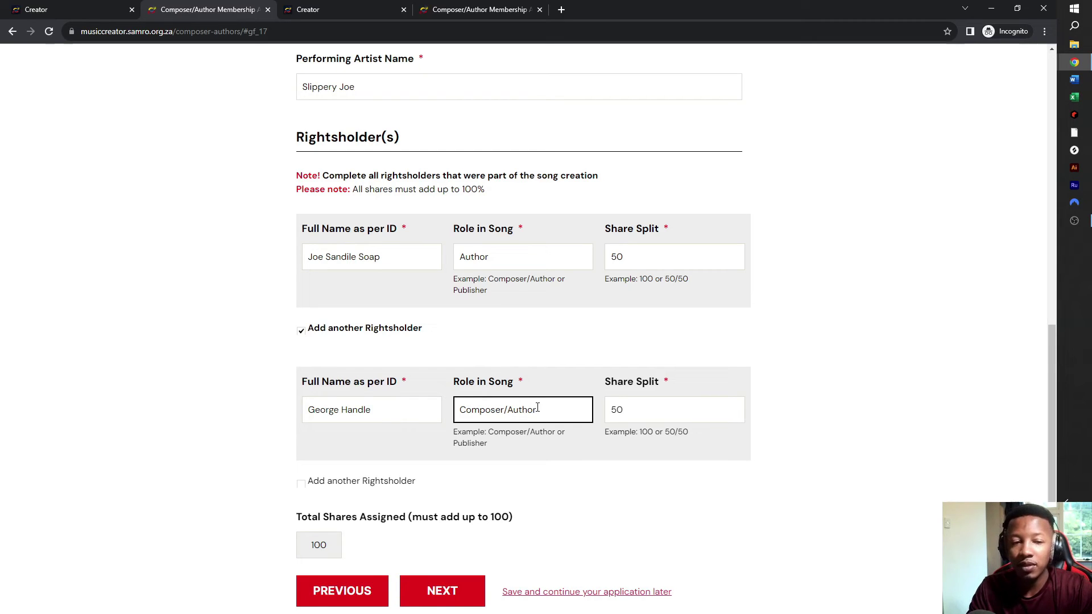
pyautogui.moveTo(537, 408); pyautogui.dragTo(439, 416)
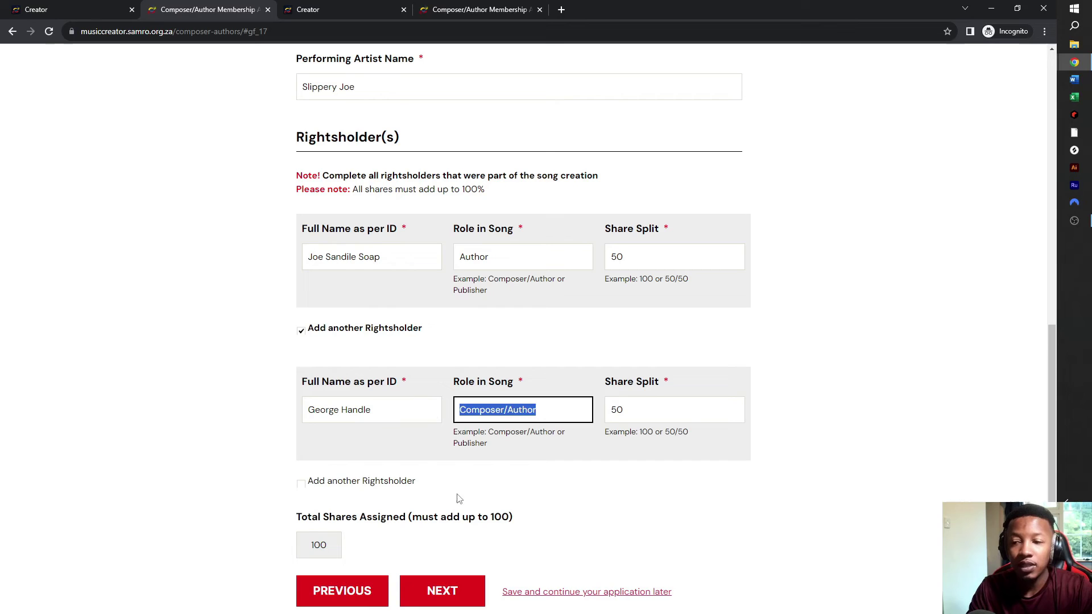
pyautogui.click(547, 413)
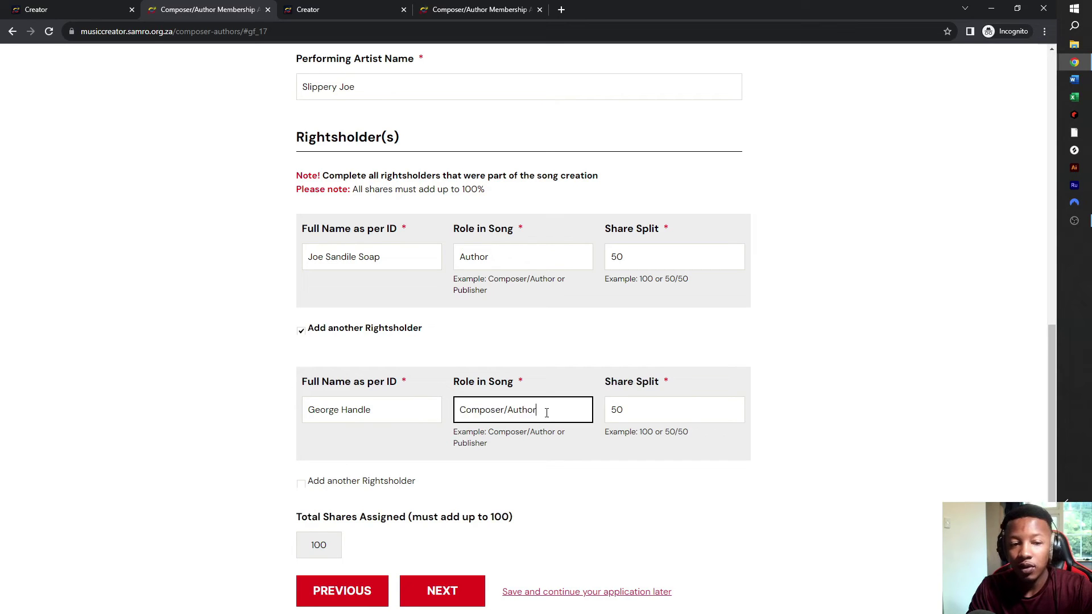
pyautogui.press('BackSpace')
pyautogui.press('BackSpace')
pyautogui.press('BackSpace')
pyautogui.press('BackSpace')
pyautogui.press('BackSpace')
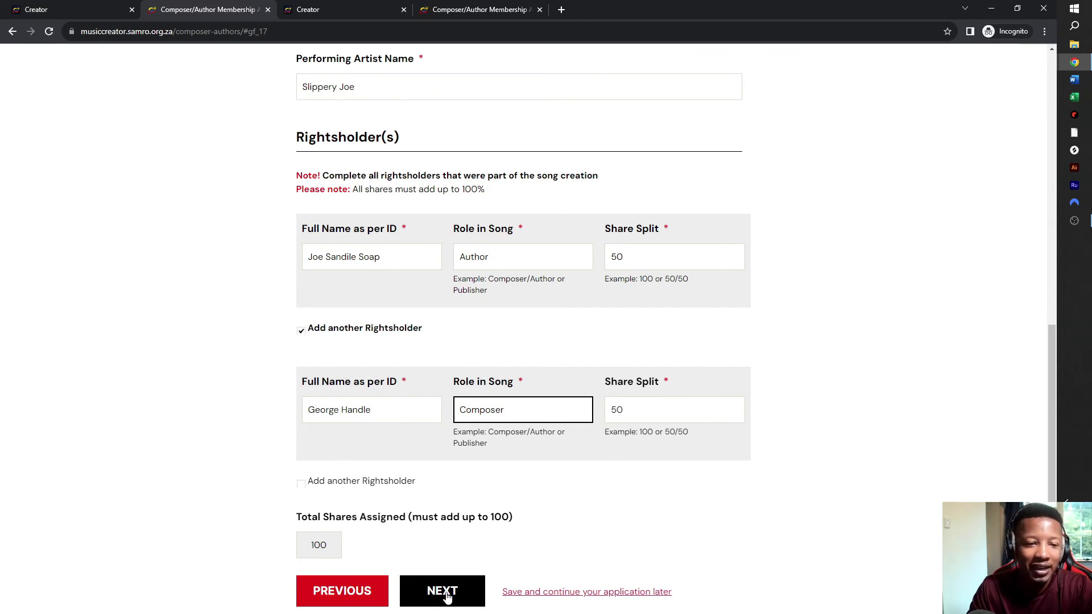
# - Continue to Part C and sign the Deed of Assignment as assignor, redoing the first attempt
pyautogui.click(445, 592)
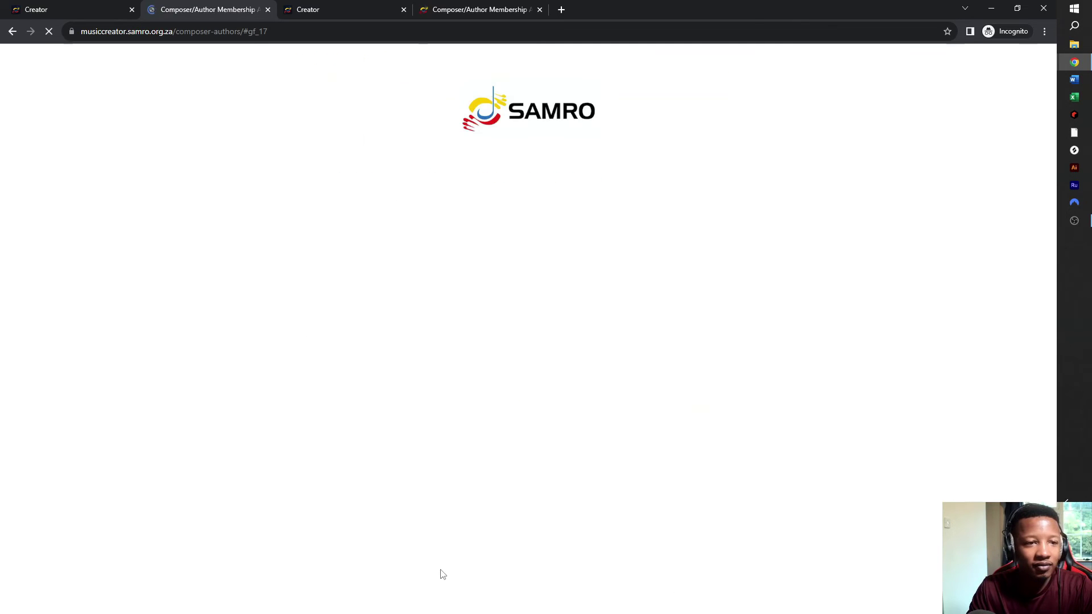
pyautogui.scroll(2, 520, 355)
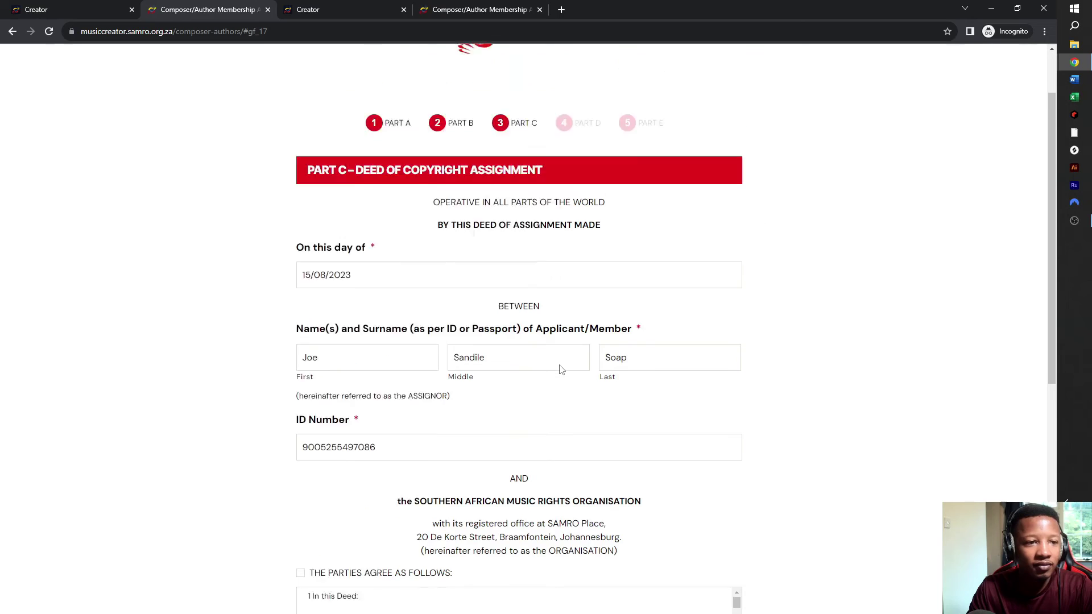
pyautogui.scroll(-2, 602, 323)
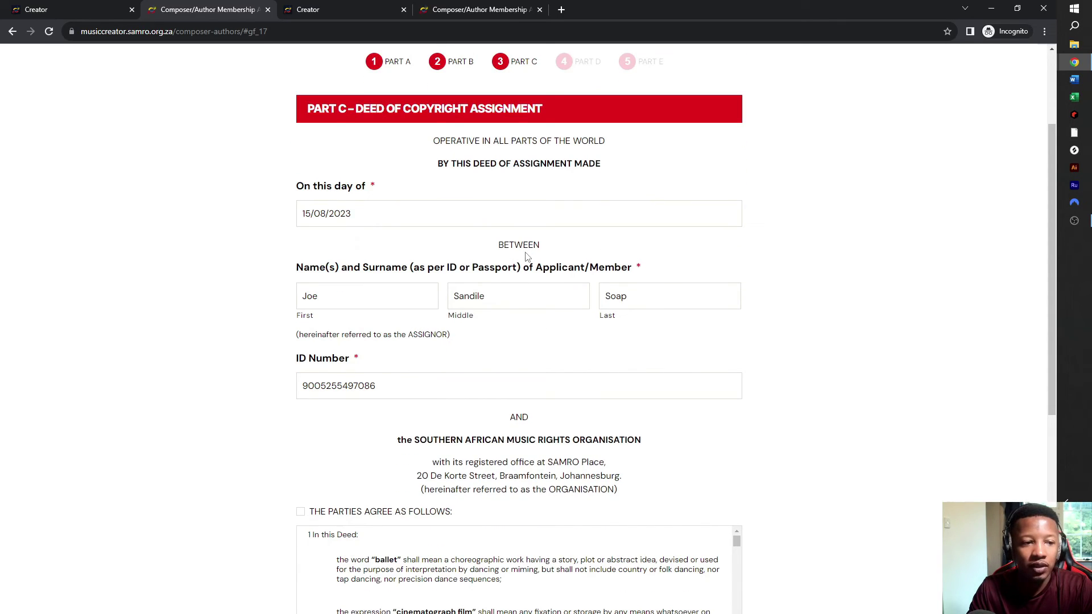
pyautogui.scroll(-3, 526, 259)
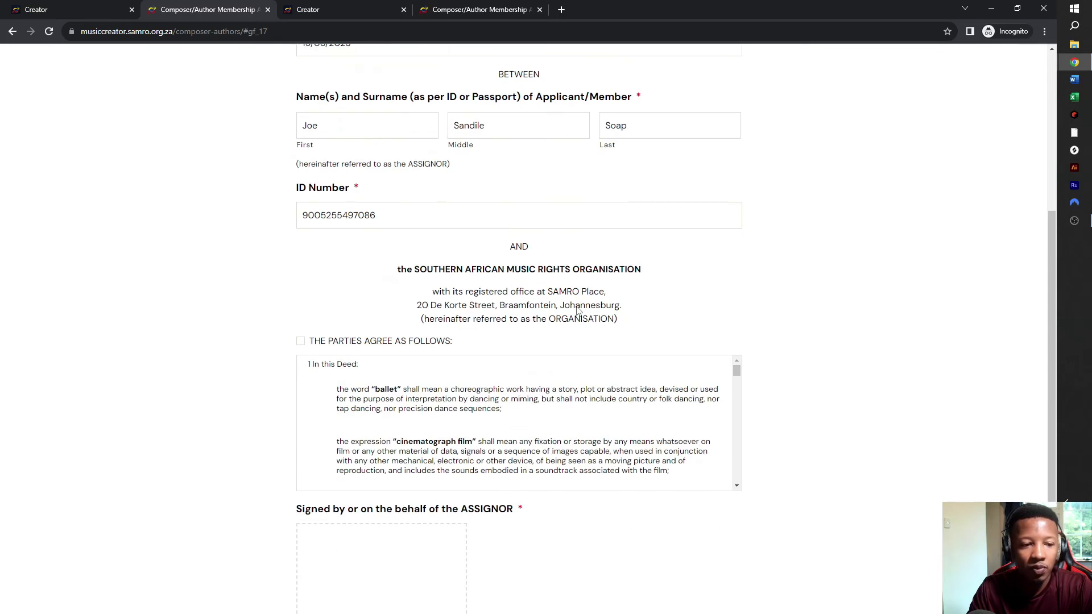
pyautogui.scroll(-2, 552, 333)
pyautogui.scroll(-1, 518, 345)
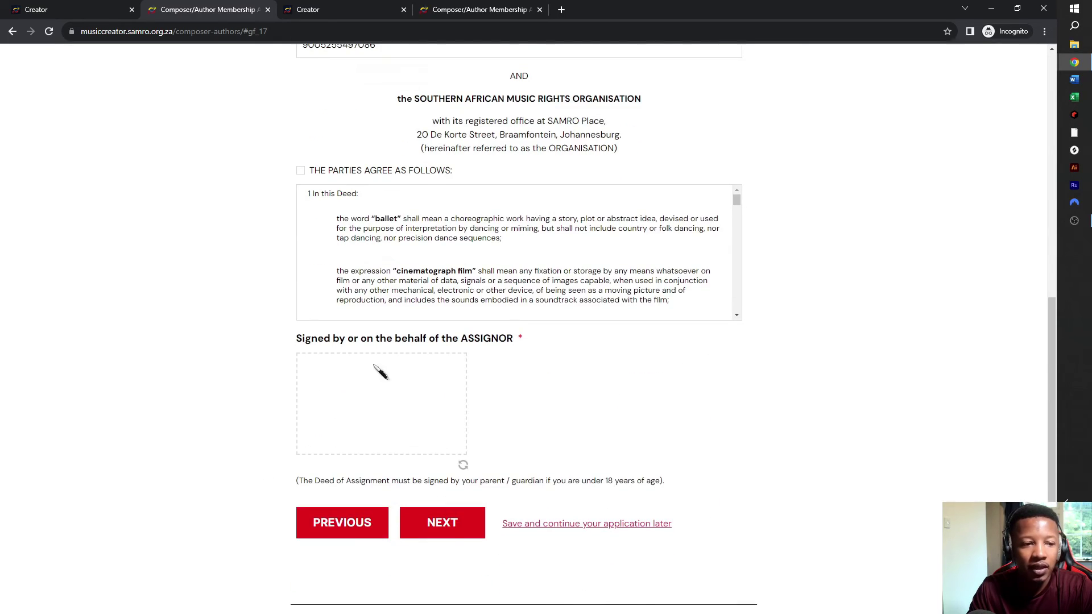
pyautogui.scroll(4, 438, 312)
pyautogui.scroll(-4, 438, 322)
pyautogui.scroll(-1, 438, 322)
pyautogui.moveTo(316, 410)
pyautogui.mouseDown()
pyautogui.moveTo(340, 329)
pyautogui.moveTo(309, 339)
pyautogui.mouseUp()
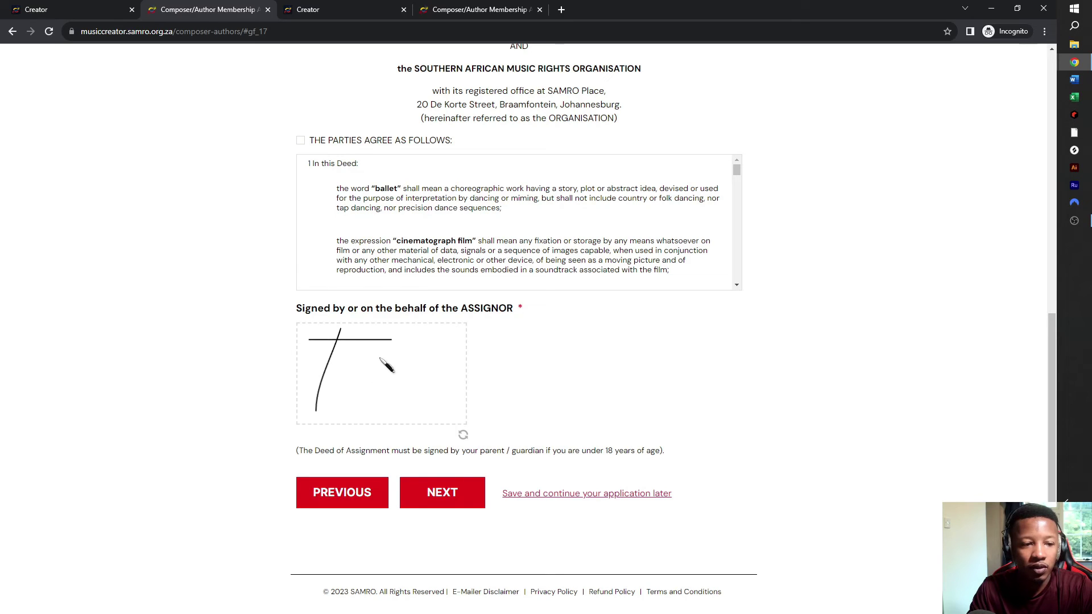
pyautogui.click(463, 436)
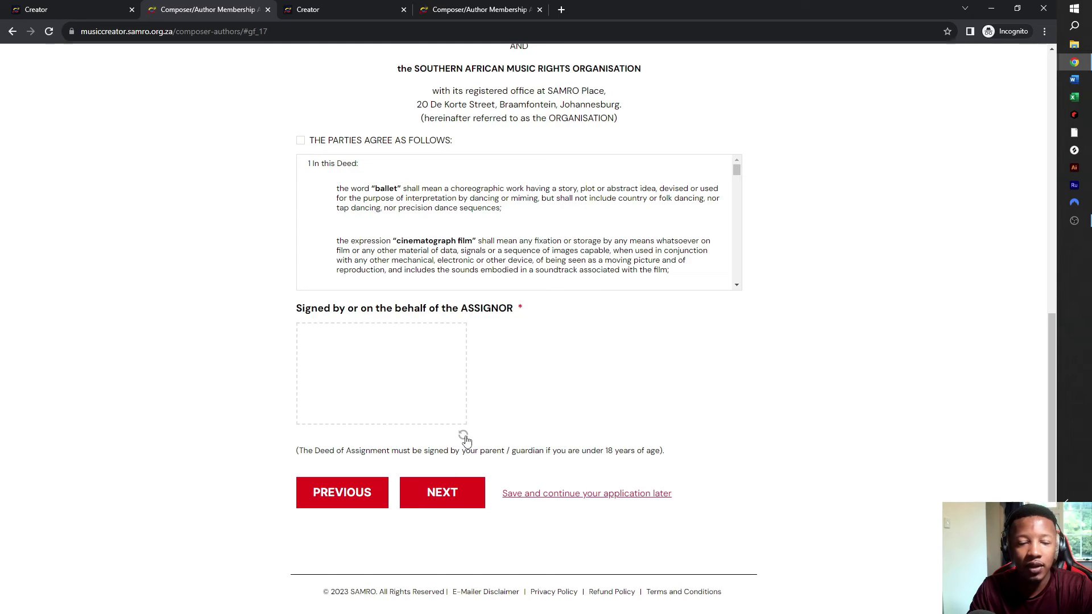
pyautogui.moveTo(326, 346)
pyautogui.mouseDown()
pyautogui.moveTo(334, 357)
pyautogui.moveTo(314, 370)
pyautogui.moveTo(378, 392)
pyautogui.moveTo(369, 376)
pyautogui.moveTo(397, 384)
pyautogui.moveTo(387, 405)
pyautogui.moveTo(407, 394)
pyautogui.mouseUp()
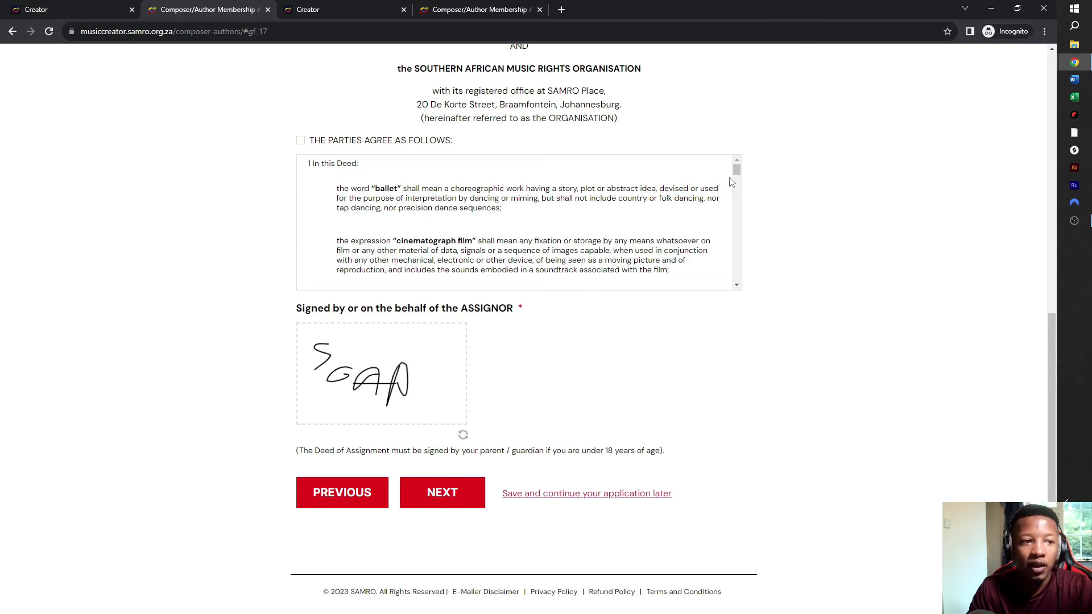
# - Accept THE PARTIES AGREE AS FOLLOWS terms and submit Part C
pyautogui.moveTo(735, 172); pyautogui.dragTo(737, 161)
pyautogui.click(300, 143)
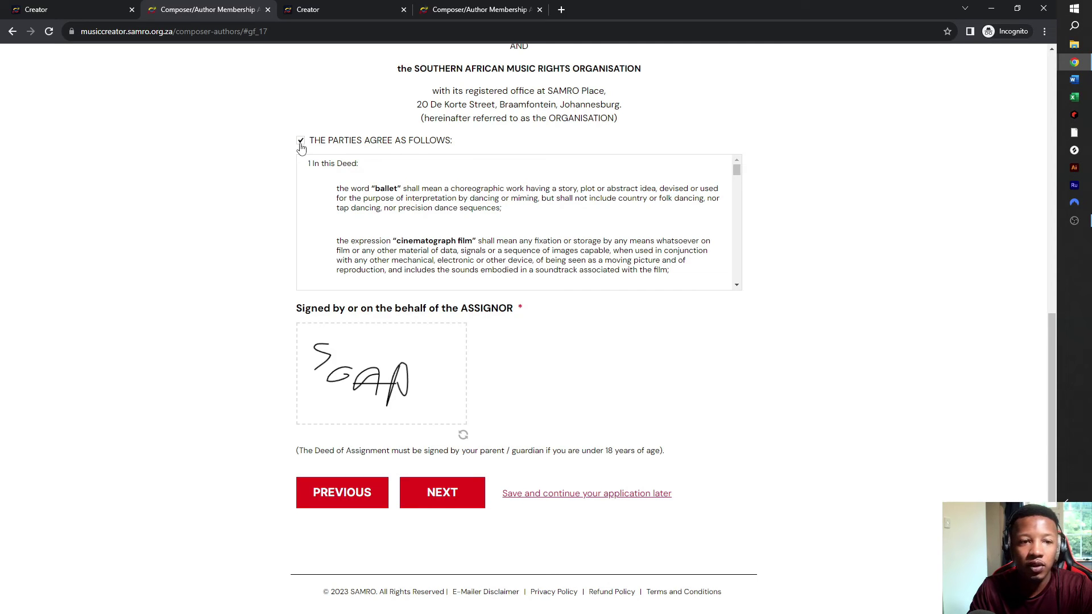
pyautogui.scroll(2, 331, 236)
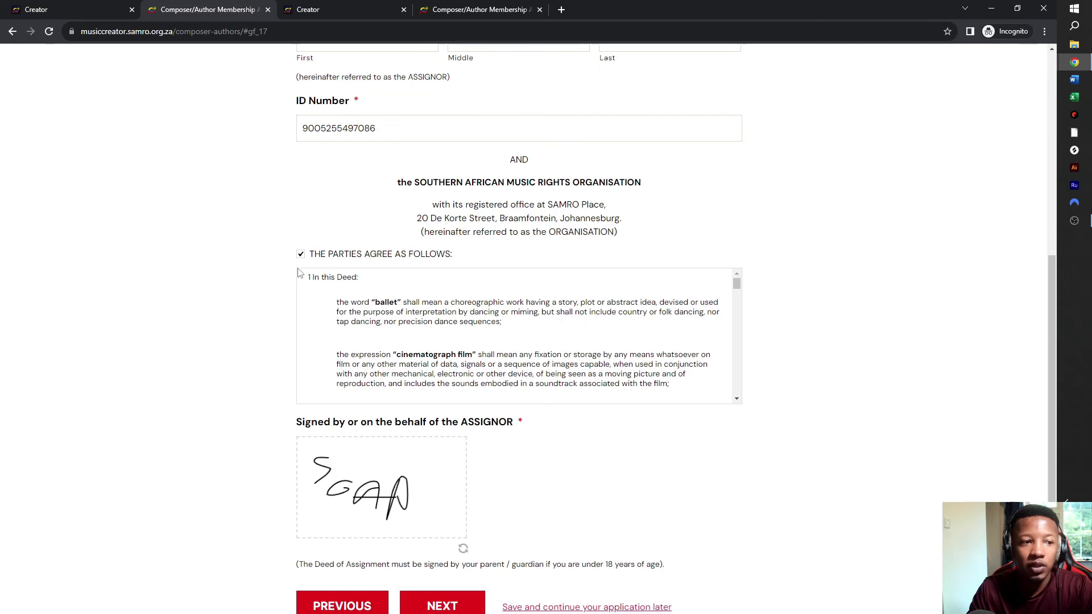
pyautogui.scroll(6, 470, 340)
pyautogui.scroll(-6, 472, 337)
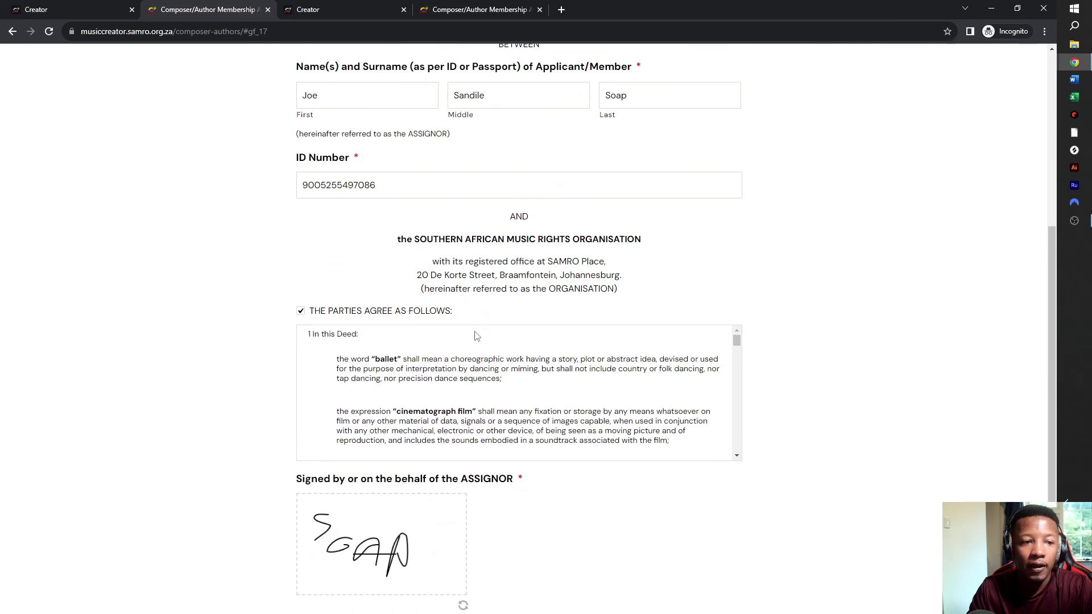
pyautogui.scroll(-3, 478, 336)
pyautogui.scroll(-3, 673, 480)
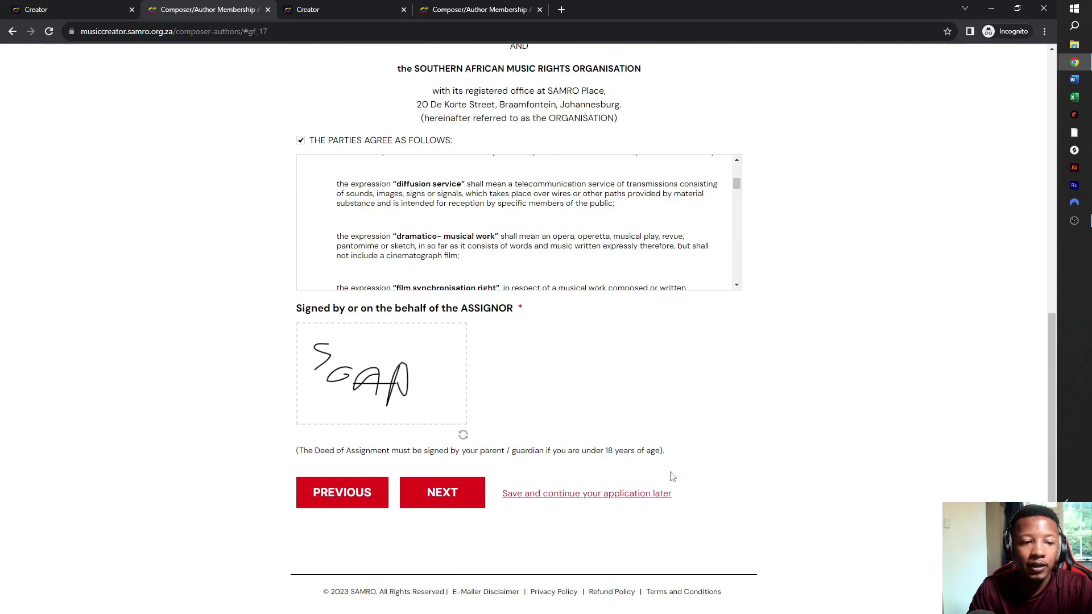
pyautogui.click(452, 491)
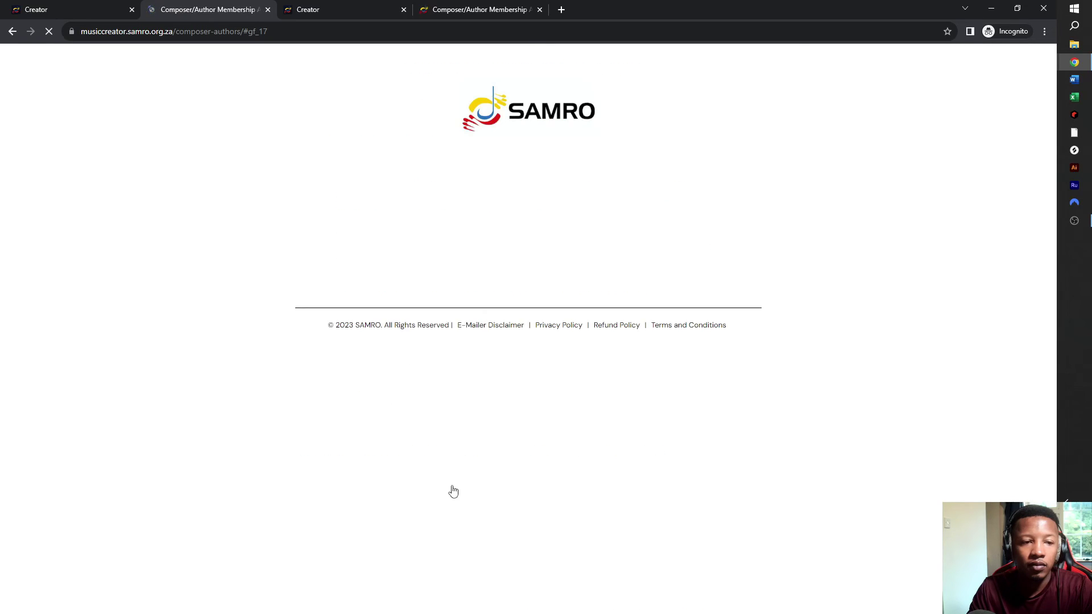
pyautogui.scroll(-2, 453, 490)
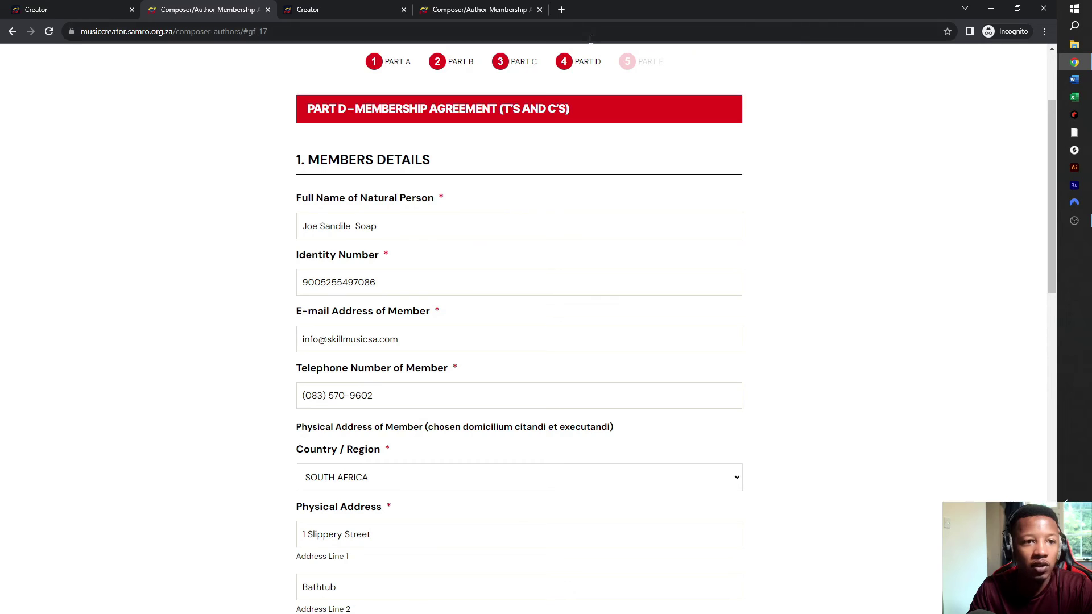
pyautogui.scroll(-5, 554, 205)
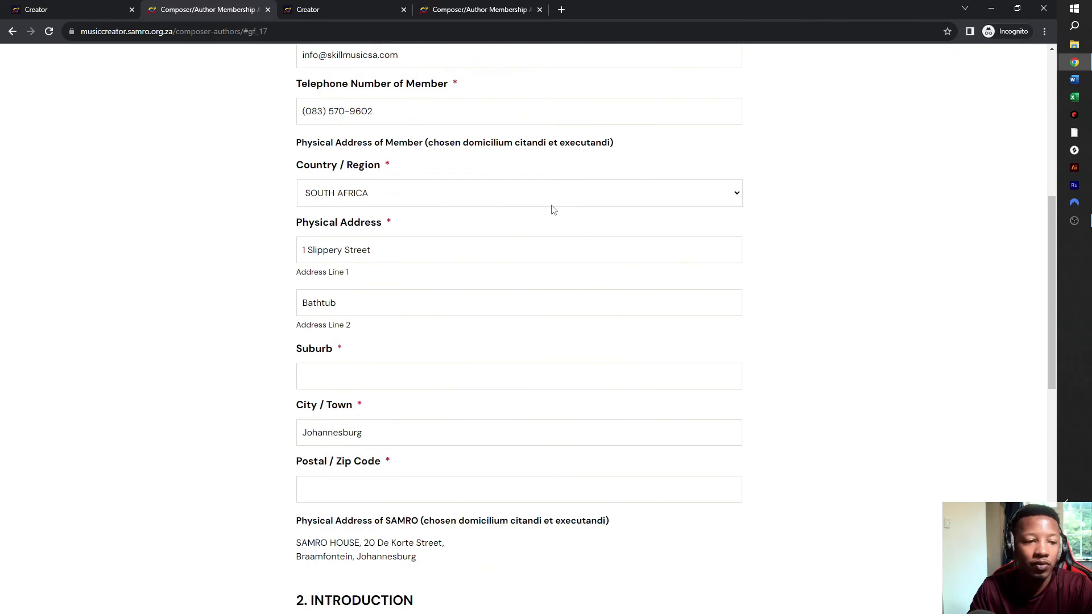
pyautogui.scroll(-2, 551, 213)
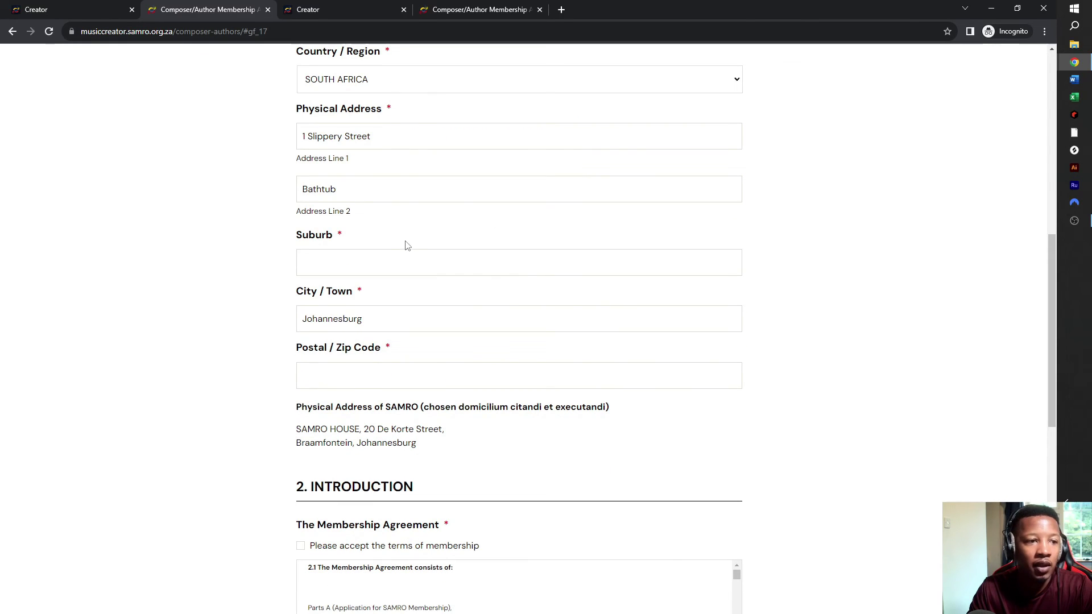
pyautogui.scroll(-4, 512, 296)
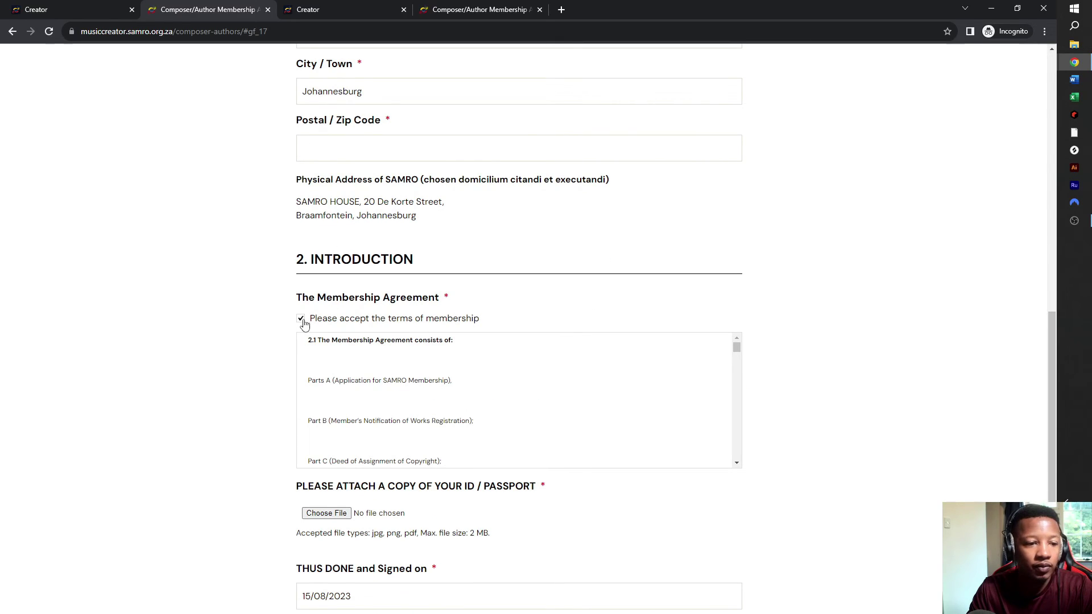
pyautogui.scroll(-6, 331, 390)
pyautogui.scroll(-2, 438, 450)
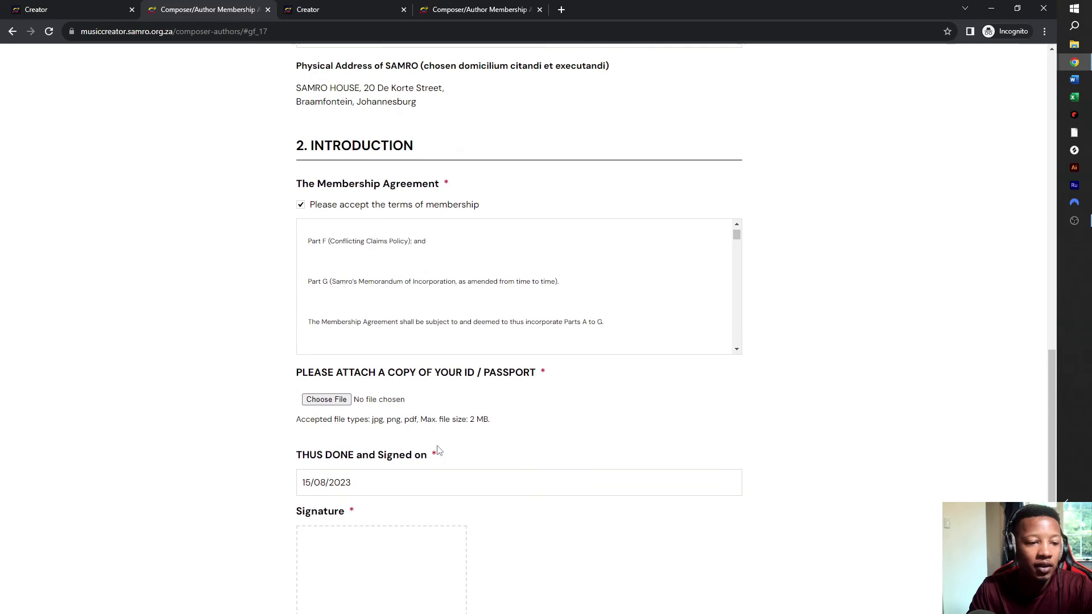
pyautogui.click(329, 401)
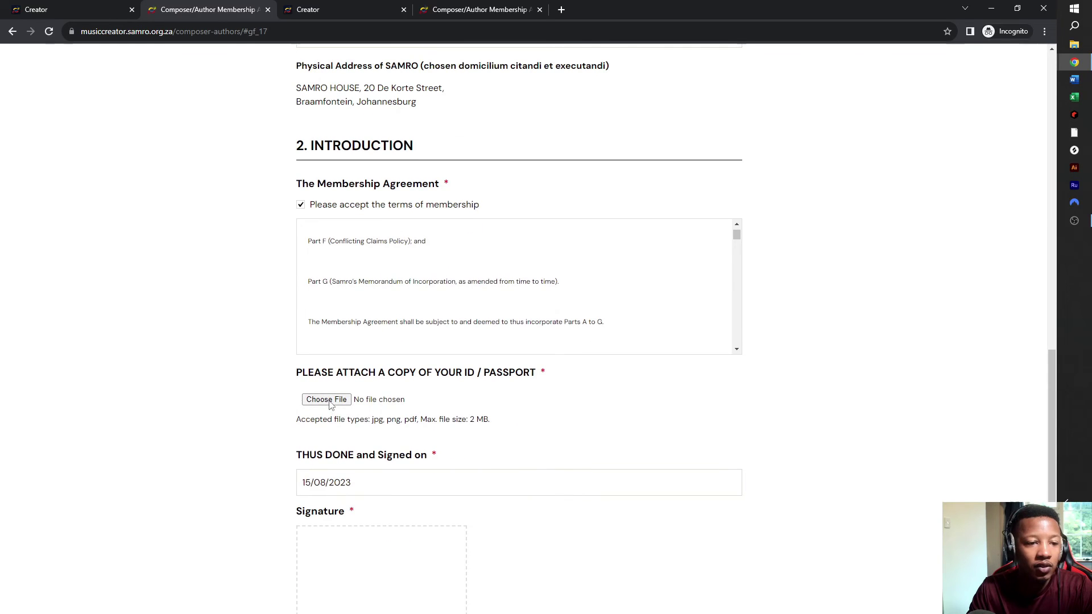
# - Upload the order PDF from the Downloads folder as the ID/passport copy
pyautogui.click(328, 400)
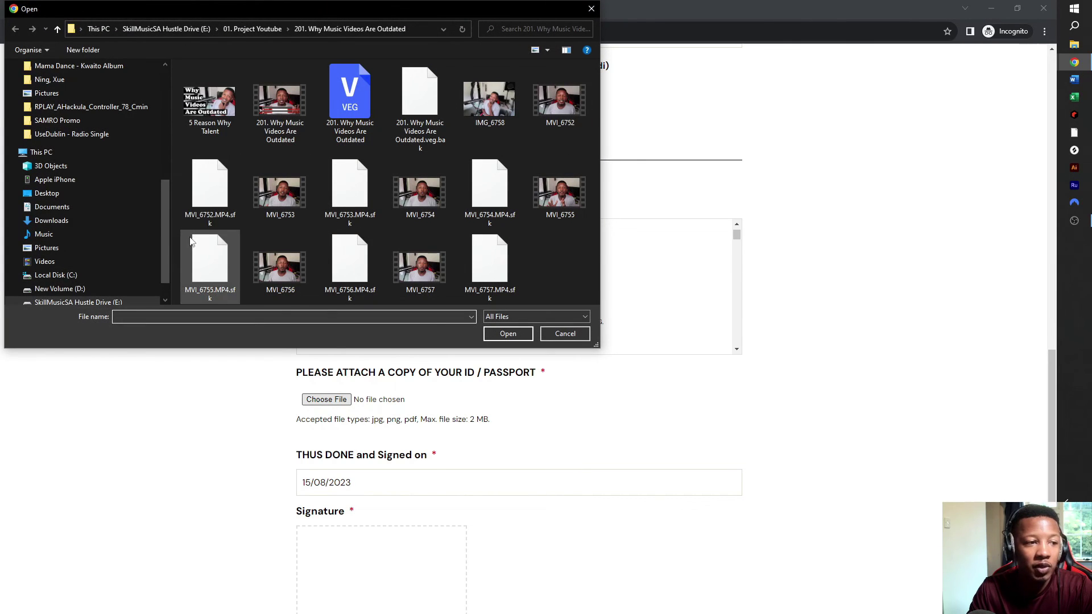
pyautogui.moveTo(166, 213); pyautogui.dragTo(182, 105)
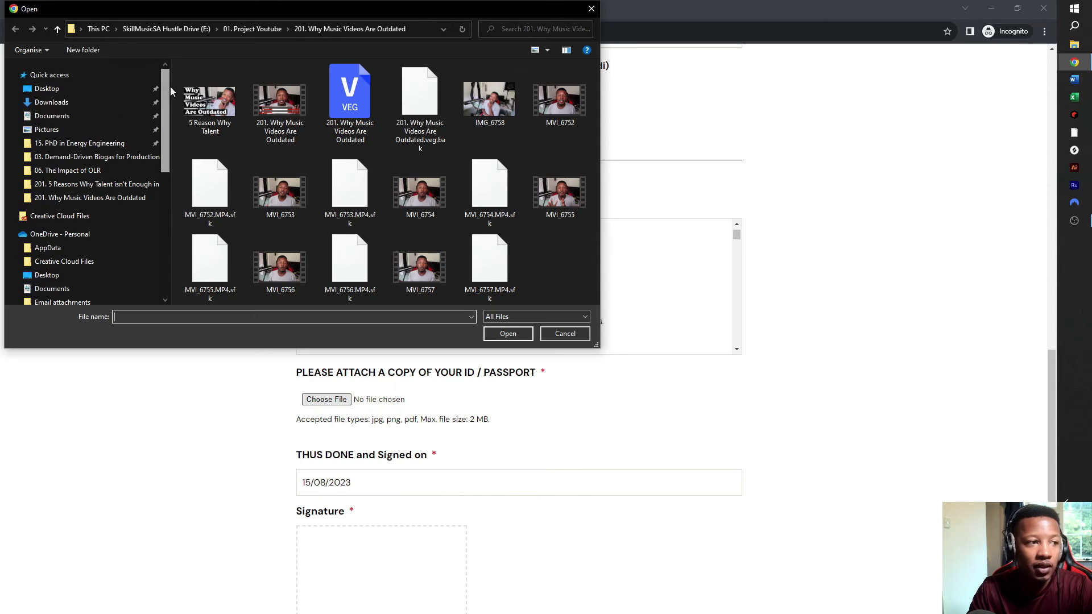
pyautogui.click(82, 101)
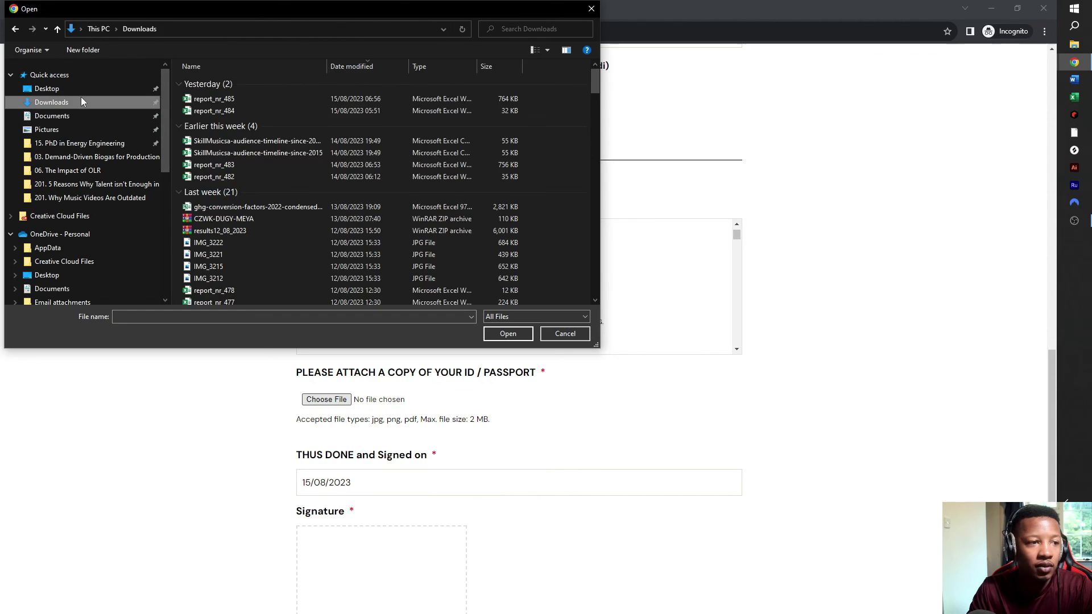
pyautogui.scroll(-5, 363, 176)
pyautogui.scroll(-4, 268, 170)
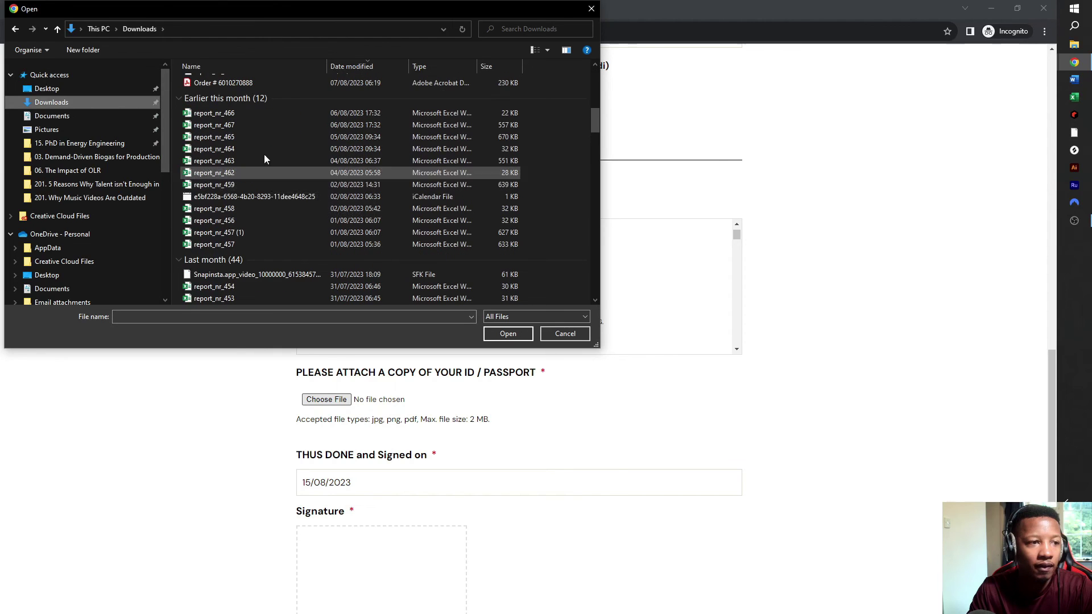
pyautogui.scroll(2, 250, 143)
pyautogui.click(244, 151)
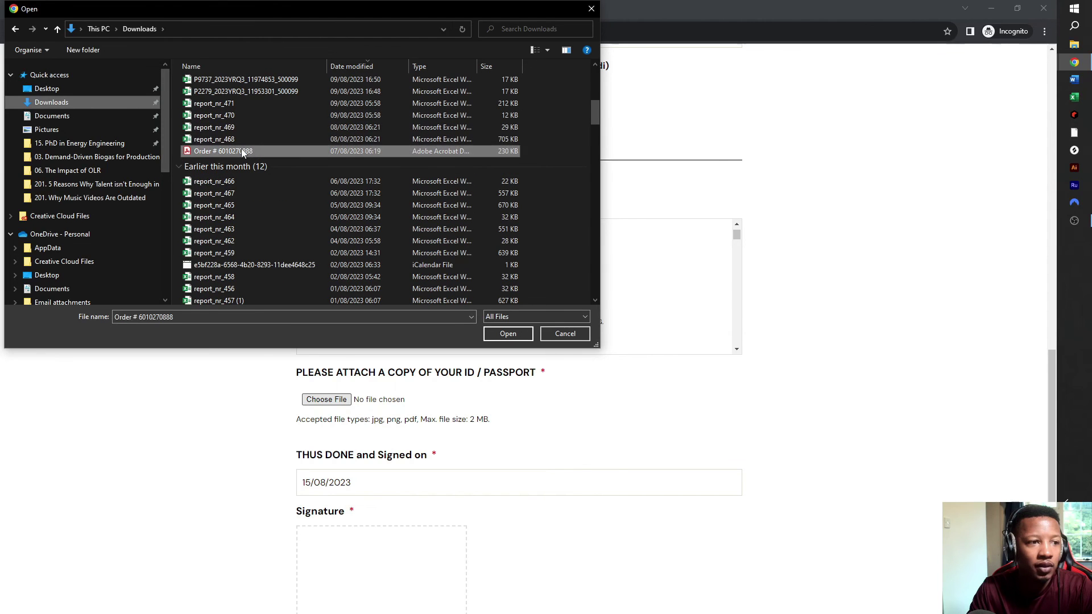
pyautogui.click(518, 336)
pyautogui.scroll(-6, 480, 324)
# - Sign the Part D membership agreement and submit it with NEXT
pyautogui.scroll(-5, 690, 319)
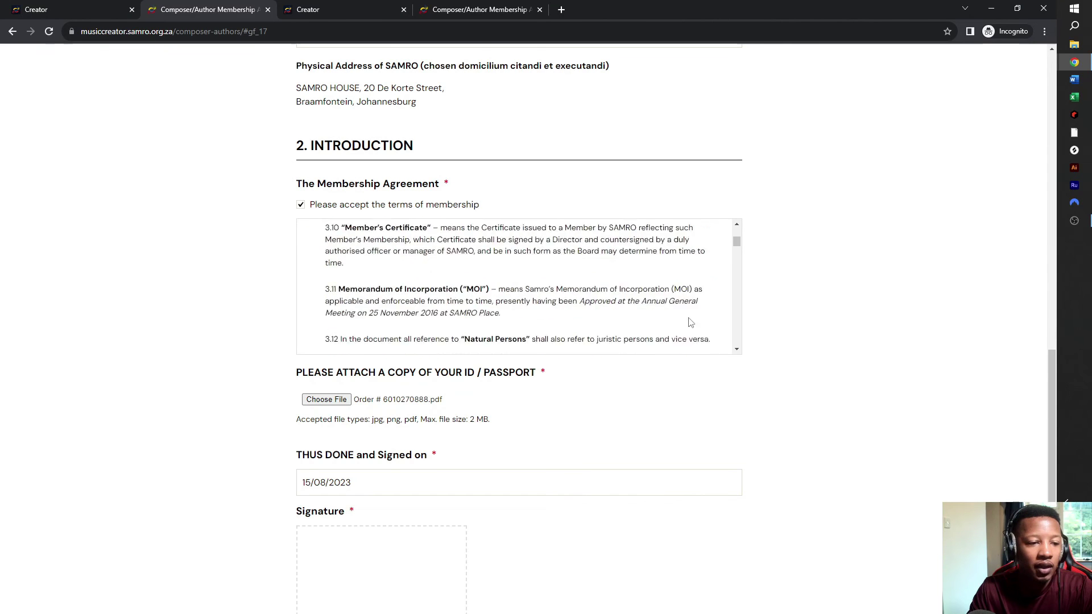
pyautogui.scroll(-3, 782, 347)
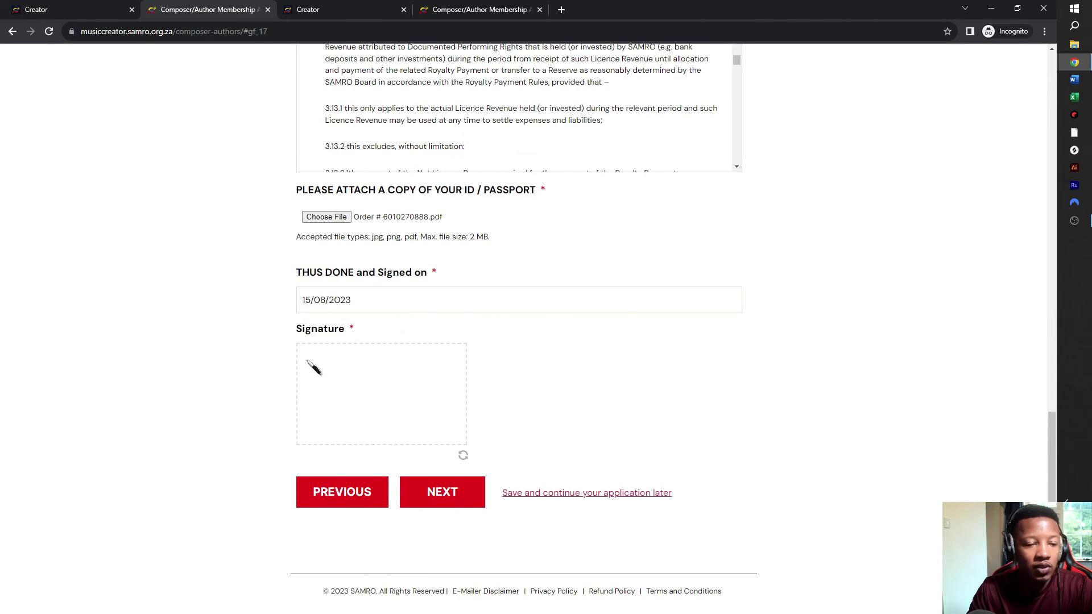
pyautogui.moveTo(320, 366)
pyautogui.mouseDown()
pyautogui.moveTo(333, 391)
pyautogui.moveTo(318, 405)
pyautogui.moveTo(333, 419)
pyautogui.moveTo(372, 416)
pyautogui.moveTo(328, 393)
pyautogui.mouseUp()
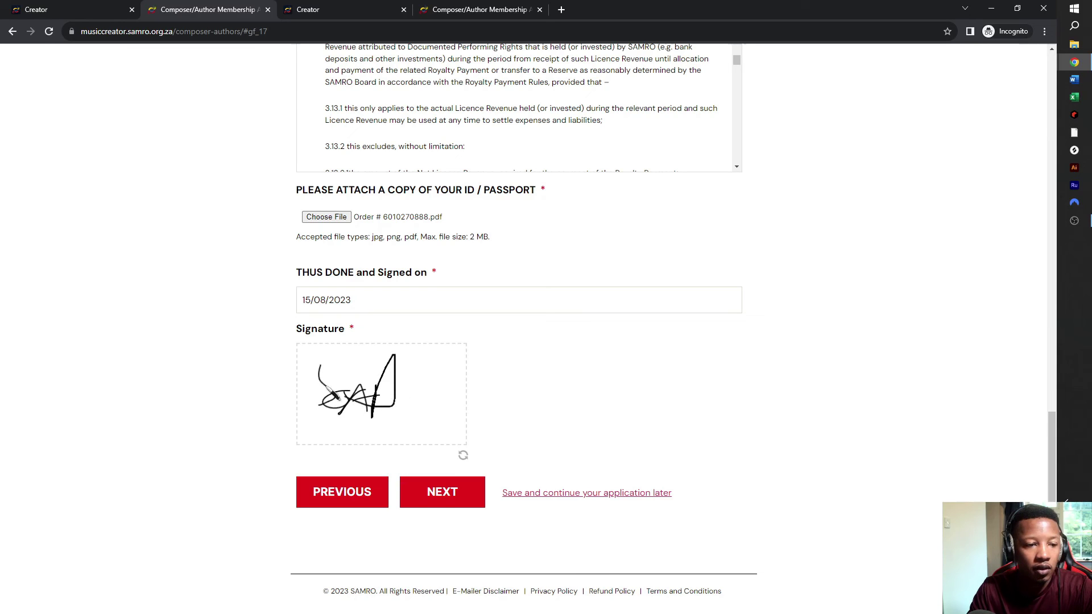
pyautogui.click(442, 493)
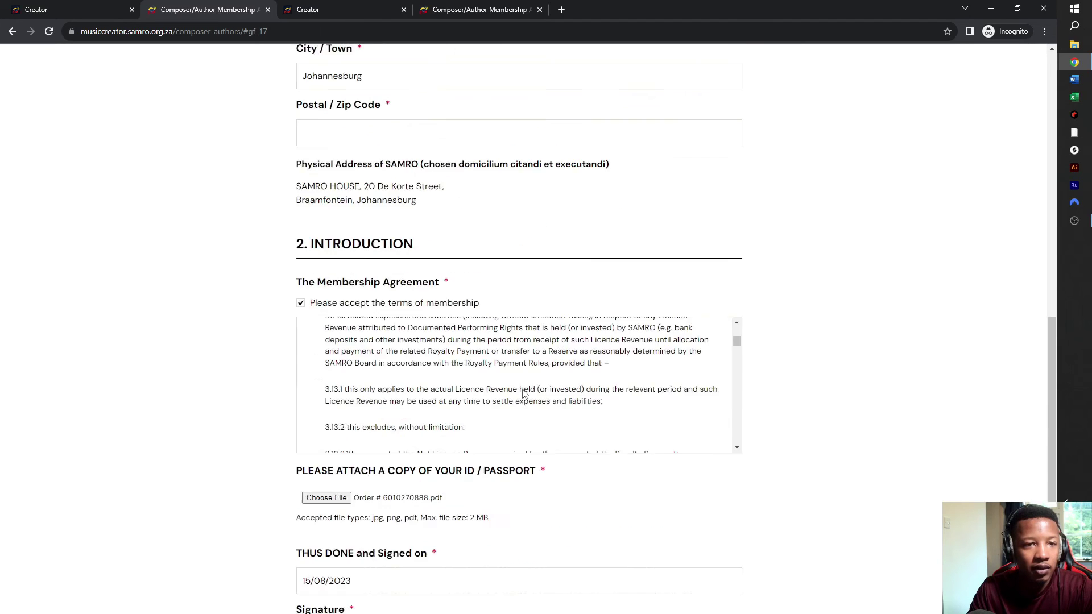
pyautogui.scroll(-20, 523, 370)
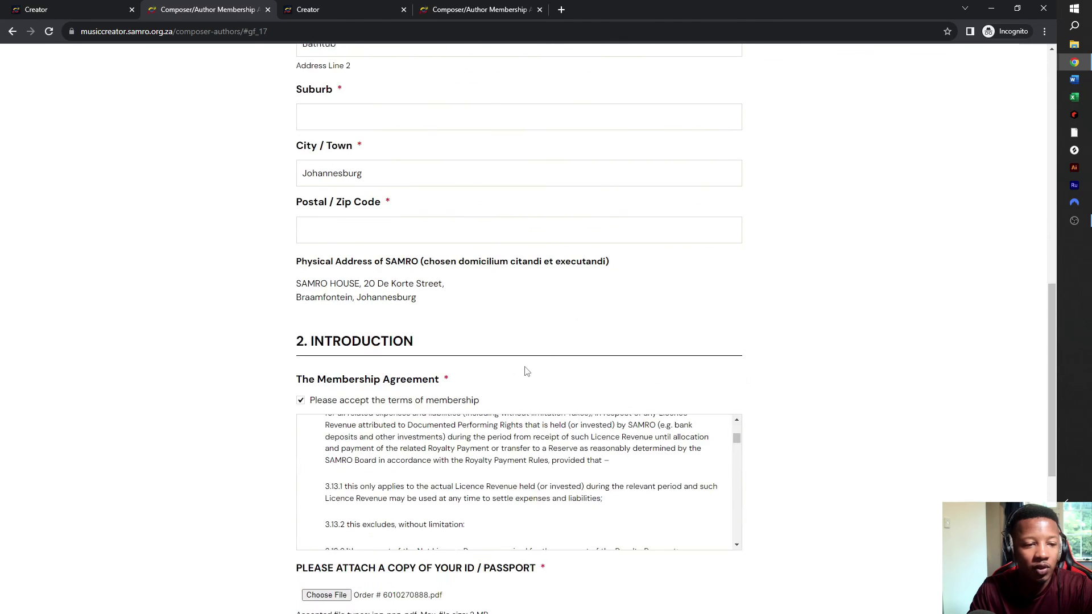
pyautogui.click(452, 491)
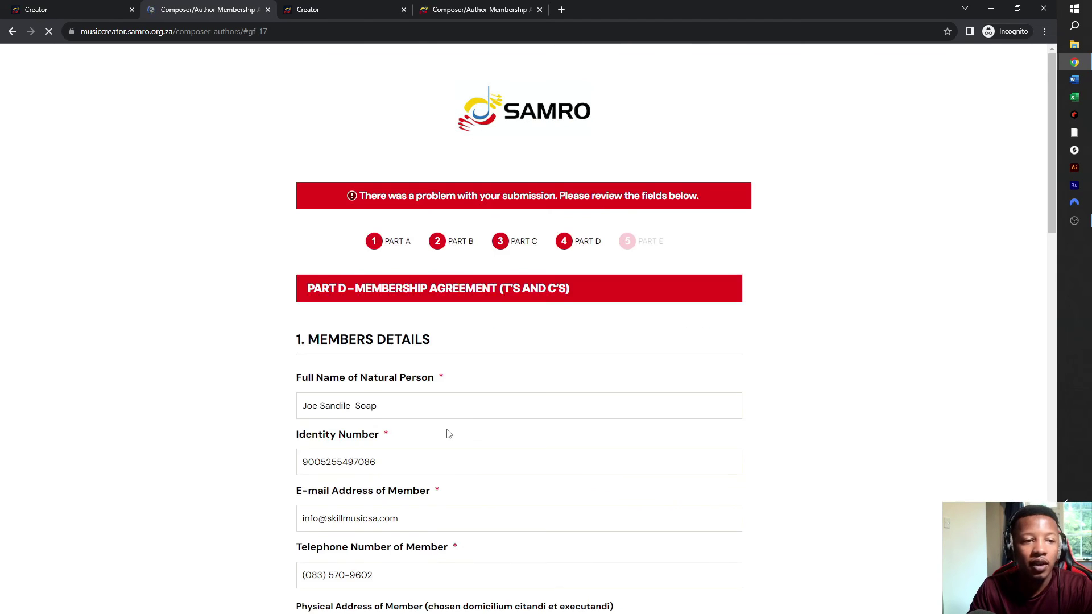
# - Enter the member's suburb in the physical address
pyautogui.scroll(-5, 478, 244)
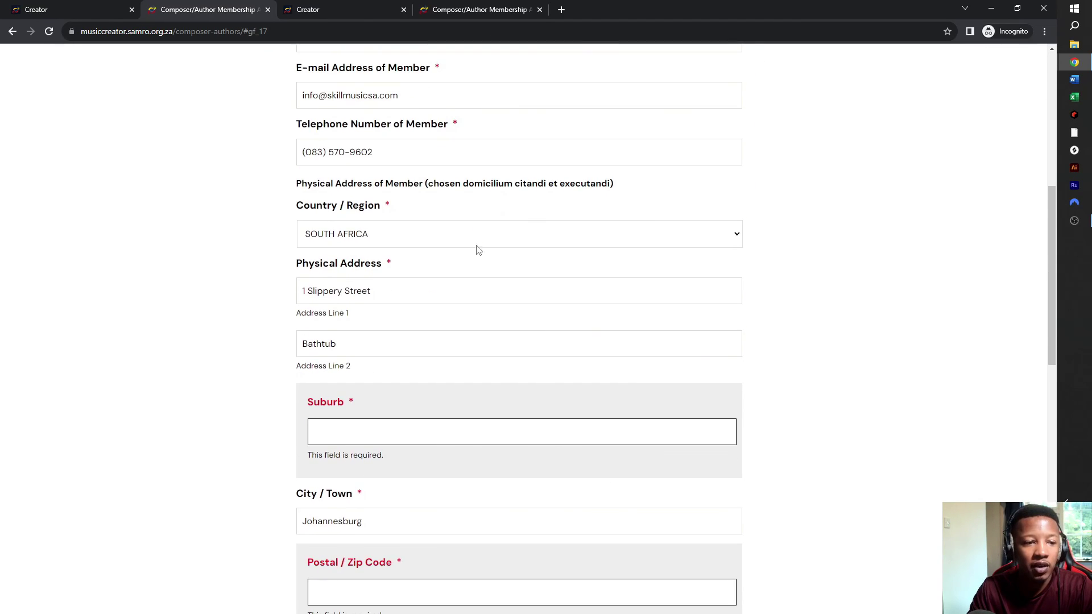
pyautogui.click(381, 427)
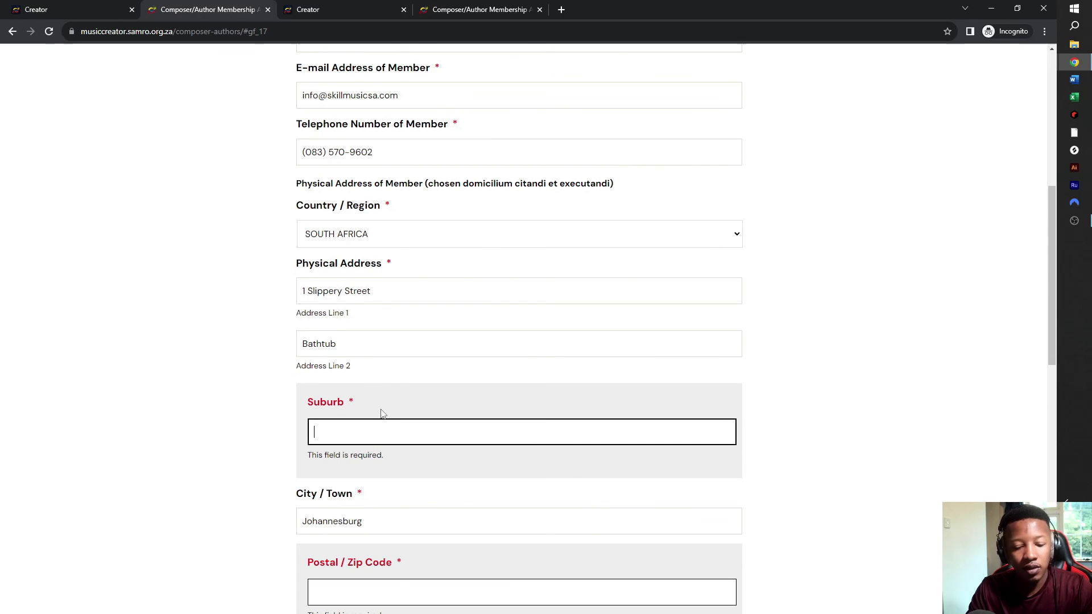
pyautogui.write('D')
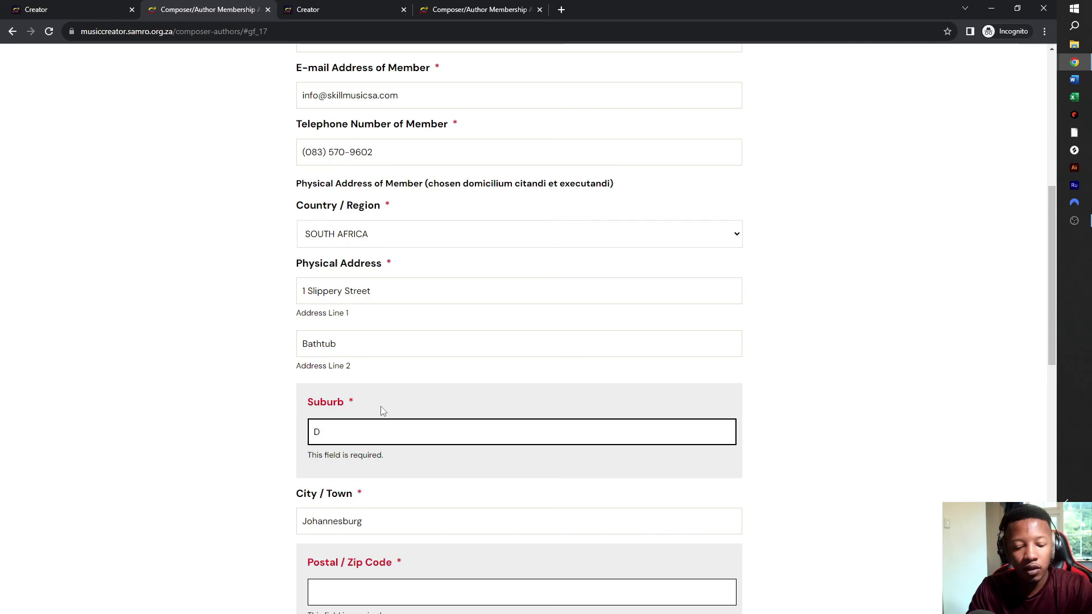
pyautogui.press('BackSpace')
pyautogui.write('B')
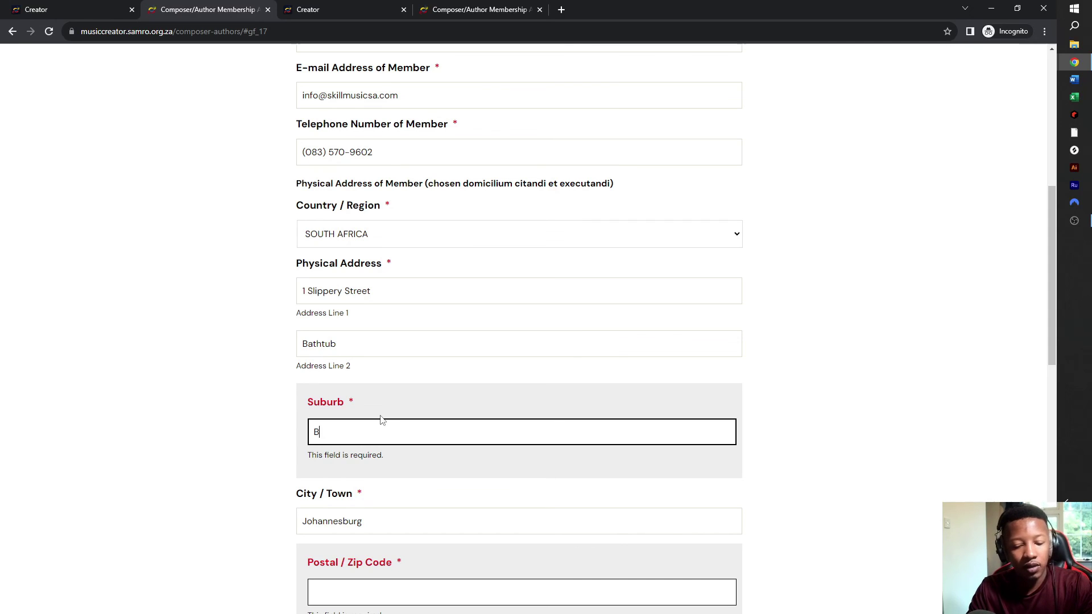
pyautogui.write('eacon Bay')
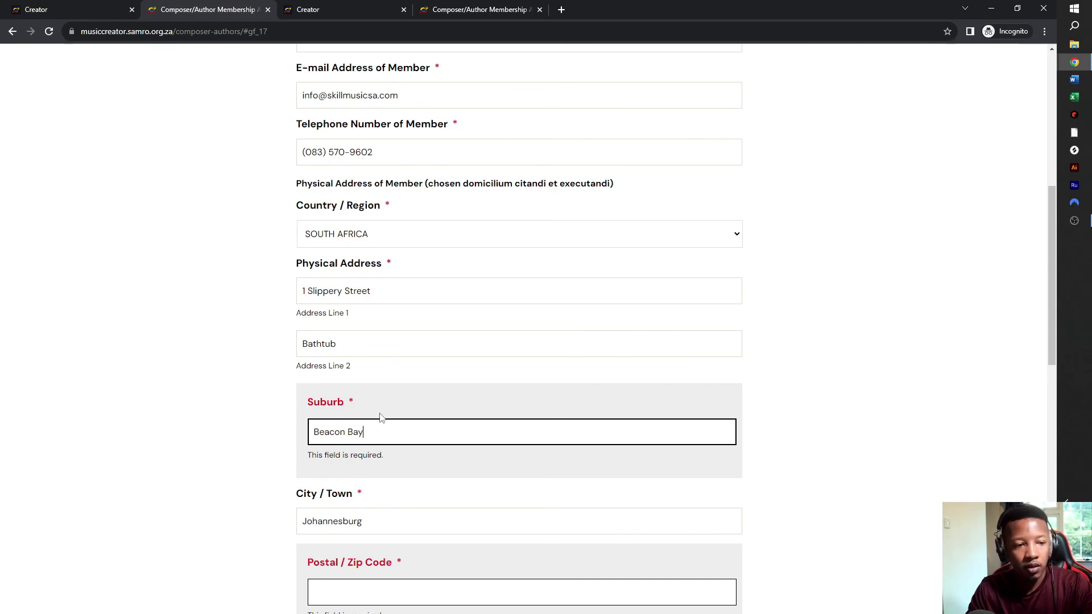
pyautogui.tripleClick(382, 435)
pyautogui.scroll(-3, 385, 438)
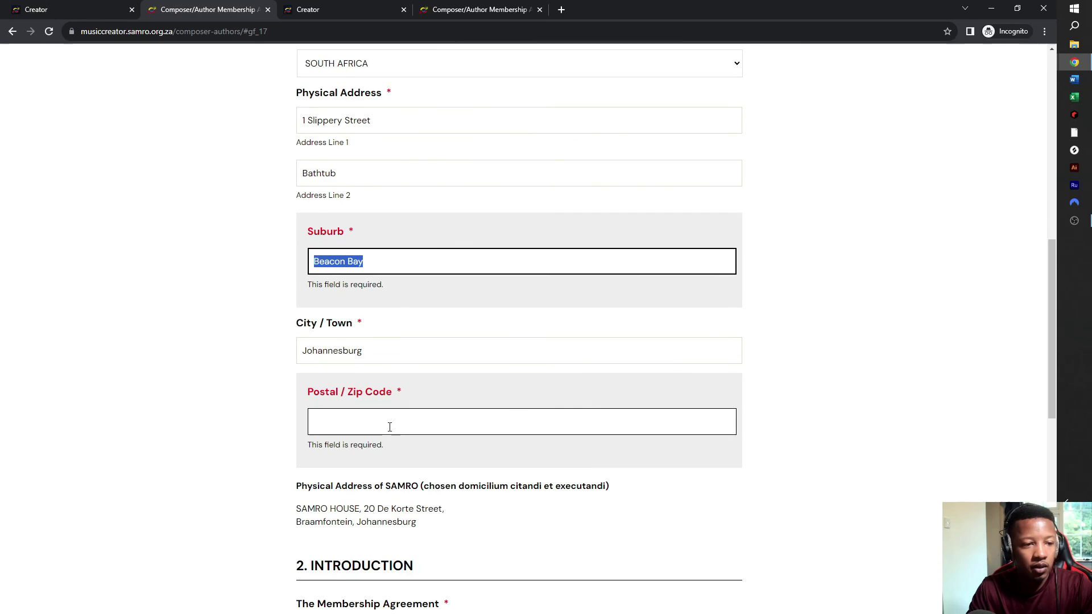
# - Enter the postal code and submit Part D to reach the payment page
pyautogui.click(390, 425)
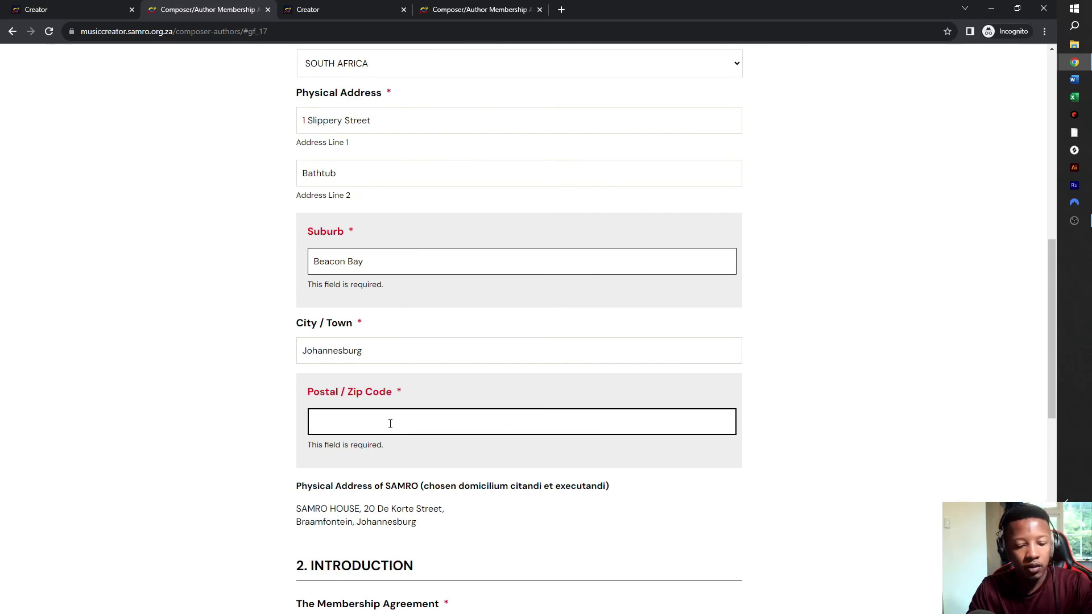
pyautogui.write('5')
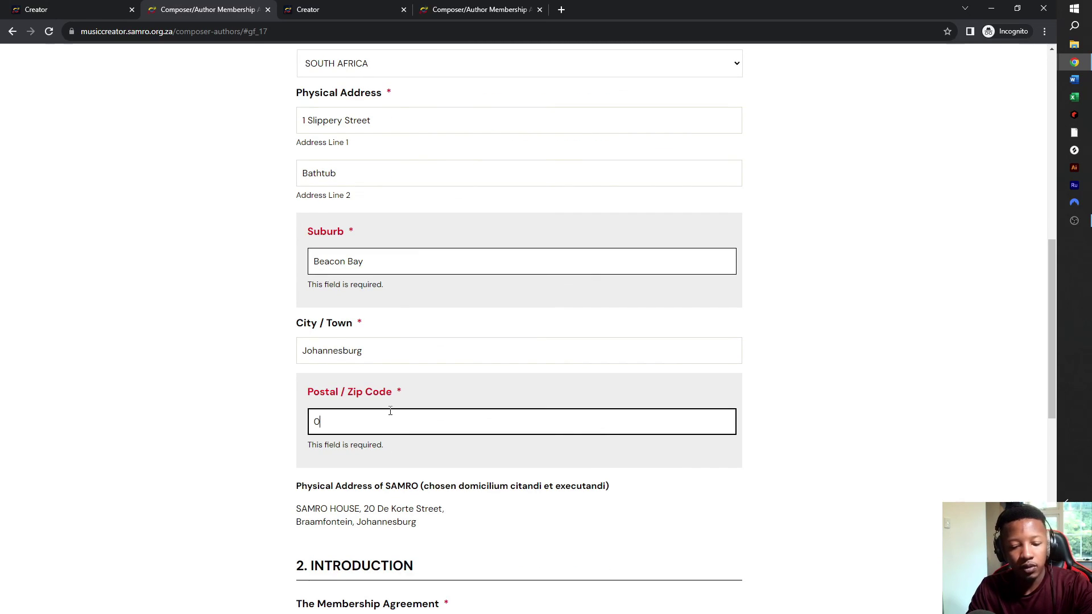
pyautogui.write('602')
pyautogui.doubleClick(390, 414)
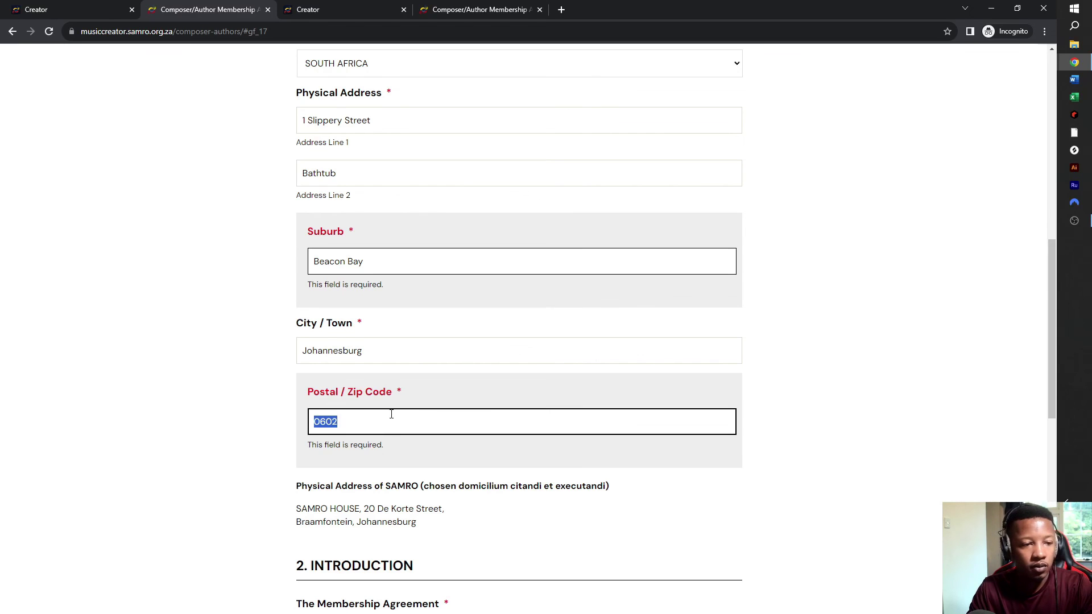
pyautogui.scroll(-9, 391, 414)
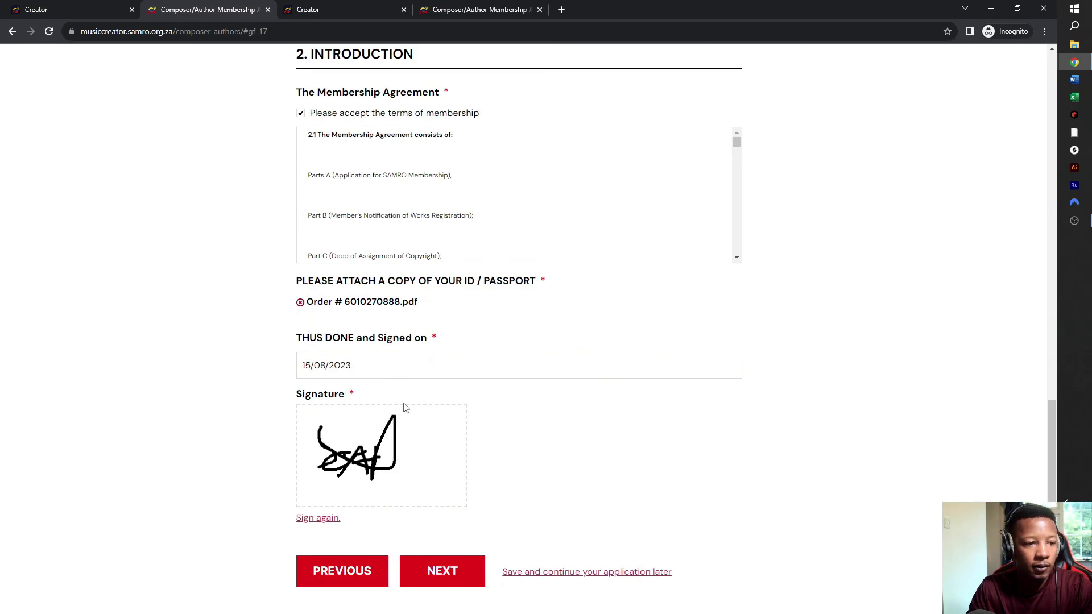
pyautogui.scroll(-2, 405, 407)
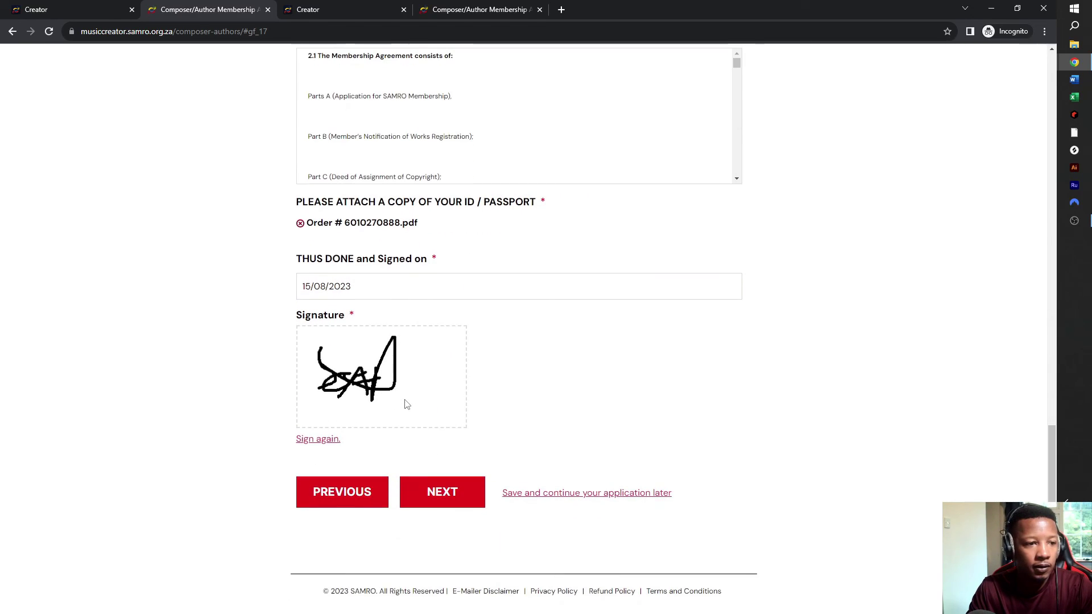
pyautogui.click(434, 496)
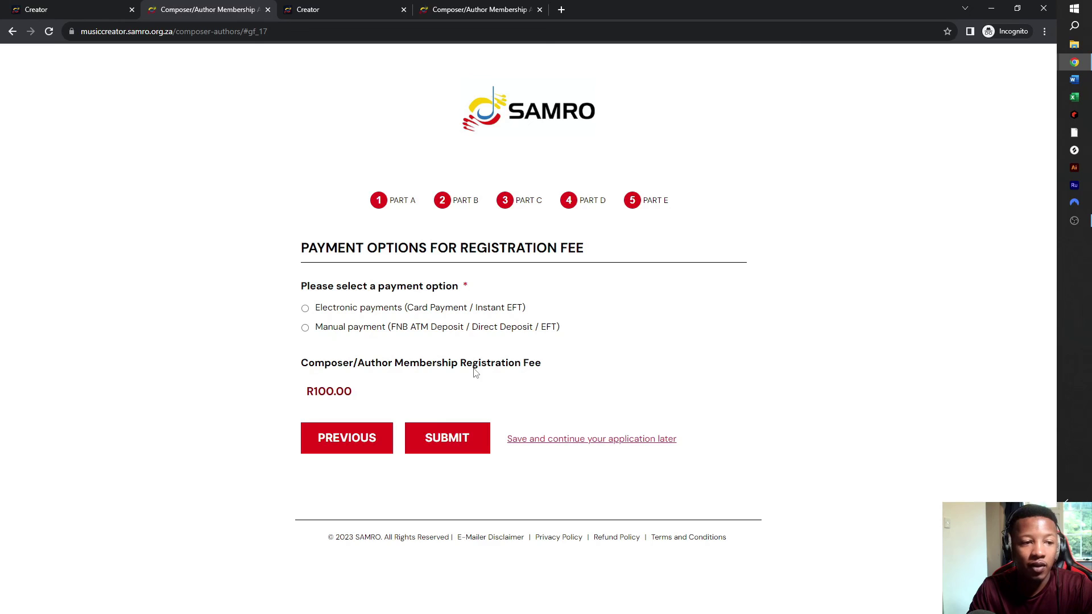
# - Look at the Manual payment options, then choose Electronic payments for the R100.00 registration fee
pyautogui.click(305, 328)
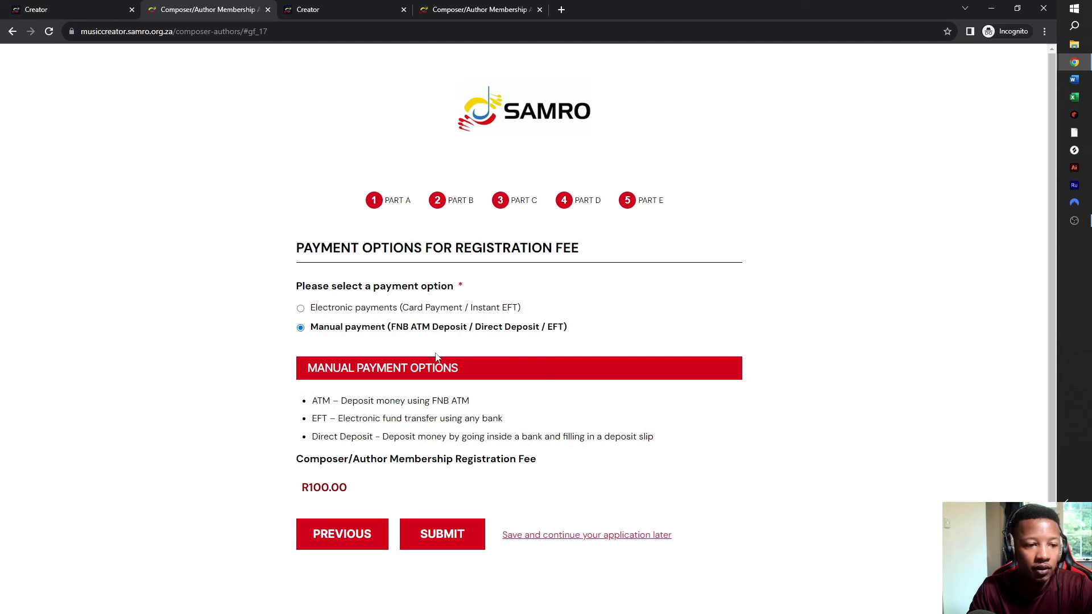
pyautogui.scroll(-1, 401, 364)
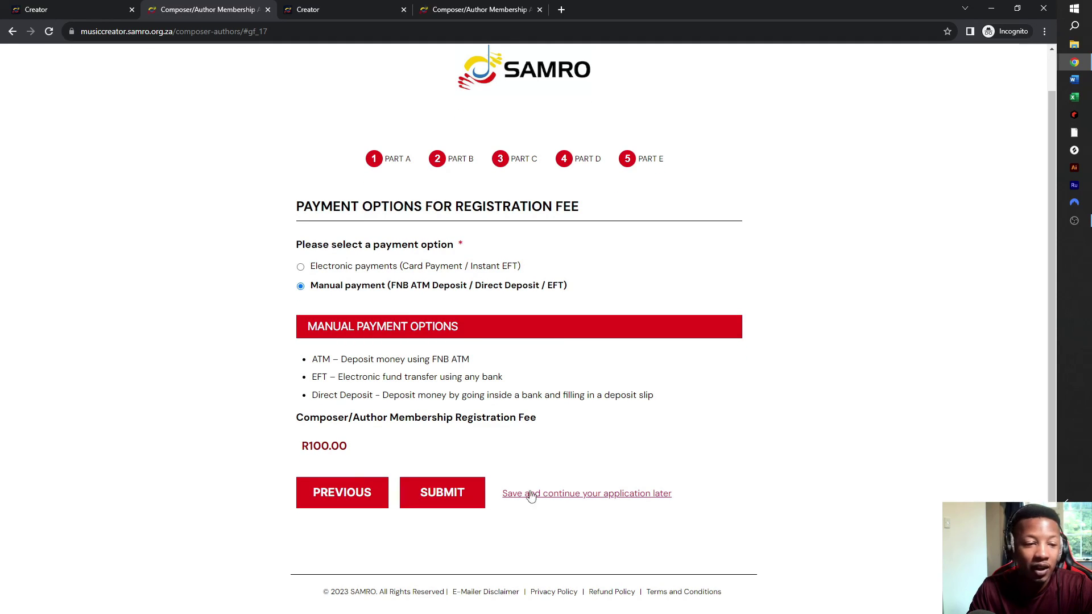
pyautogui.click(353, 267)
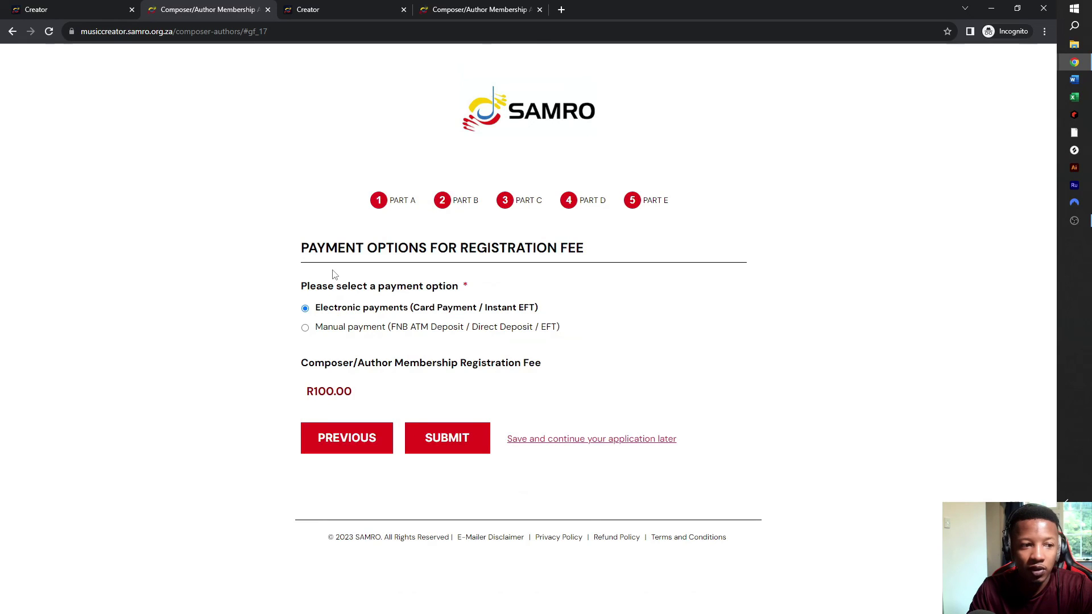
pyautogui.click(470, 448)
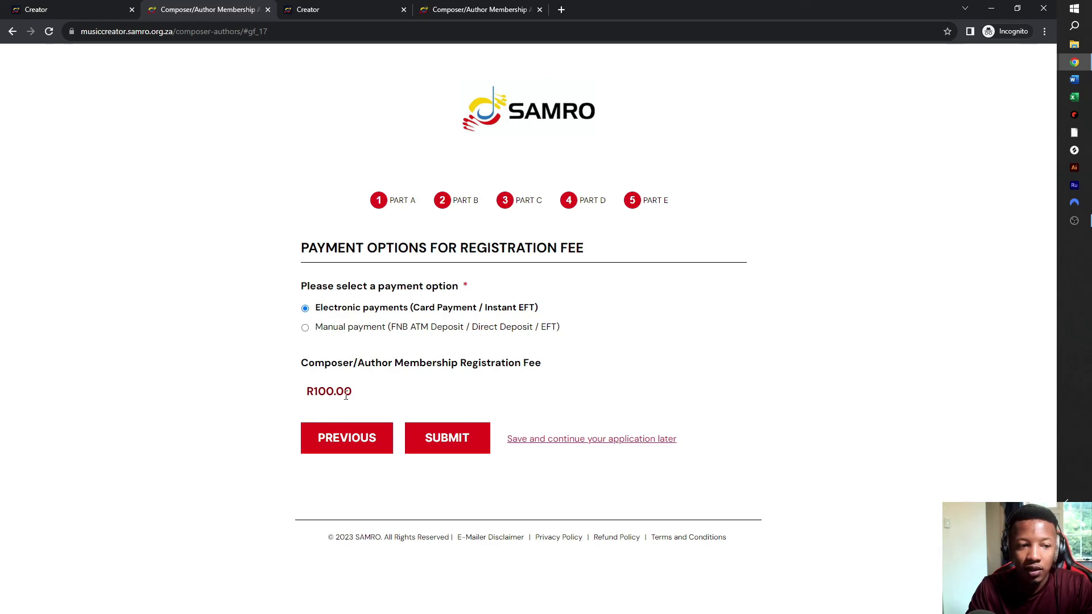
pyautogui.moveTo(361, 390); pyautogui.dragTo(281, 382)
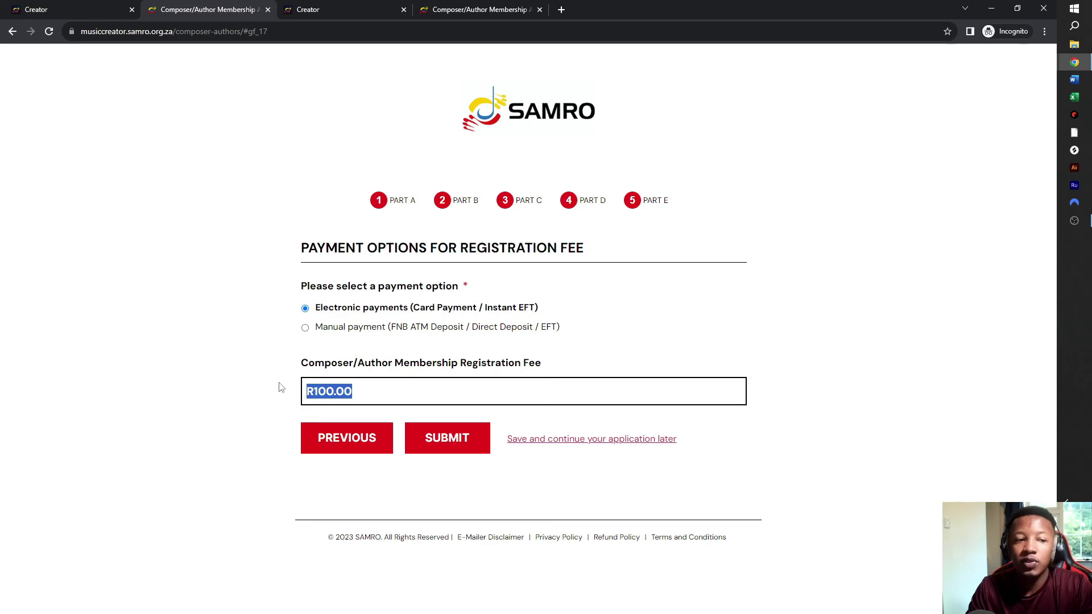
pyautogui.click(668, 343)
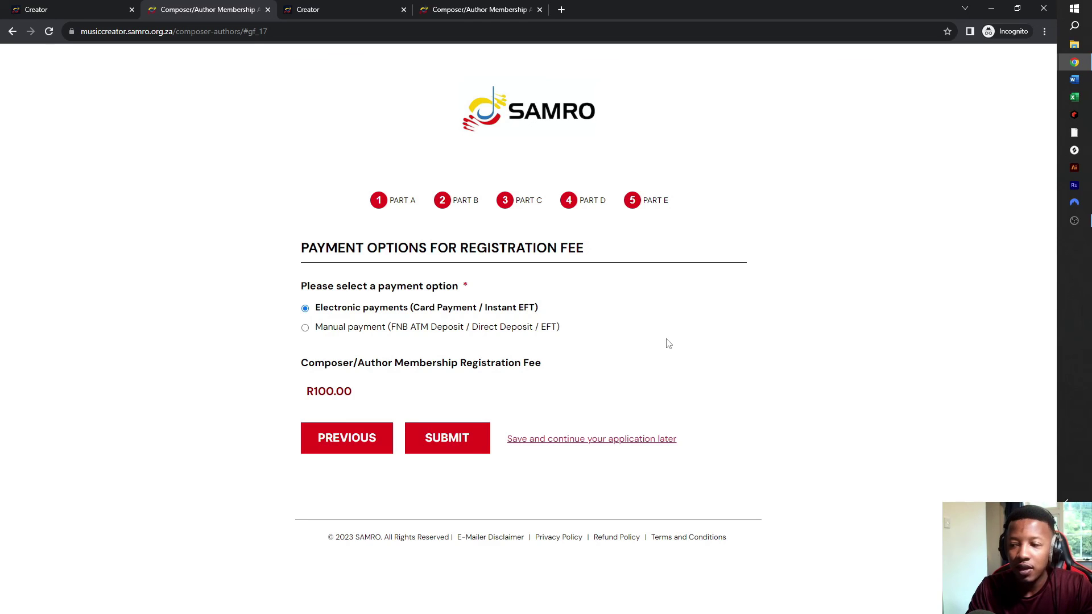